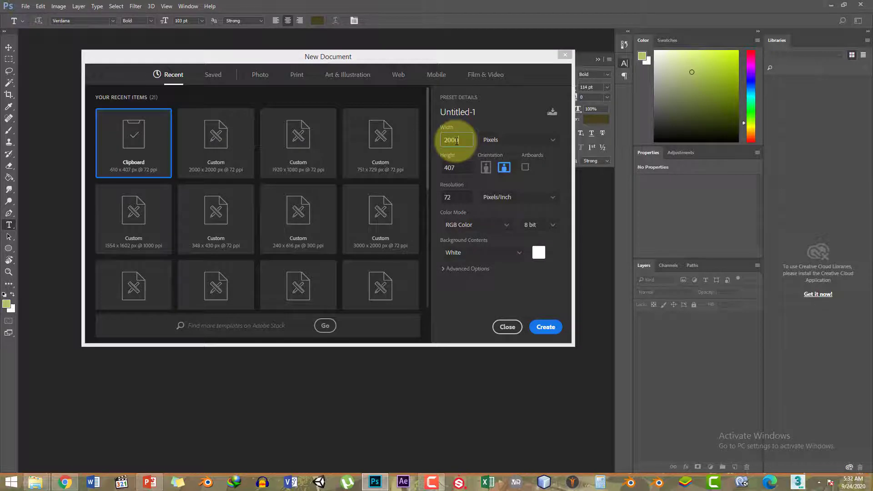
- Create a new document 2000 by 2000 pixels in portrait orientation at 72 pixels/inch with a white background
{"action": "key", "text": "Tab"}
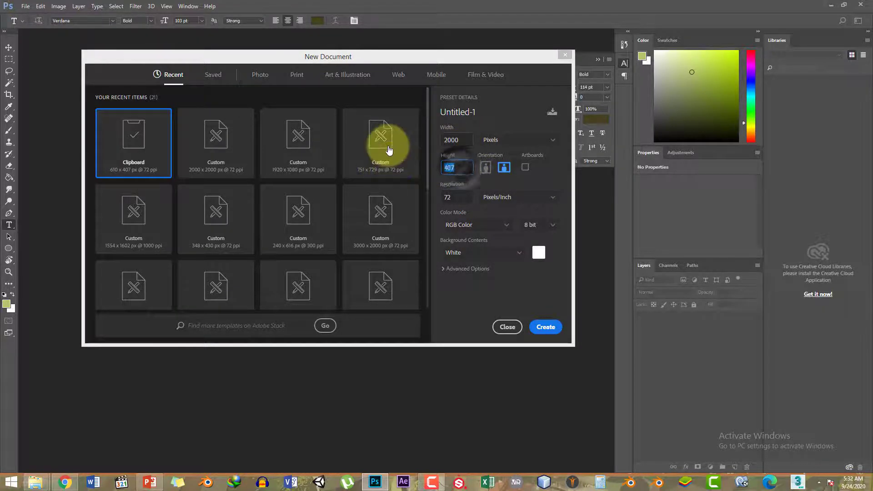
{"action": "type", "text": "2000"}
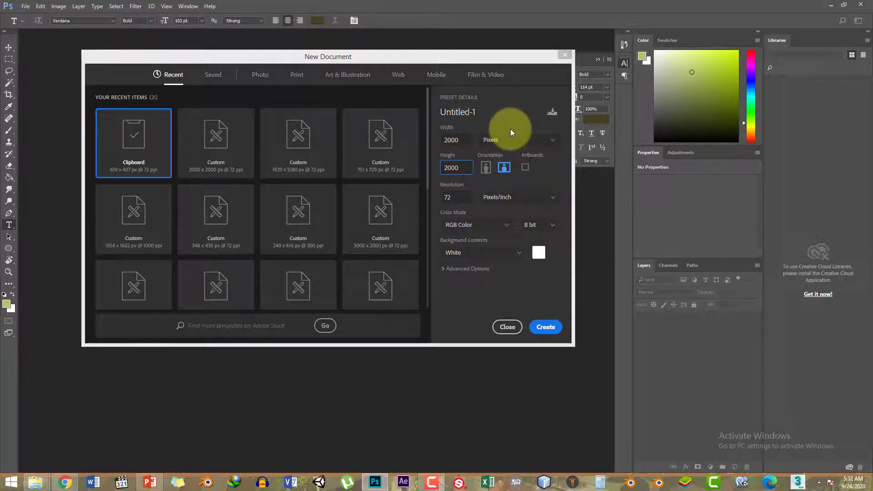
{"action": "left_click", "coordinate": [485, 168]}
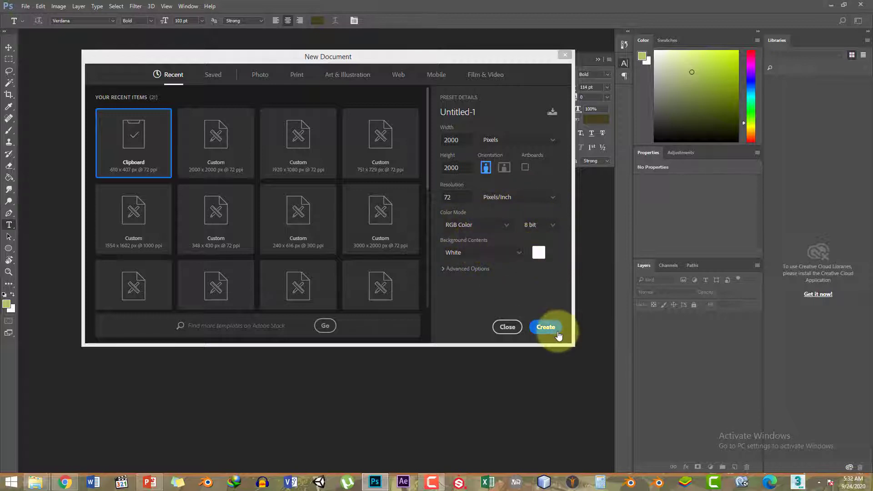
{"action": "left_click", "coordinate": [546, 327]}
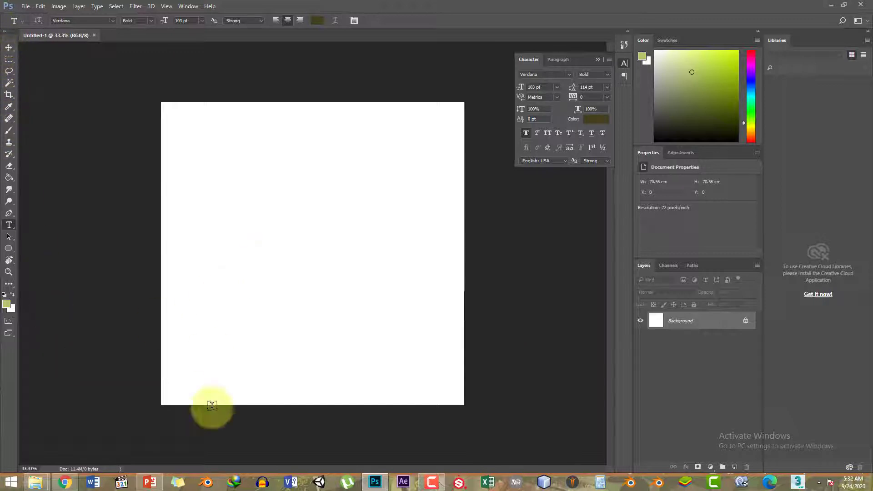
- Check the six-poster typography image in PowerPoint, return to Photoshop, and paste the copied image onto the canvas as a layer
{"action": "left_click", "coordinate": [150, 482]}
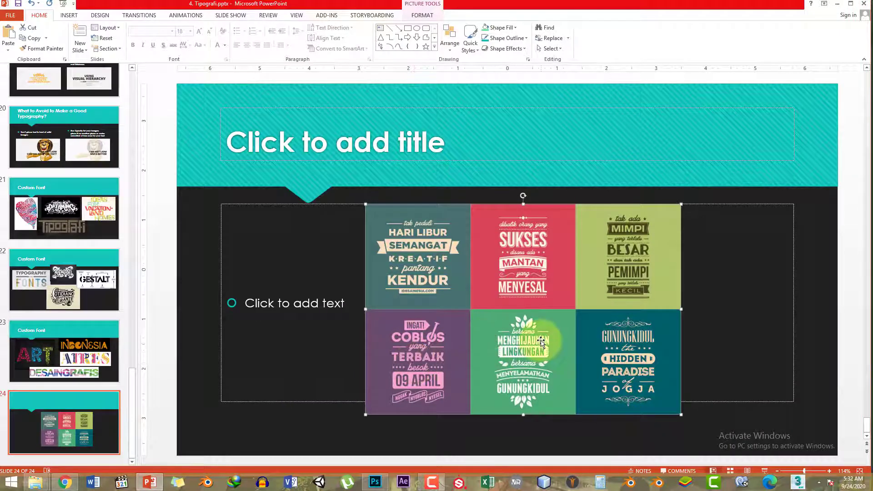
{"action": "key", "text": "alt+Tab"}
{"action": "key", "text": "ctrl+v"}
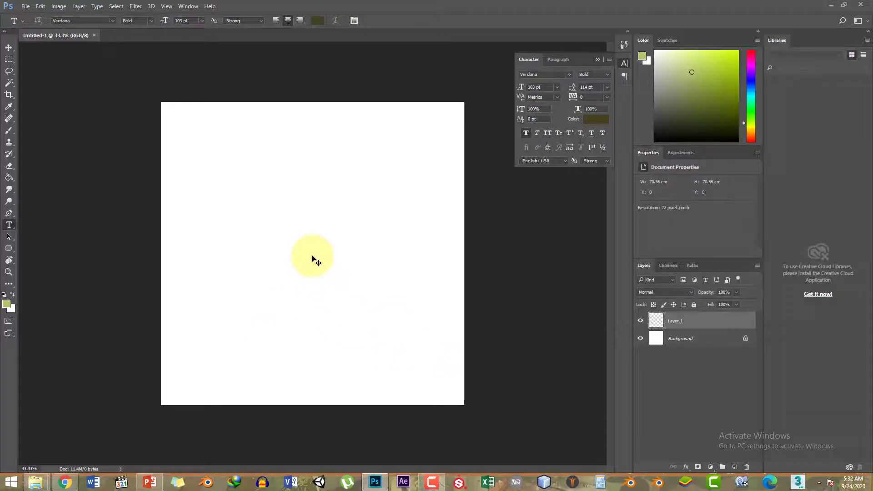
- Enlarge the pasted poster image to about 42 by 28 cm and place it against the canvas's left edge
{"action": "key", "text": "ctrl+t"}
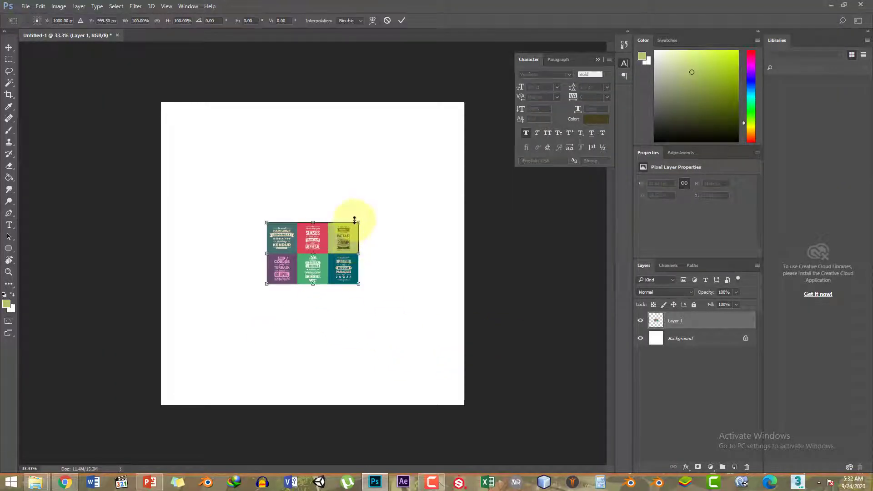
{"action": "left_click_drag", "start_coordinate": [358, 222], "coordinate": [438, 126]}
{"action": "left_click_drag", "start_coordinate": [436, 182], "coordinate": [394, 163]}
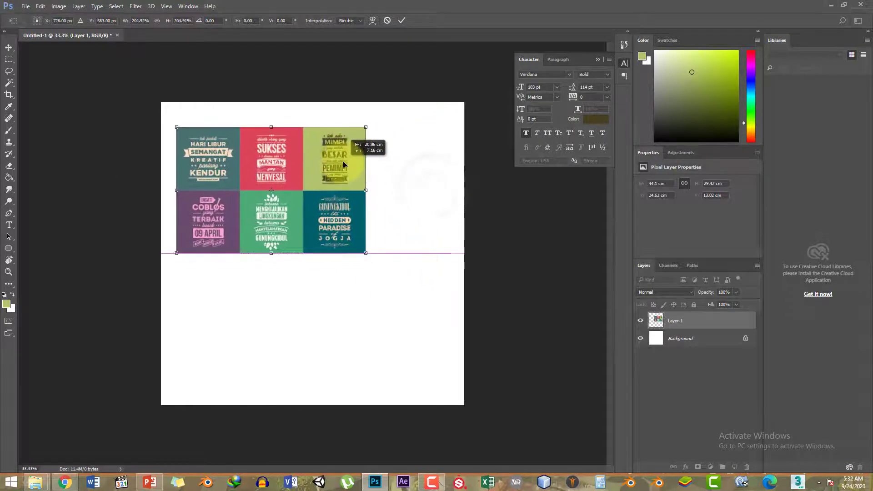
{"action": "left_click_drag", "start_coordinate": [359, 128], "coordinate": [342, 143]}
{"action": "key", "text": "Return"}
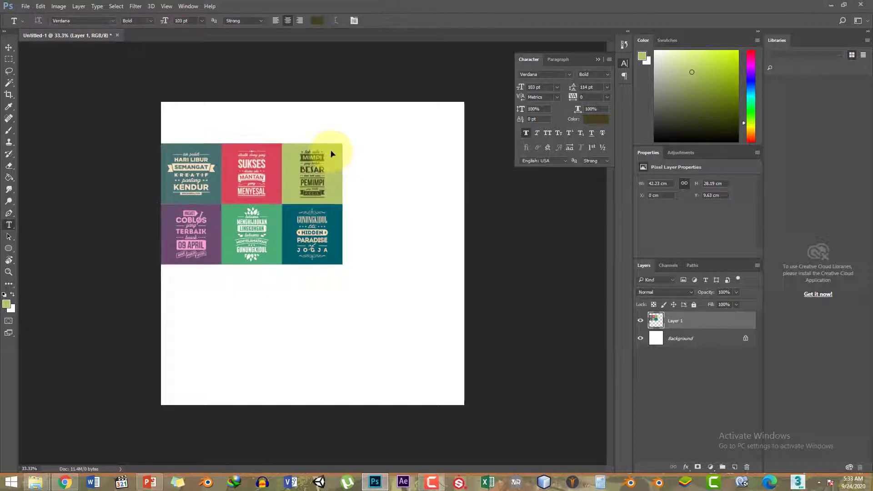
- Select the Background layer and set the foreground colour to light green #b1c46b, sampled from the "MIMPI" poster
{"action": "left_click", "coordinate": [711, 342]}
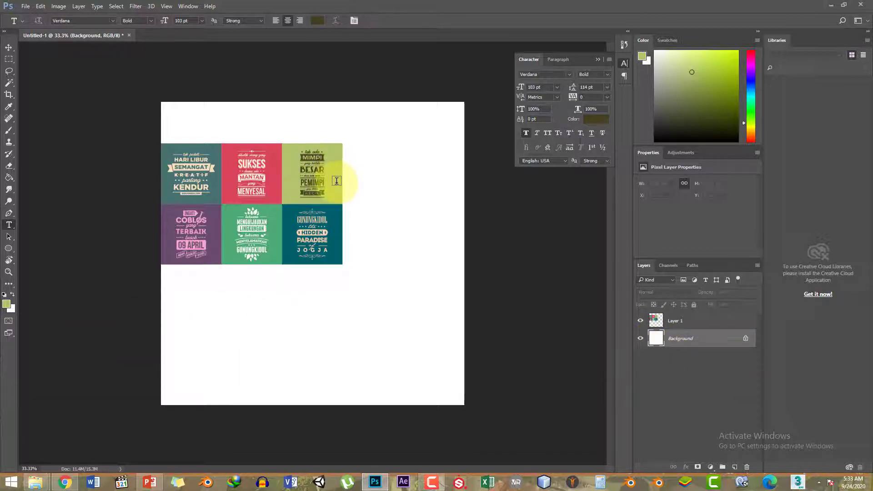
{"action": "left_click", "coordinate": [6, 307]}
{"action": "left_click_drag", "start_coordinate": [634, 123], "coordinate": [517, 146]}
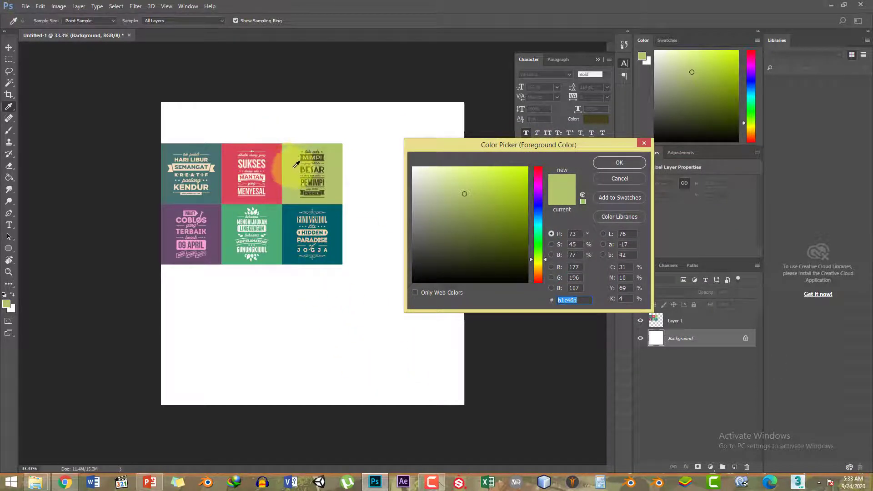
{"action": "left_click", "coordinate": [270, 156]}
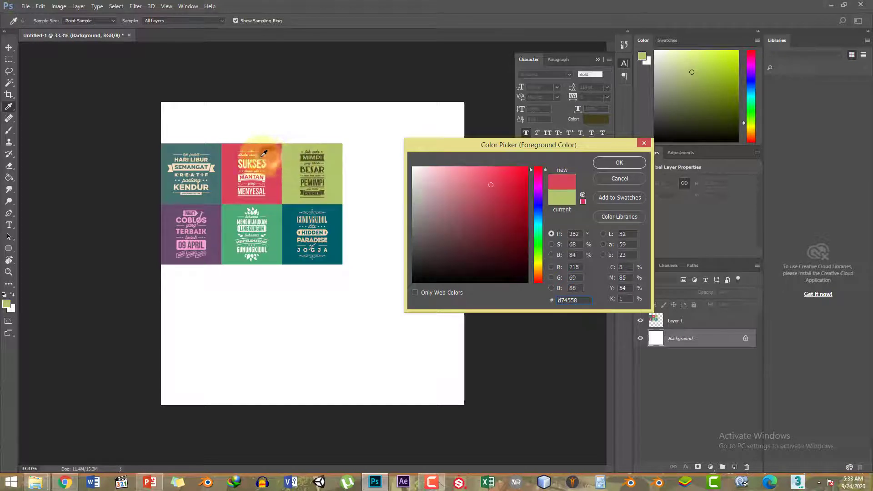
{"action": "left_click", "coordinate": [219, 156]}
{"action": "left_click", "coordinate": [205, 214]}
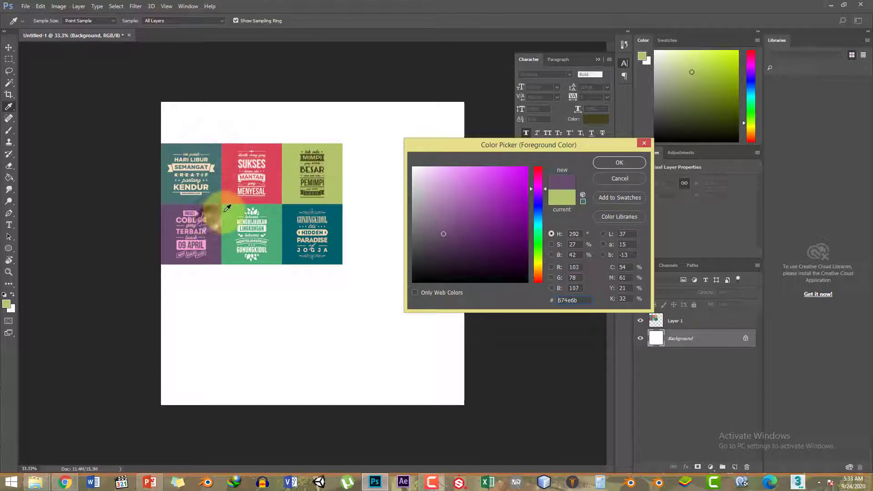
{"action": "left_click", "coordinate": [247, 223]}
{"action": "left_click", "coordinate": [293, 215]}
{"action": "left_click", "coordinate": [375, 326]}
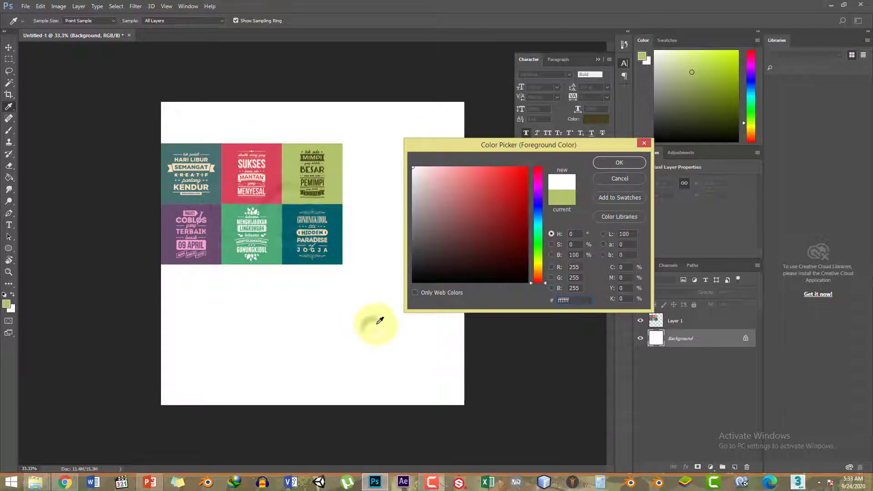
{"action": "left_click", "coordinate": [334, 184]}
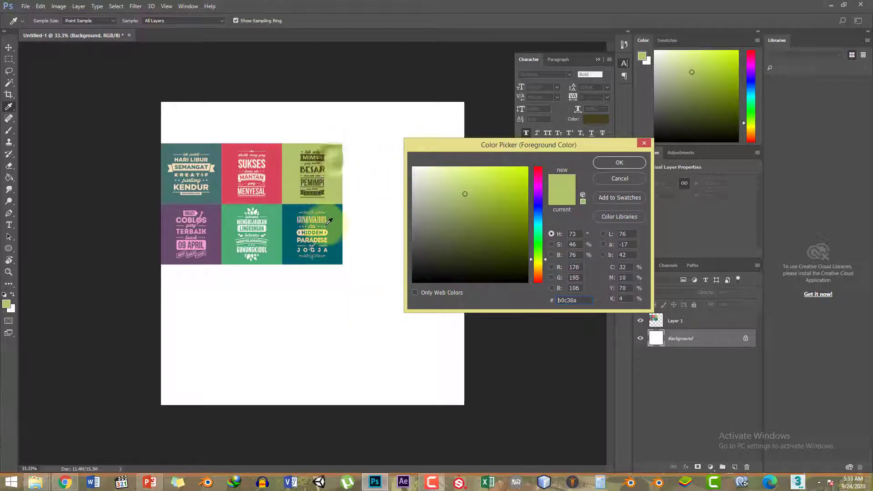
{"action": "left_click", "coordinate": [331, 220]}
{"action": "left_click", "coordinate": [337, 160]}
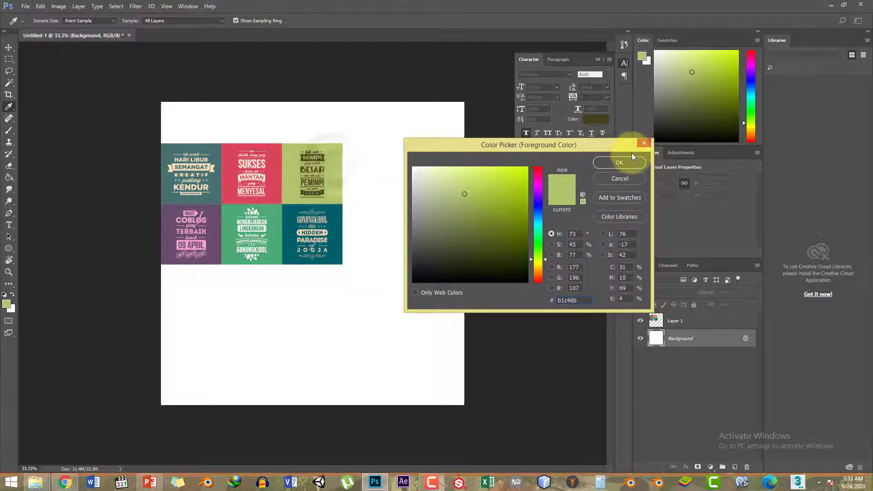
{"action": "left_click", "coordinate": [619, 162]}
{"action": "key", "text": "t"}
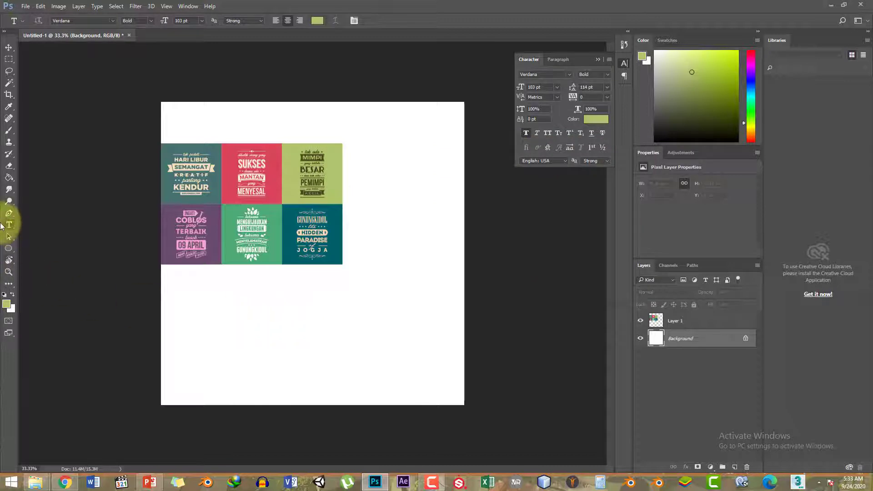
- Fill the Background layer with the light green foreground colour using the Paint Bucket tool
{"action": "left_click", "coordinate": [8, 180]}
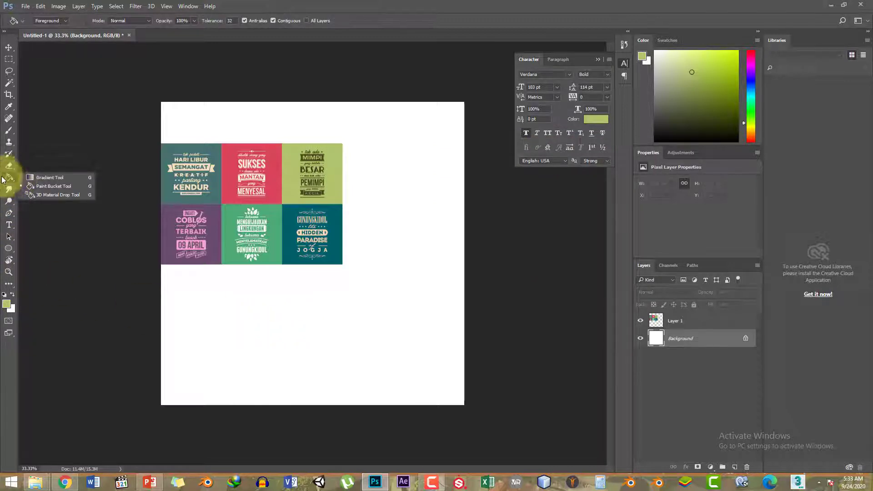
{"action": "left_click", "coordinate": [55, 186]}
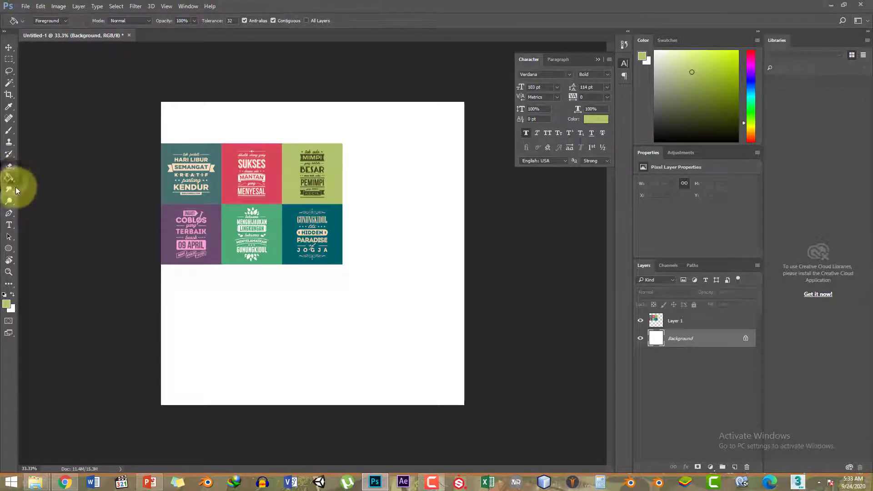
{"action": "left_click", "coordinate": [10, 181]}
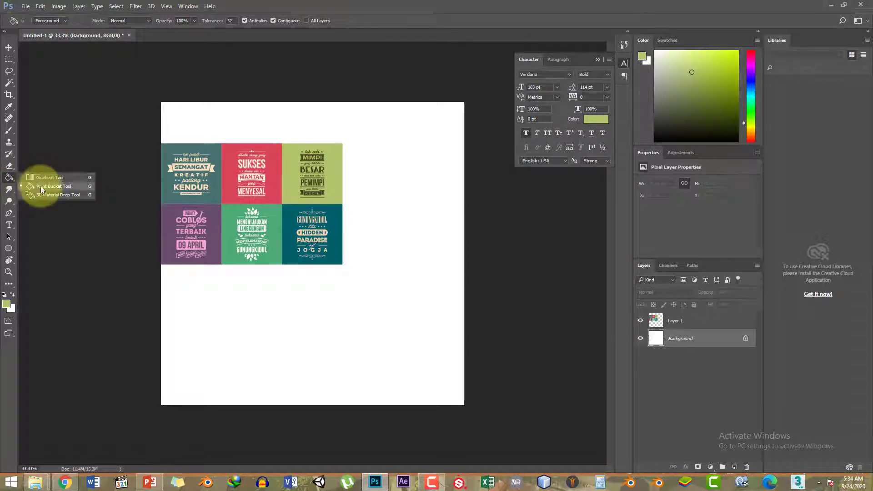
{"action": "left_click", "coordinate": [58, 186]}
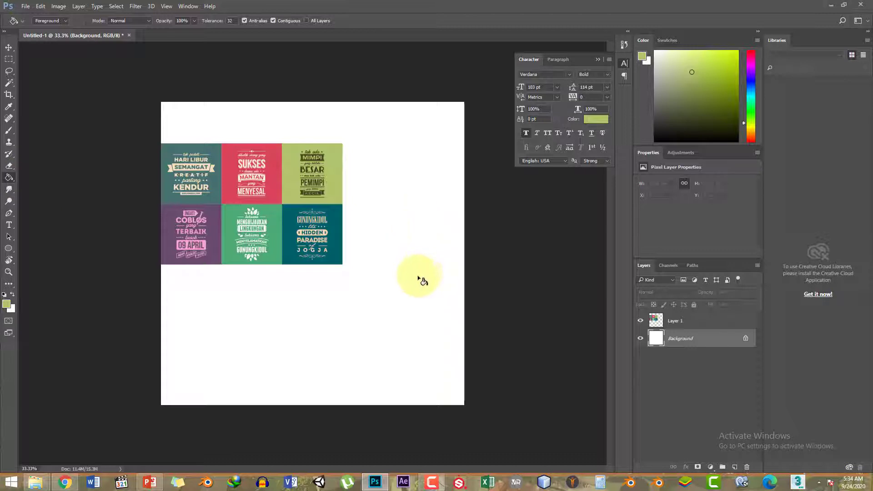
{"action": "left_click", "coordinate": [408, 232]}
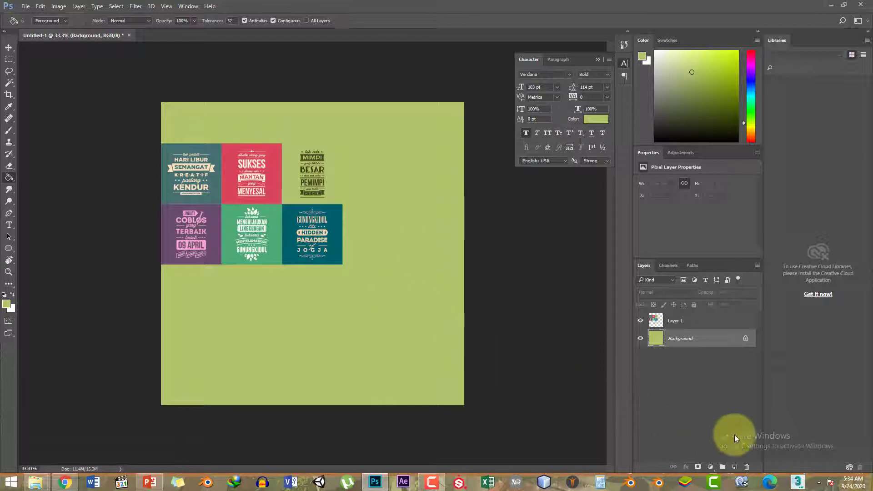
- Toggle the visibility of the poster image layer repeatedly to compare the canvas with and without it, leaving it shown
{"action": "left_click", "coordinate": [641, 321]}
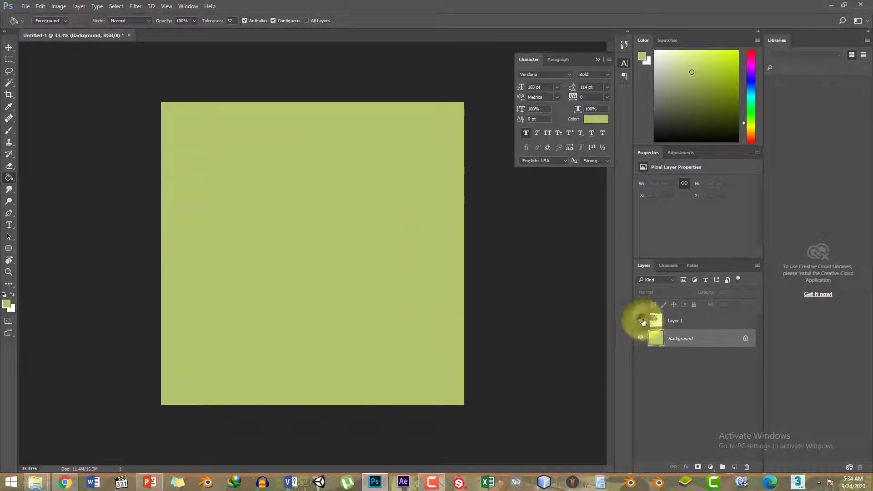
{"action": "left_click", "coordinate": [642, 321]}
{"action": "left_click", "coordinate": [642, 321]}
{"action": "left_click", "coordinate": [642, 321]}
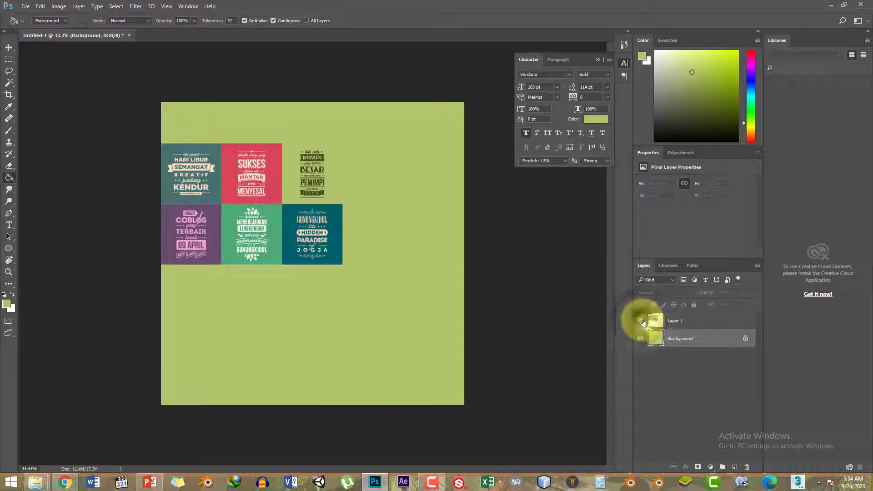
{"action": "left_click", "coordinate": [642, 321]}
{"action": "left_click", "coordinate": [642, 321]}
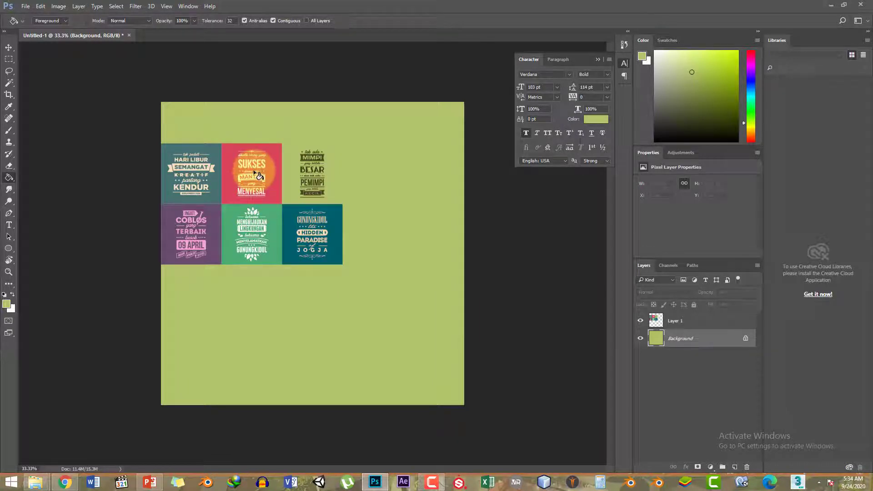
{"action": "left_click", "coordinate": [642, 321]}
{"action": "left_click", "coordinate": [642, 324]}
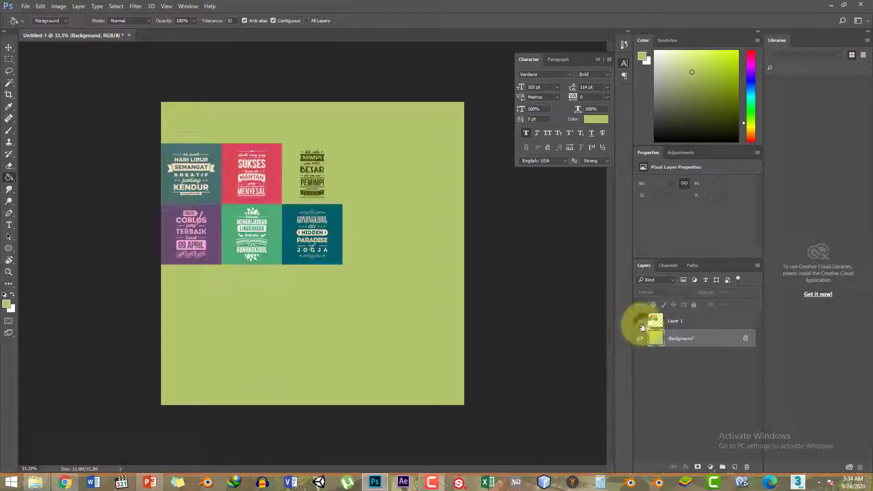
{"action": "left_click", "coordinate": [643, 321]}
{"action": "left_click", "coordinate": [643, 321]}
{"action": "left_click", "coordinate": [642, 320]}
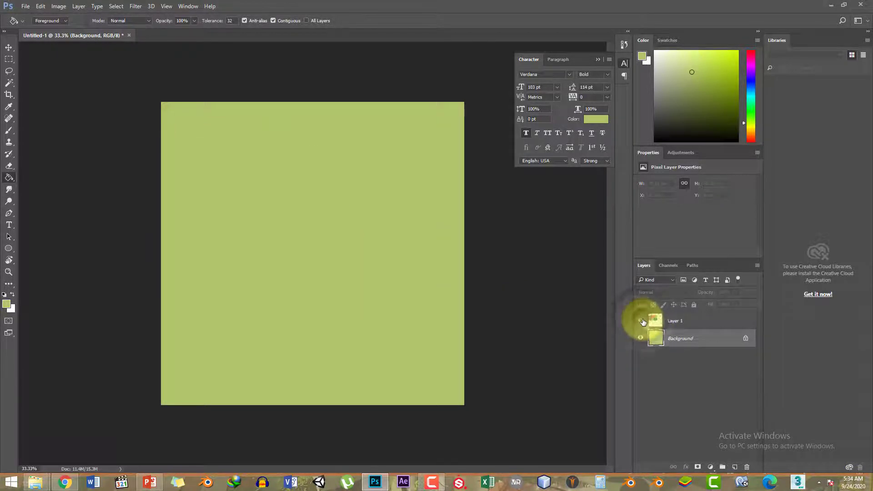
{"action": "left_click", "coordinate": [643, 321]}
{"action": "left_click", "coordinate": [643, 321]}
{"action": "left_click", "coordinate": [643, 321]}
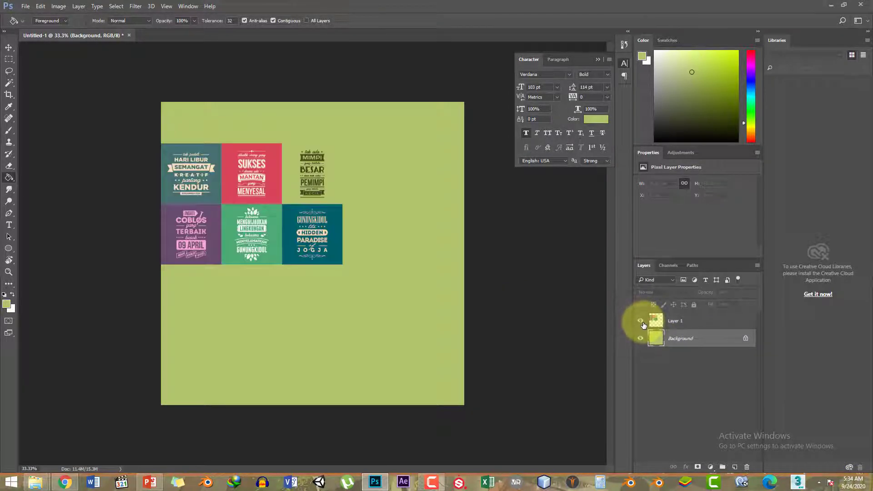
{"action": "left_click", "coordinate": [642, 321]}
{"action": "left_click", "coordinate": [641, 323]}
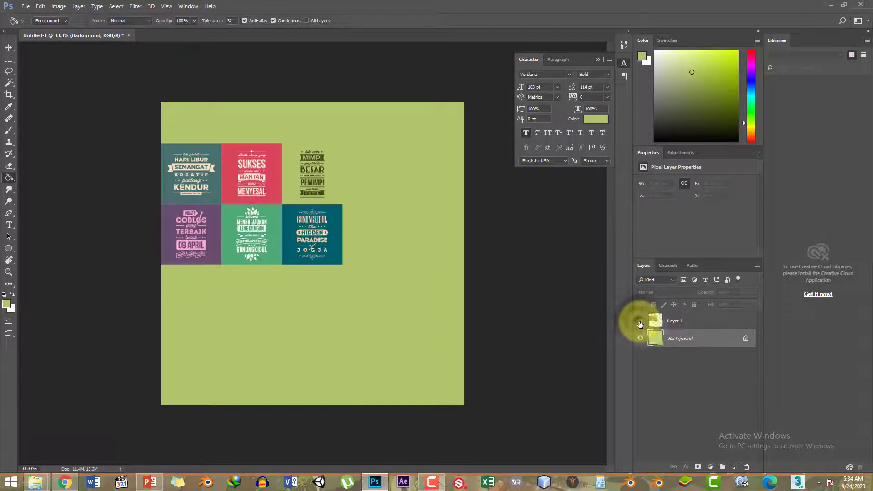
{"action": "left_click", "coordinate": [640, 323]}
{"action": "left_click", "coordinate": [640, 323]}
{"action": "left_click", "coordinate": [640, 323]}
{"action": "left_click", "coordinate": [641, 323]}
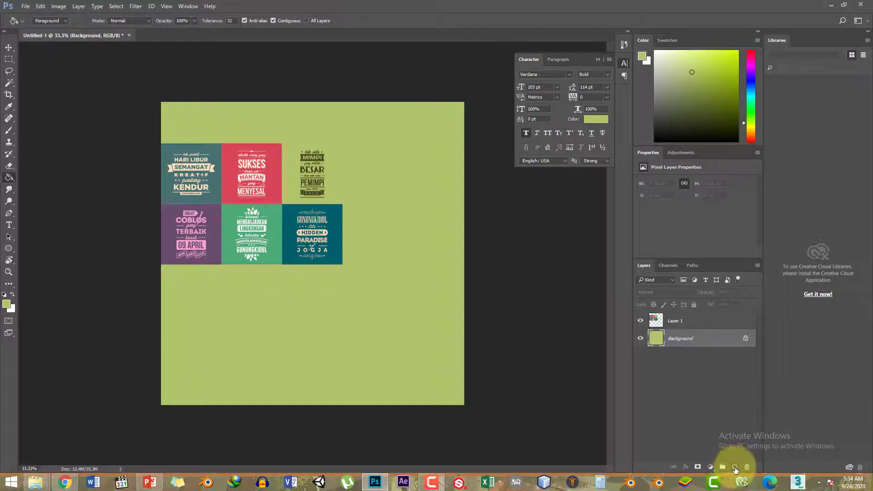
- Add a new layer above the Background and create a horizontal text box covering the whole canvas
{"action": "left_click", "coordinate": [735, 467]}
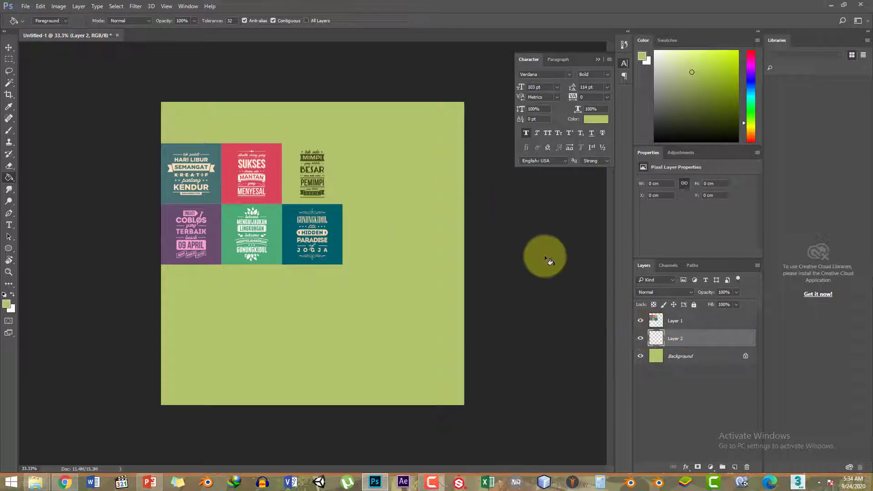
{"action": "left_click", "coordinate": [10, 223]}
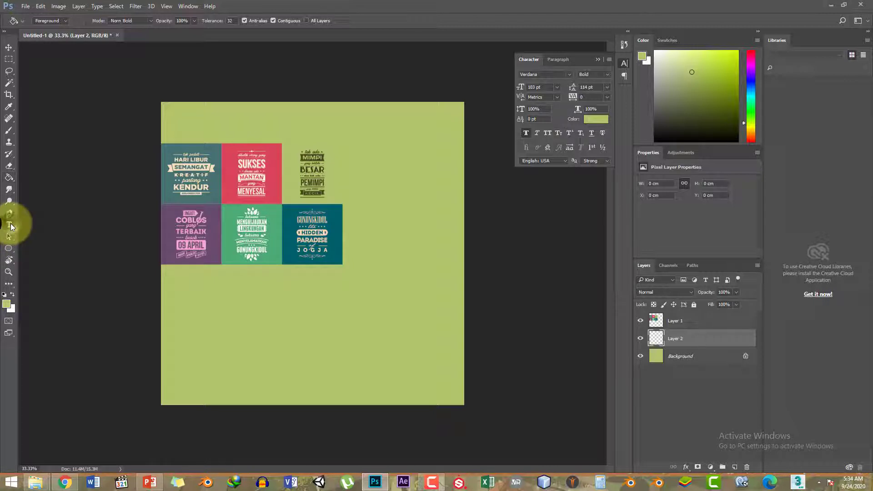
{"action": "left_click", "coordinate": [41, 225]}
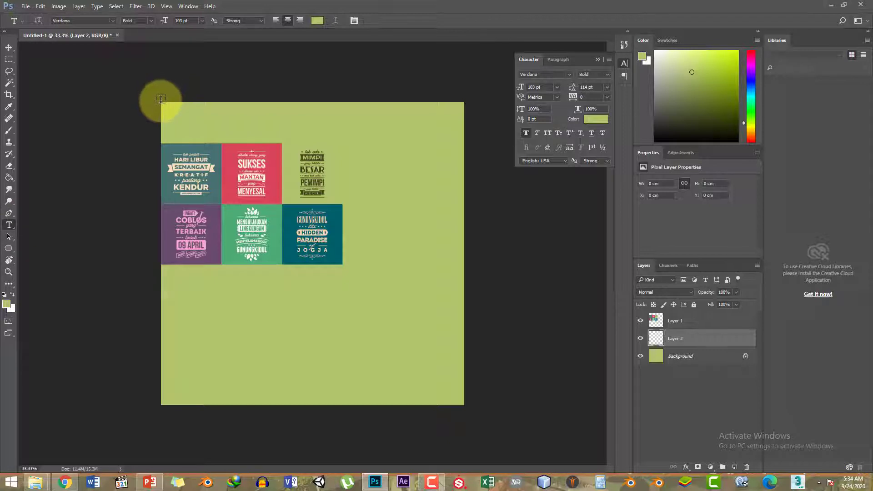
{"action": "left_click_drag", "start_coordinate": [162, 104], "coordinate": [461, 402]}
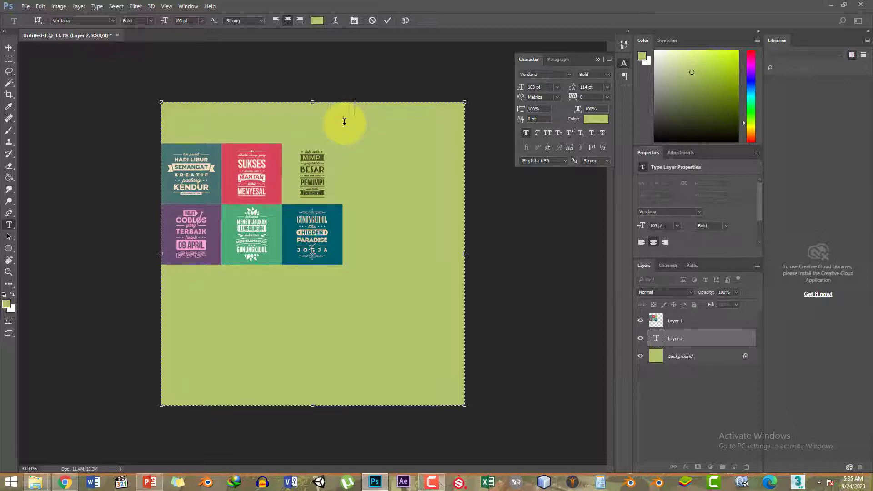
- Recolour the whole text to dark olive #47421b, sampled from the lettering of the "MIMPI" poster
{"action": "key", "text": "ctrl+a"}
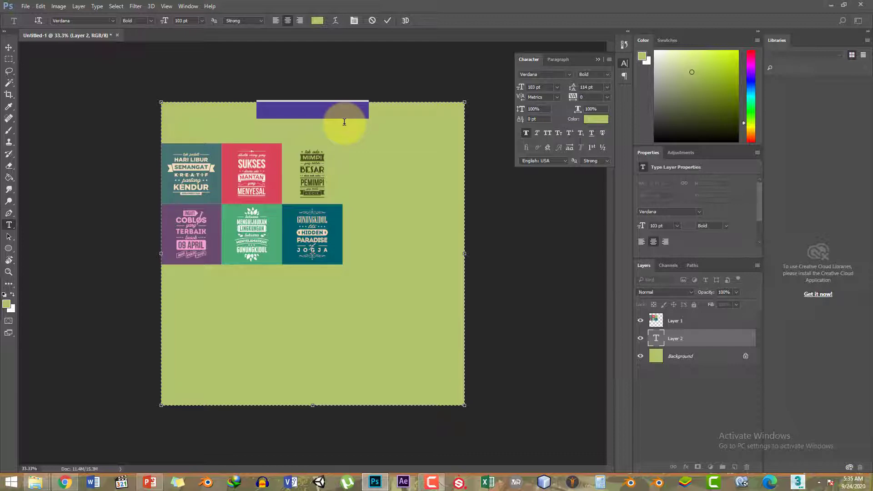
{"action": "left_click", "coordinate": [299, 104]}
{"action": "left_click", "coordinate": [239, 110]}
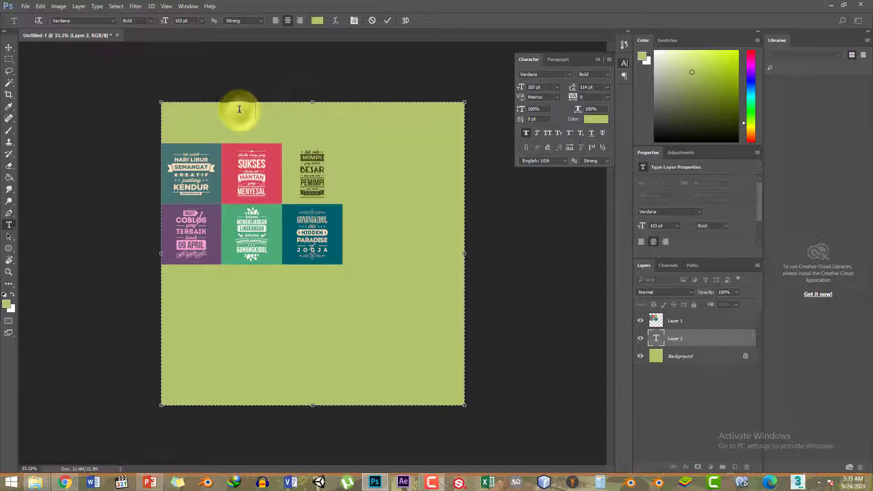
{"action": "key", "text": "ctrl+a"}
{"action": "left_click", "coordinate": [317, 22]}
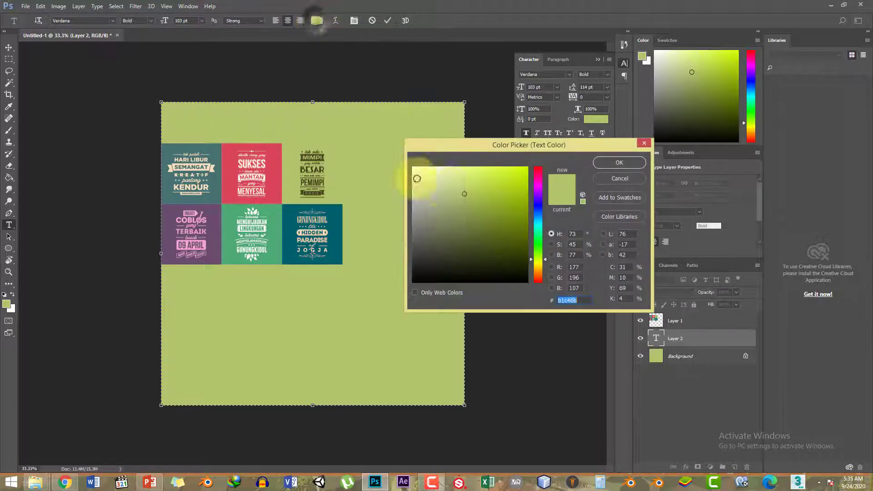
{"action": "left_click_drag", "start_coordinate": [464, 146], "coordinate": [411, 138]}
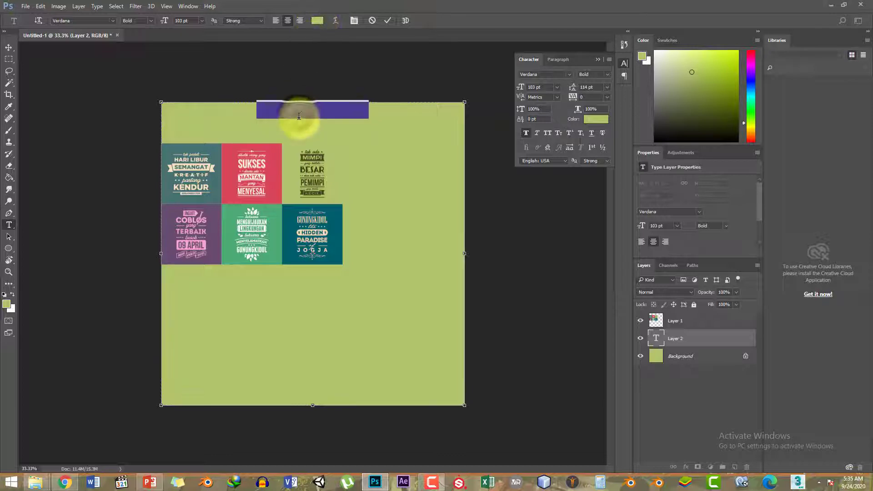
{"action": "left_click", "coordinate": [318, 20]}
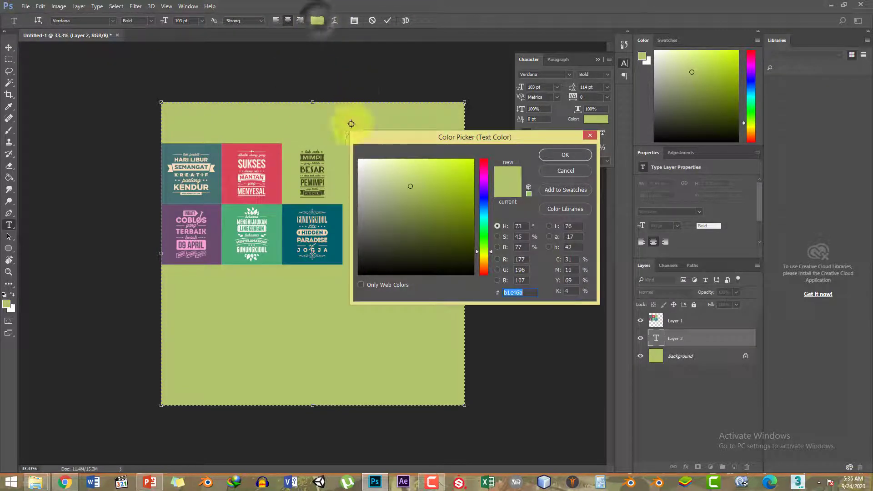
{"action": "left_click", "coordinate": [320, 157]}
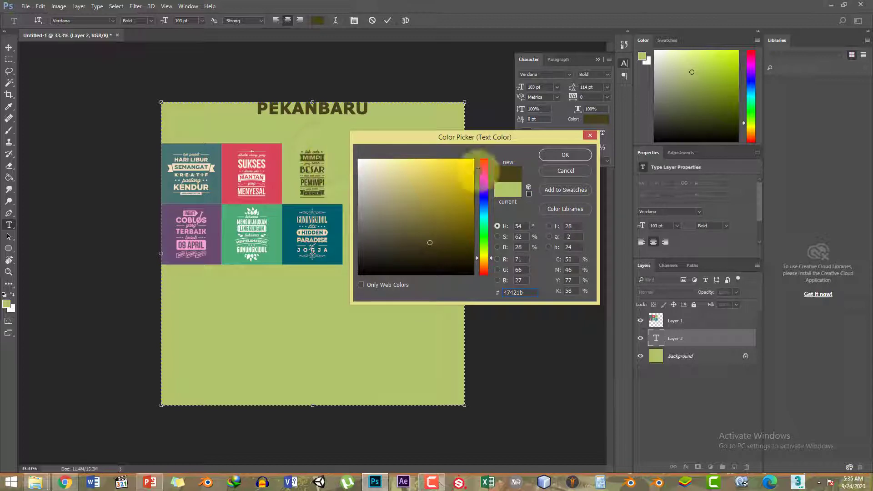
{"action": "left_click", "coordinate": [565, 154]}
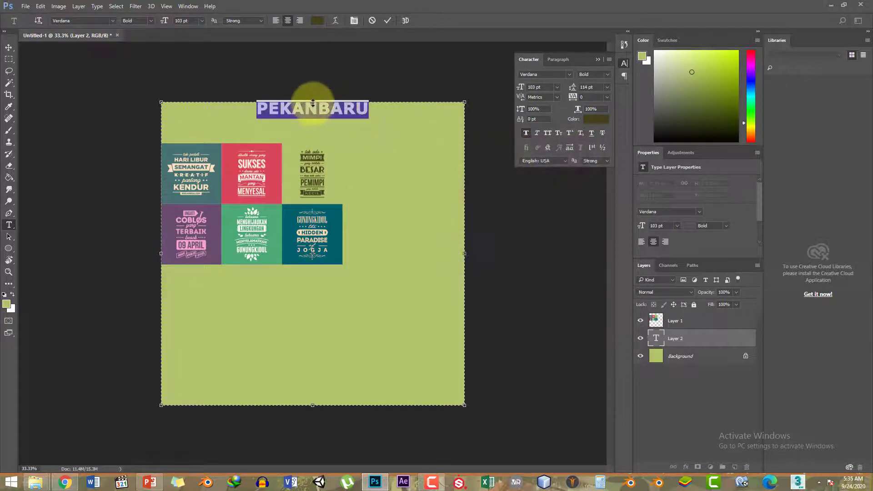
- Lower the text box's top edge and extend the text to "PEKANBARU ANIMATION LET'S ANIMATE YOUR DREAM" on six lines
{"action": "left_click_drag", "start_coordinate": [313, 103], "coordinate": [317, 123]}
{"action": "left_click", "coordinate": [342, 131]}
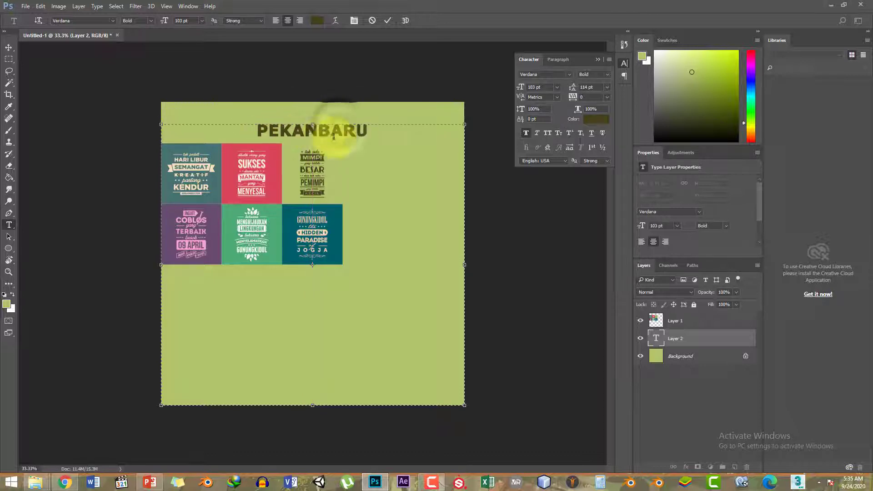
{"action": "left_click", "coordinate": [376, 130]}
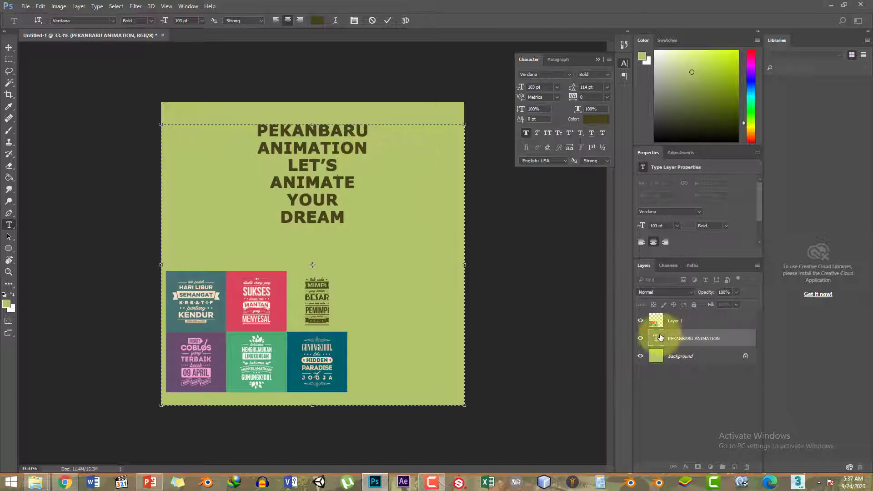
{"action": "left_click", "coordinate": [500, 257]}
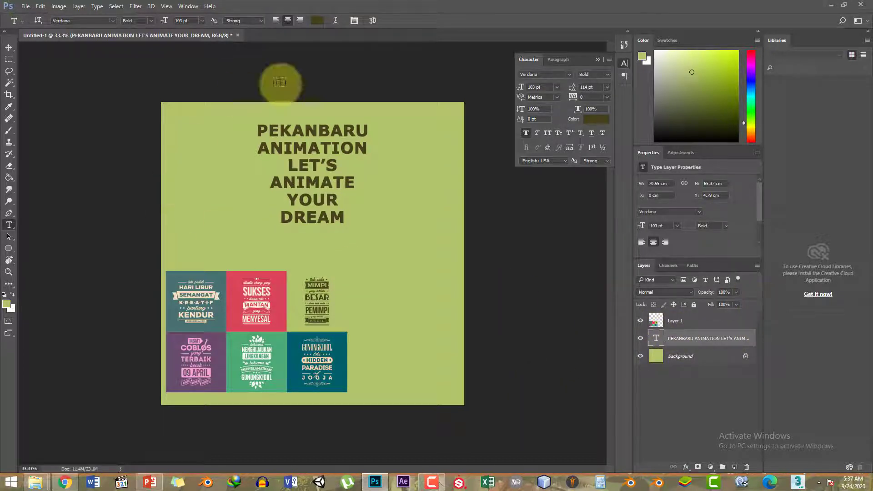
- Save the document as TIPOGRAFI.psd
{"action": "left_click", "coordinate": [25, 6]}
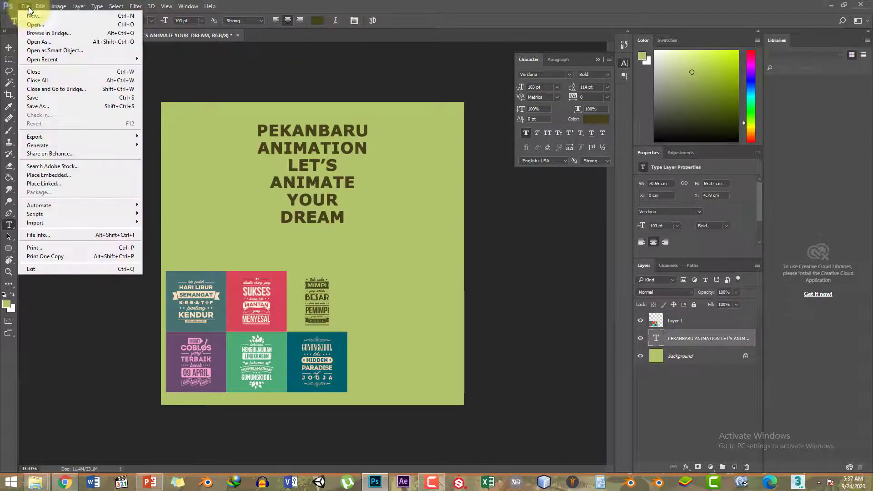
{"action": "left_click", "coordinate": [71, 107]}
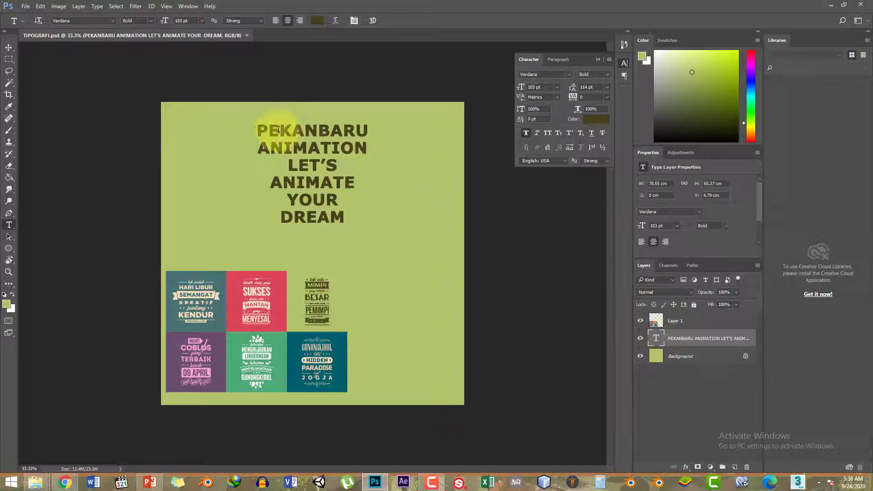
- Set the font size of the "PEKANBARU" line to 72 pt
{"action": "left_click", "coordinate": [256, 128]}
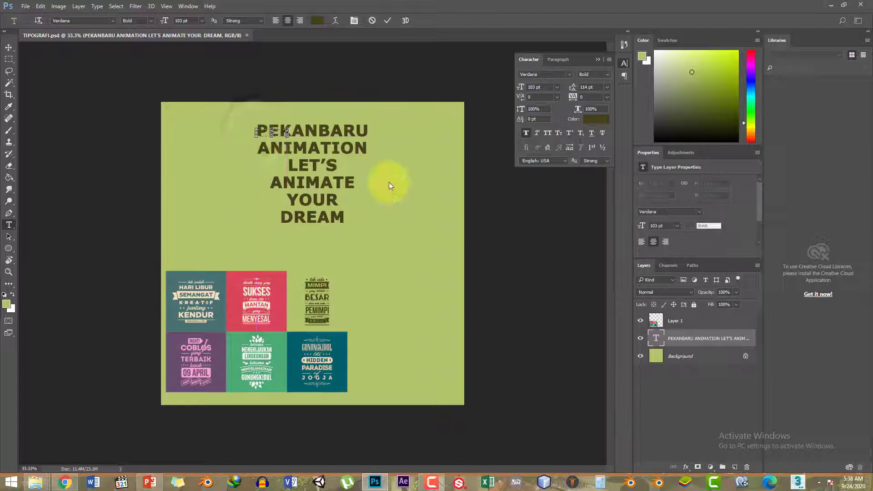
{"action": "left_click", "coordinate": [669, 345]}
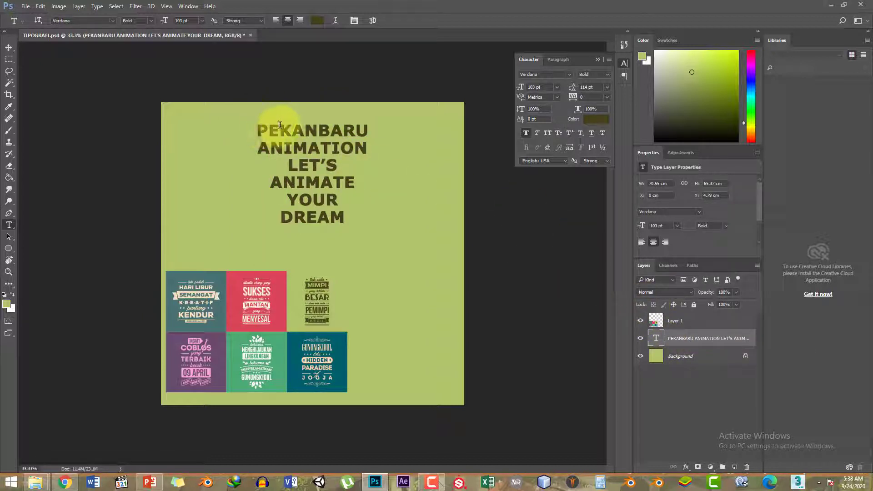
{"action": "left_click", "coordinate": [259, 129]}
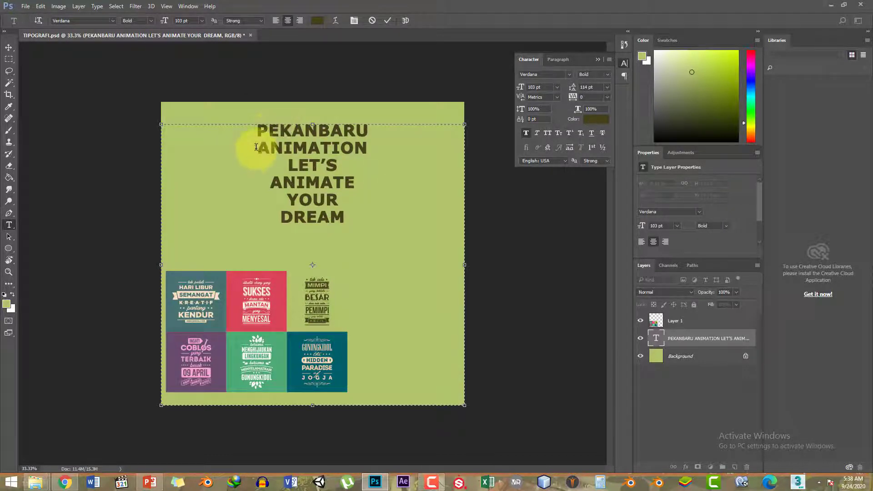
{"action": "left_click_drag", "start_coordinate": [258, 133], "coordinate": [367, 127]}
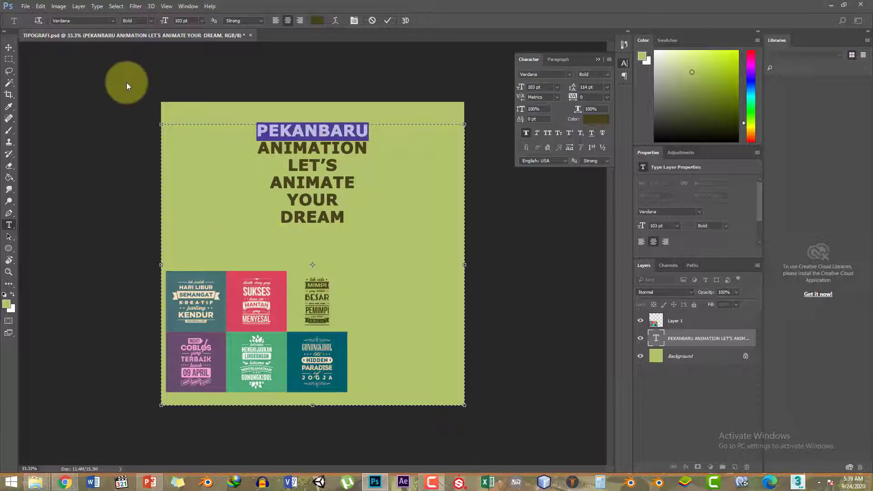
{"action": "left_click", "coordinate": [200, 21]}
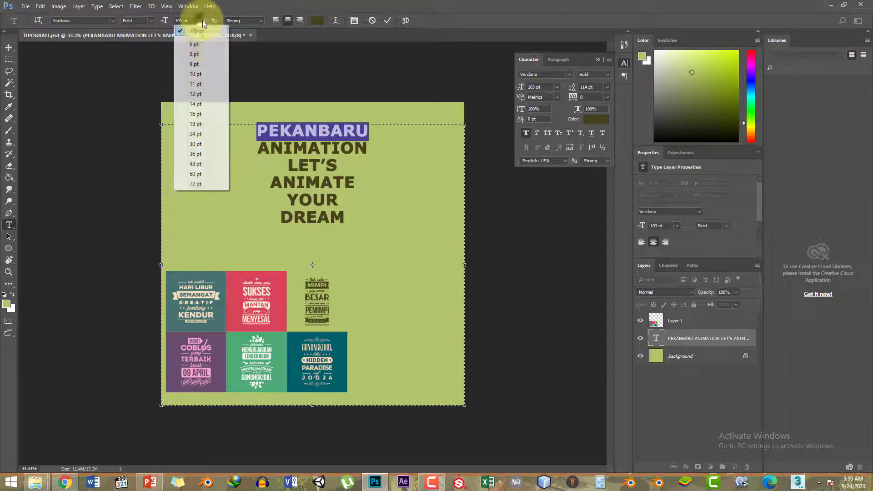
{"action": "left_click", "coordinate": [192, 20]}
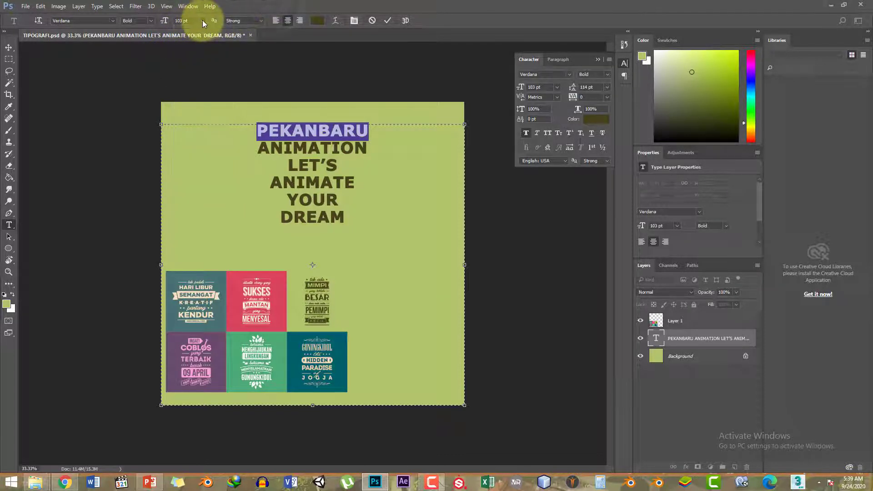
{"action": "left_click", "coordinate": [202, 20]}
{"action": "left_click", "coordinate": [205, 184]}
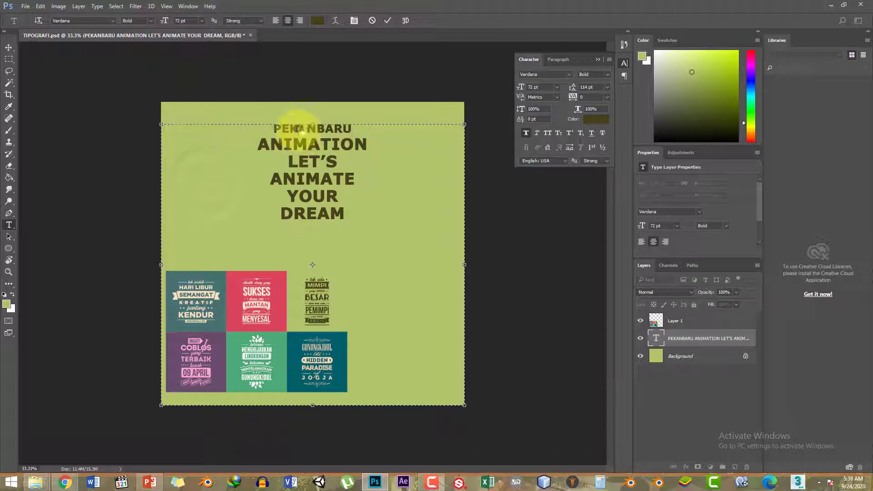
{"action": "left_click_drag", "start_coordinate": [274, 128], "coordinate": [353, 128]}
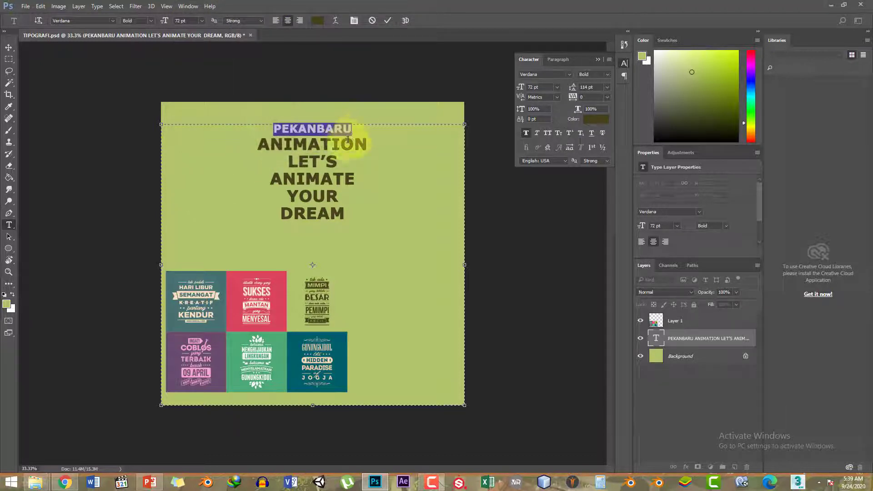
- Enlarge the "ANIMATION" line to a font size of 160 pt
{"action": "left_click_drag", "start_coordinate": [258, 144], "coordinate": [370, 143]}
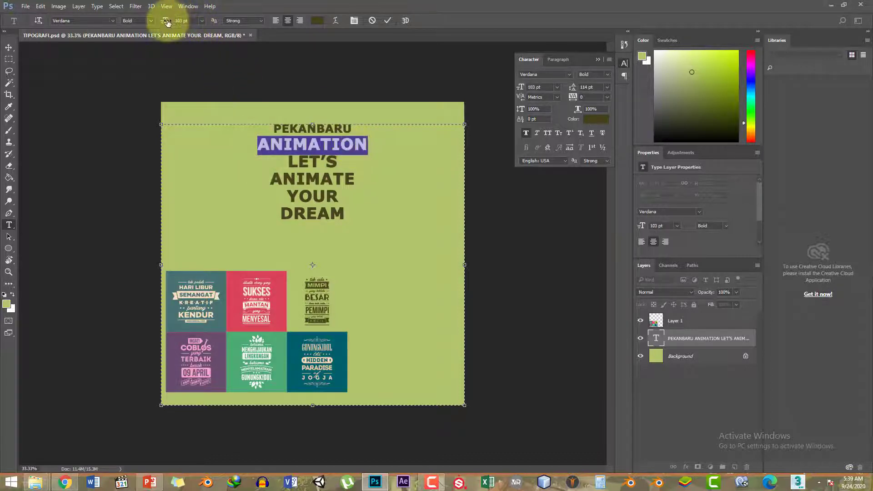
{"action": "left_click_drag", "start_coordinate": [166, 22], "coordinate": [173, 23]}
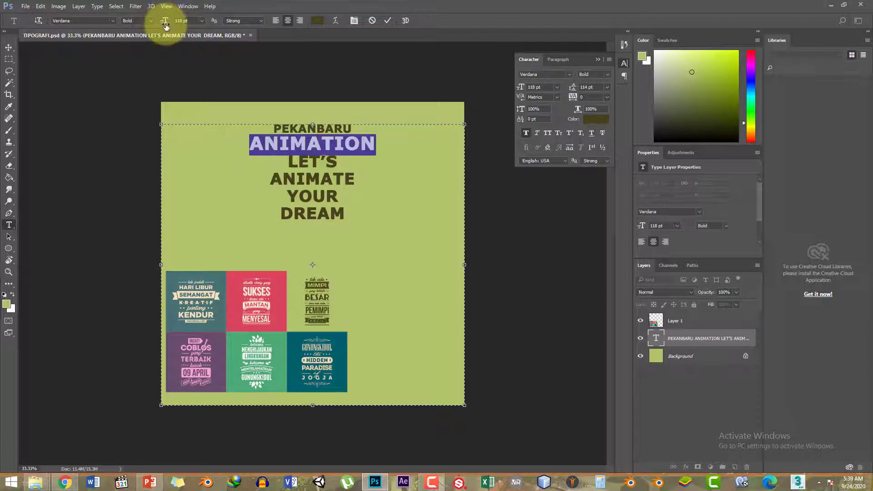
{"action": "left_click_drag", "start_coordinate": [166, 26], "coordinate": [169, 20]}
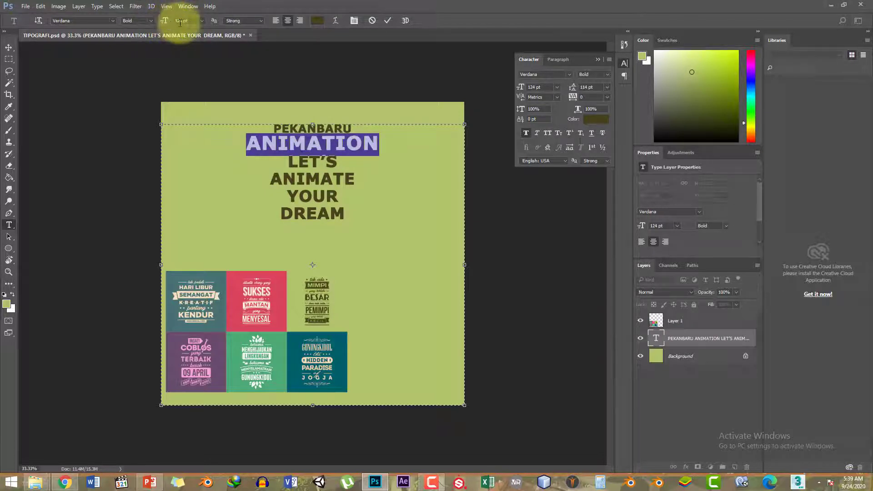
{"action": "double_click", "coordinate": [176, 23]}
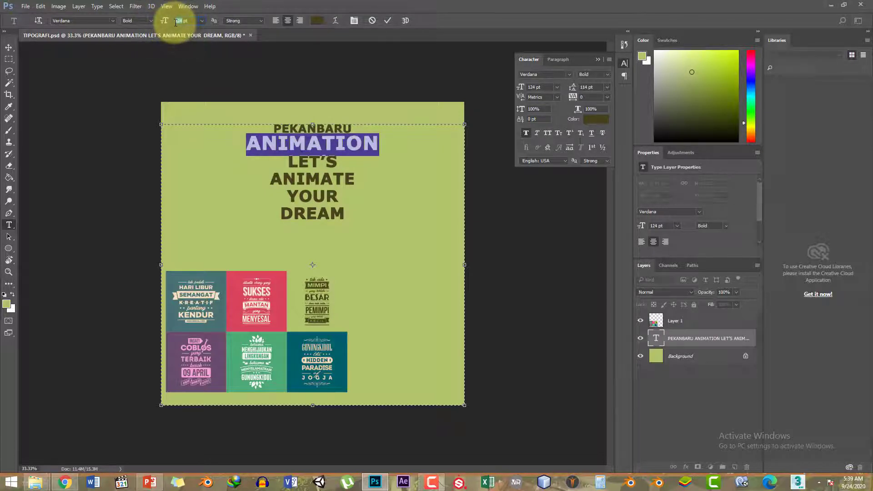
{"action": "key", "text": "Down"}
{"action": "key", "text": "Down"}
{"action": "key", "text": "Down"}
{"action": "key", "text": "Down"}
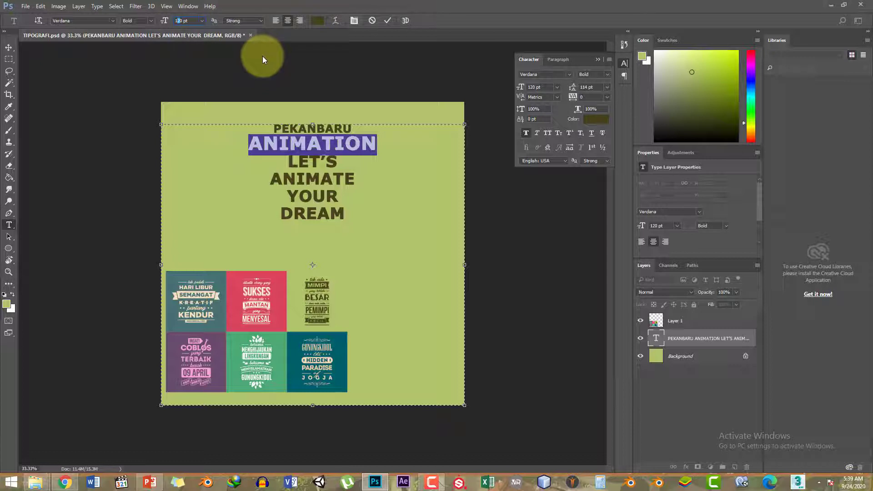
{"action": "type", "text": "6"}
{"action": "left_click", "coordinate": [344, 144]}
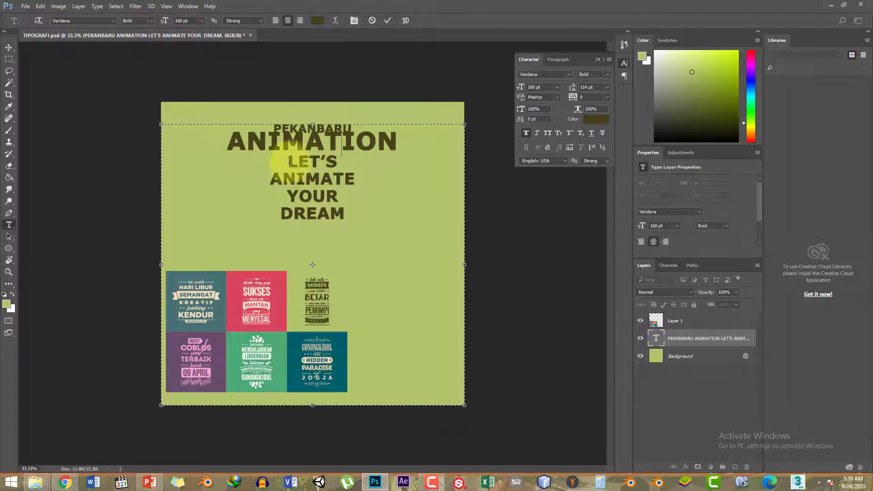
- Set the font size of the "PEKANBARU" line to 90 pt
{"action": "left_click_drag", "start_coordinate": [288, 161], "coordinate": [340, 165]}
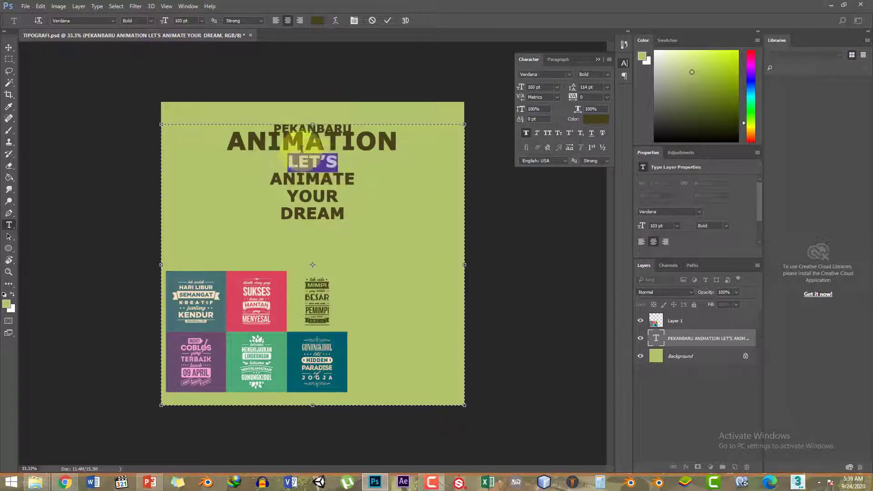
{"action": "left_click", "coordinate": [271, 136]}
{"action": "left_click_drag", "start_coordinate": [270, 132], "coordinate": [353, 128]}
{"action": "left_click", "coordinate": [269, 124]}
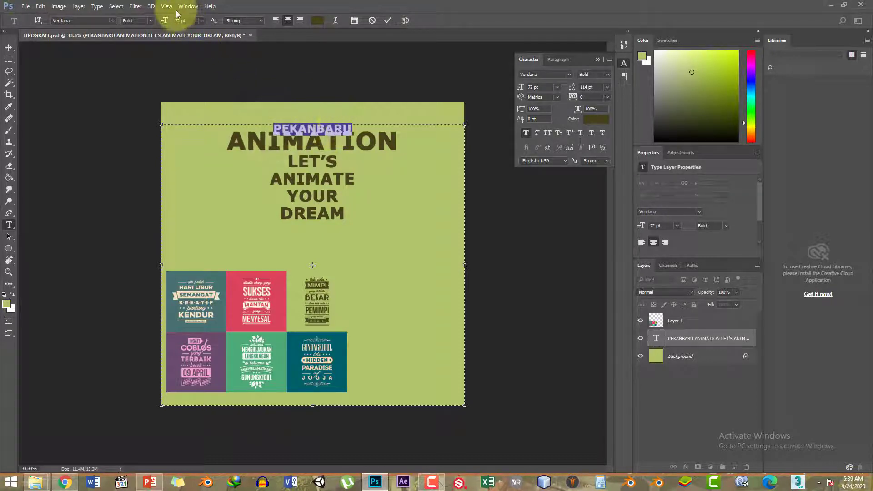
{"action": "left_click_drag", "start_coordinate": [167, 22], "coordinate": [169, 23]}
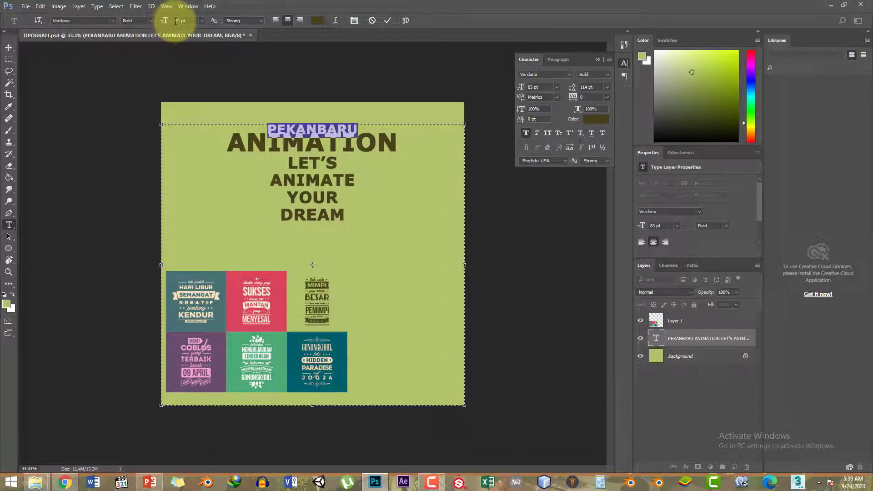
{"action": "double_click", "coordinate": [176, 22]}
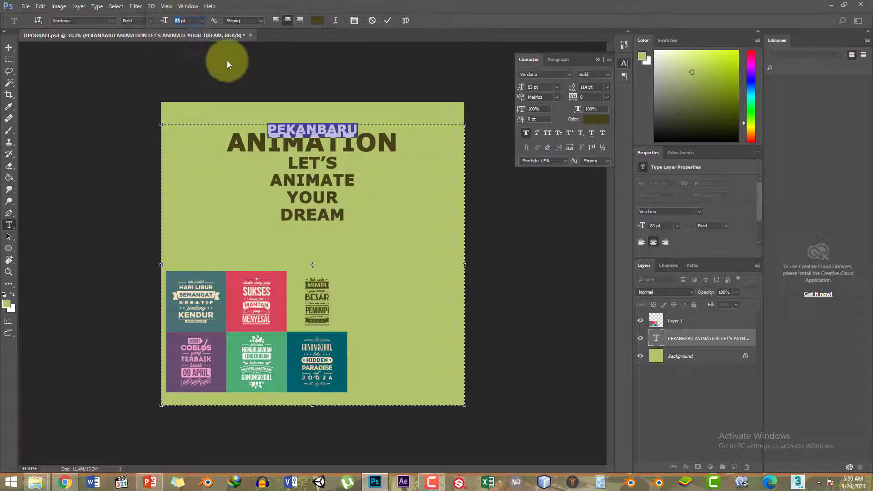
{"action": "type", "text": "90"}
{"action": "key", "text": "Return"}
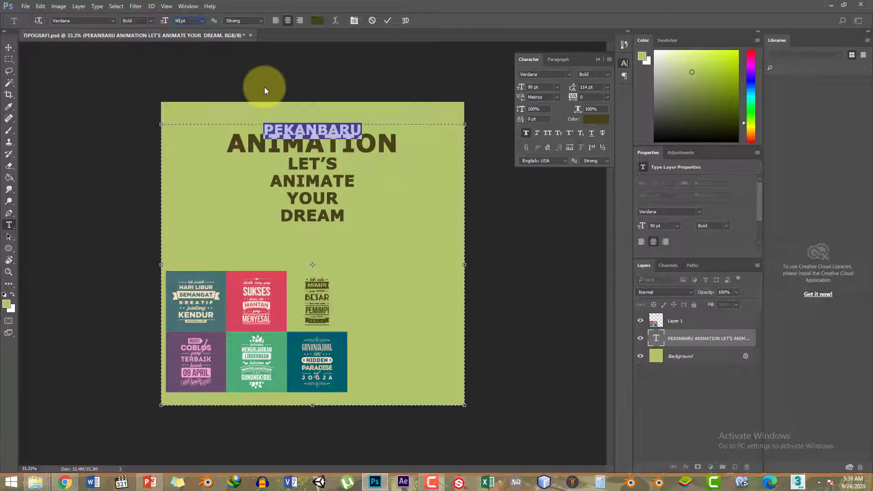
- Reduce the "LET'S" line to a font size of 72 pt
{"action": "left_click_drag", "start_coordinate": [287, 164], "coordinate": [360, 165]}
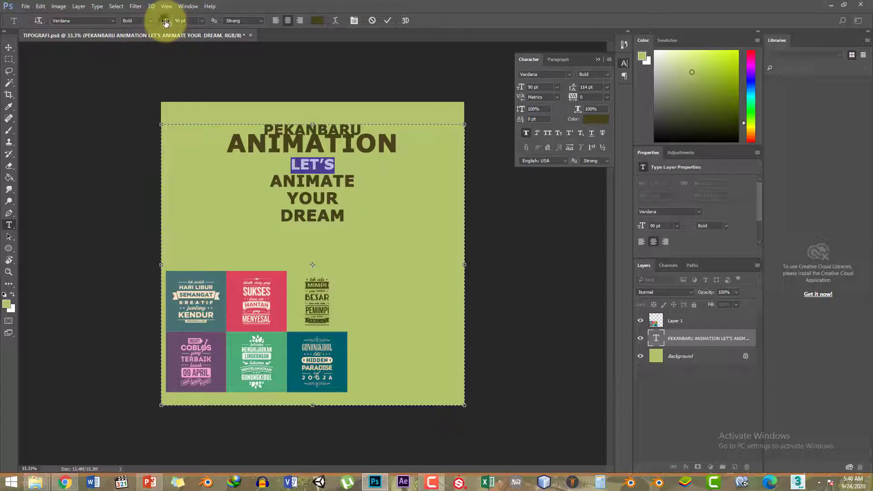
{"action": "left_click_drag", "start_coordinate": [167, 21], "coordinate": [170, 24]}
{"action": "left_click", "coordinate": [201, 19]}
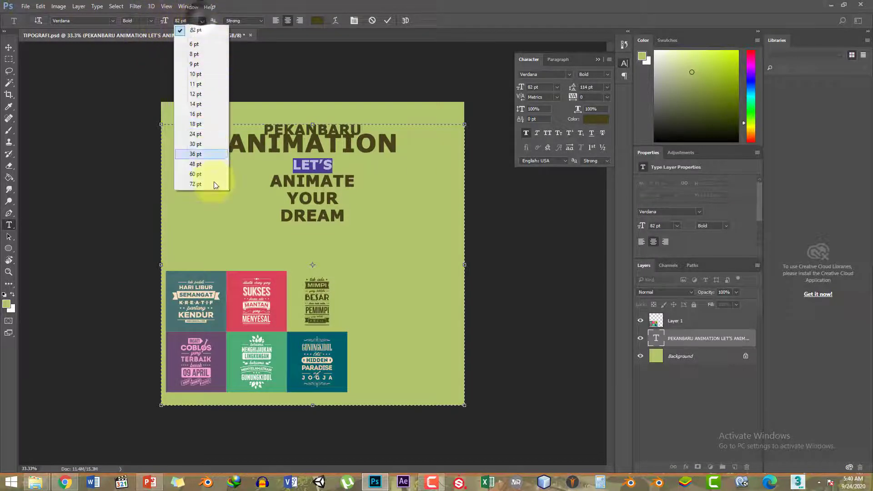
{"action": "left_click", "coordinate": [210, 184]}
- Enlarge the "ANIMATE" line to a font size of 140 pt
{"action": "left_click_drag", "start_coordinate": [270, 181], "coordinate": [359, 181]}
{"action": "left_click", "coordinate": [324, 145]}
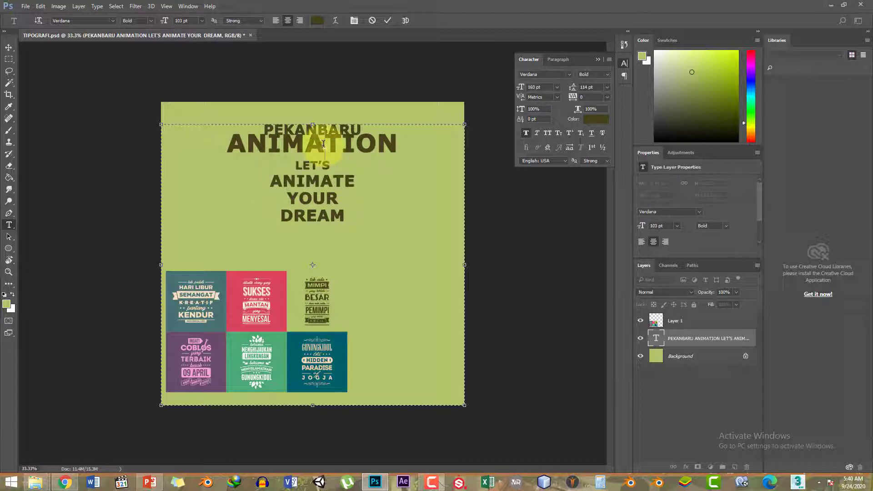
{"action": "left_click_drag", "start_coordinate": [229, 144], "coordinate": [398, 143]}
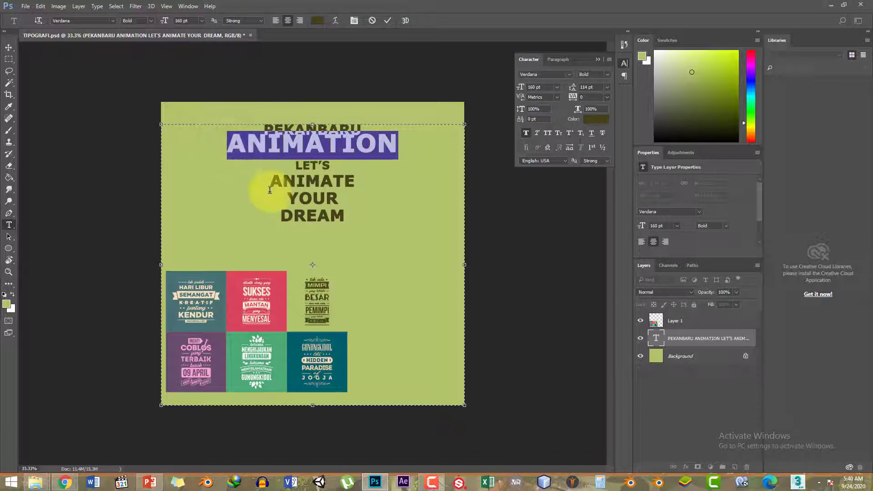
{"action": "left_click_drag", "start_coordinate": [270, 181], "coordinate": [356, 180]}
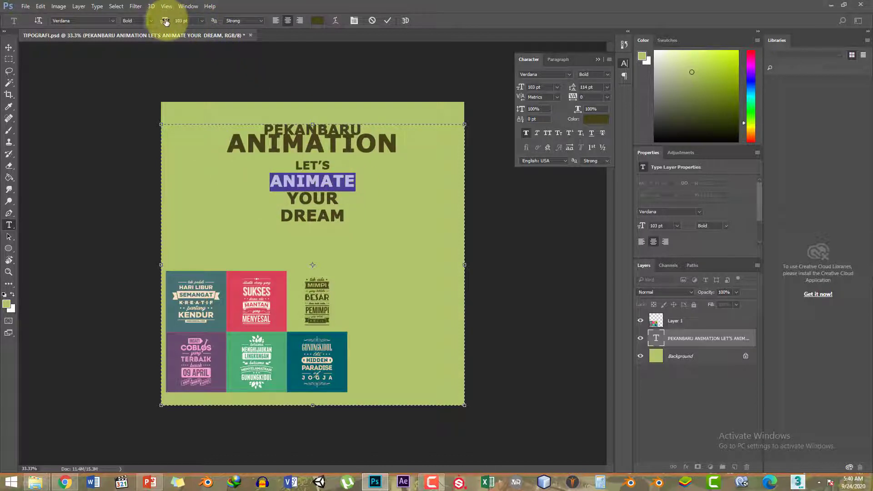
{"action": "left_click_drag", "start_coordinate": [165, 22], "coordinate": [183, 26]}
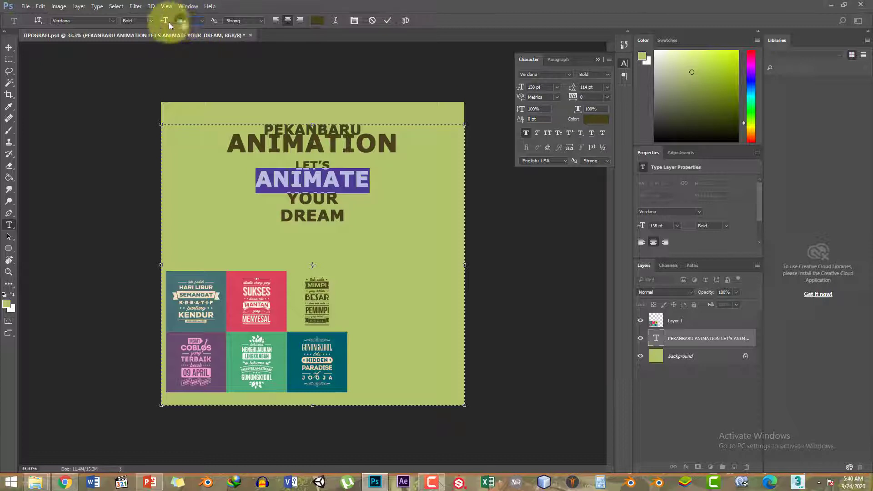
{"action": "left_click", "coordinate": [165, 21]}
{"action": "type", "text": "1"}
{"action": "key", "text": "Return"}
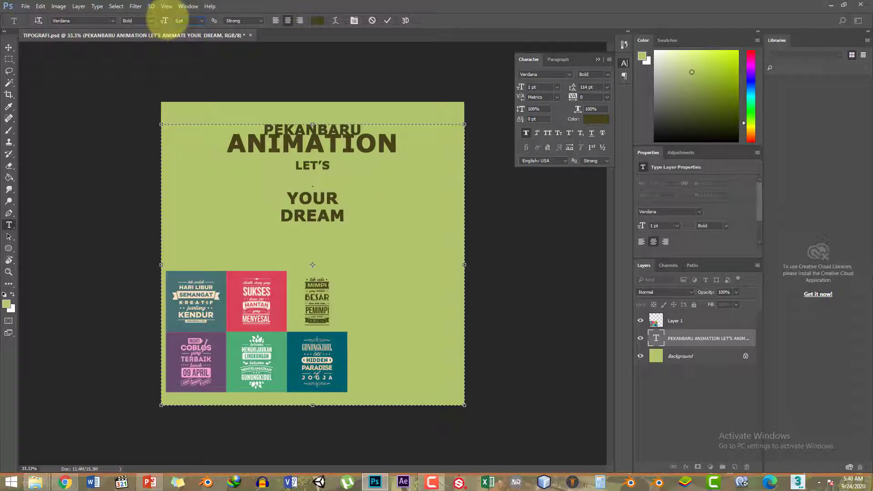
{"action": "type", "text": "0"}
{"action": "key", "text": "Return"}
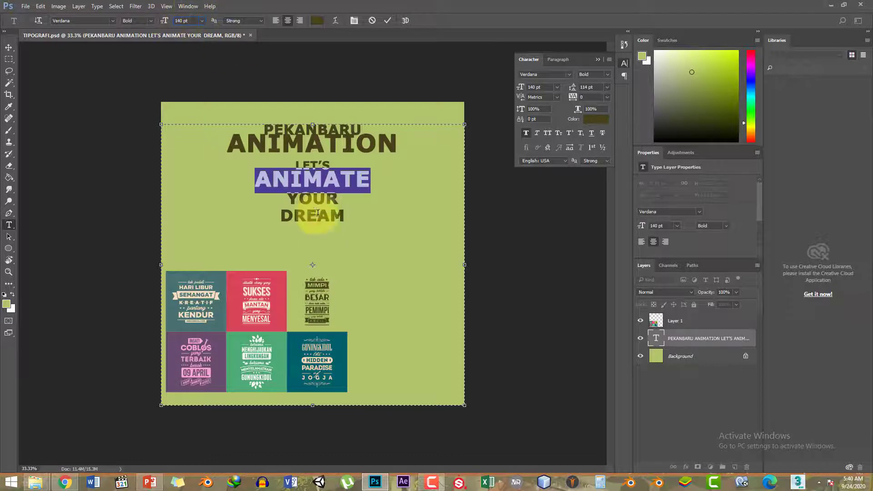
- Set the font size of the "DREAM" line to 150 pt
{"action": "left_click", "coordinate": [289, 198]}
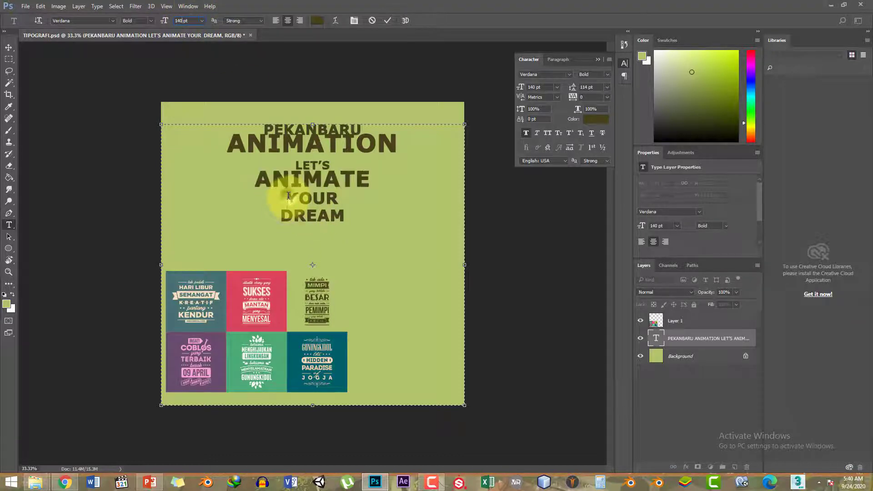
{"action": "left_click_drag", "start_coordinate": [286, 199], "coordinate": [353, 197]}
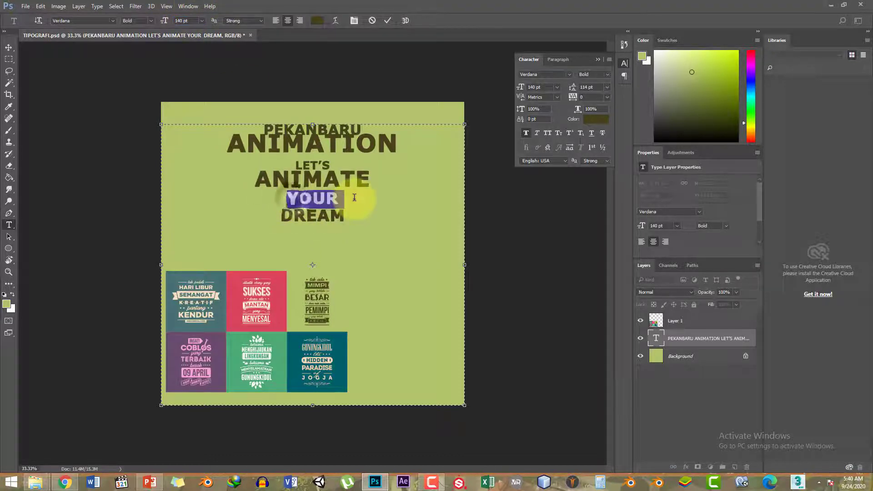
{"action": "left_click", "coordinate": [307, 216]}
{"action": "left_click_drag", "start_coordinate": [276, 214], "coordinate": [370, 212]}
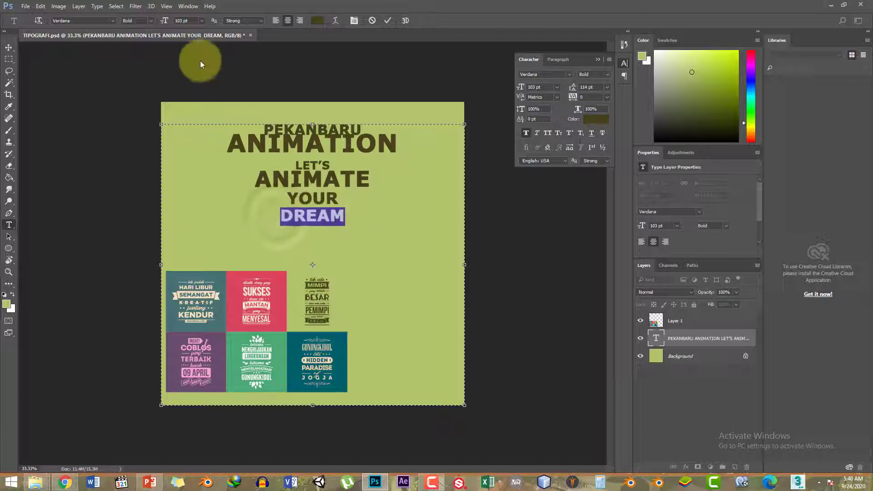
{"action": "left_click", "coordinate": [180, 21]}
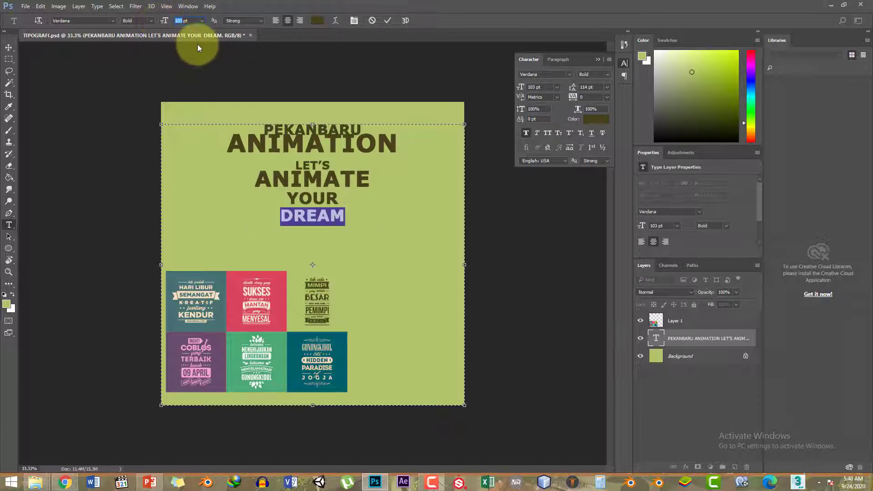
{"action": "type", "text": "150"}
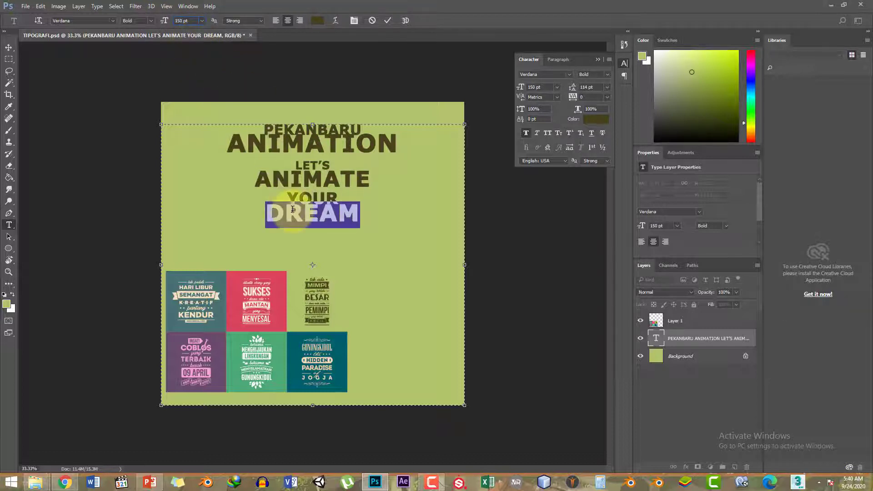
- Enlarge the "DREAM" line to a font size of 160 pt, commit the text and save the document
{"action": "left_click", "coordinate": [270, 208]}
{"action": "left_click_drag", "start_coordinate": [270, 208], "coordinate": [384, 200]}
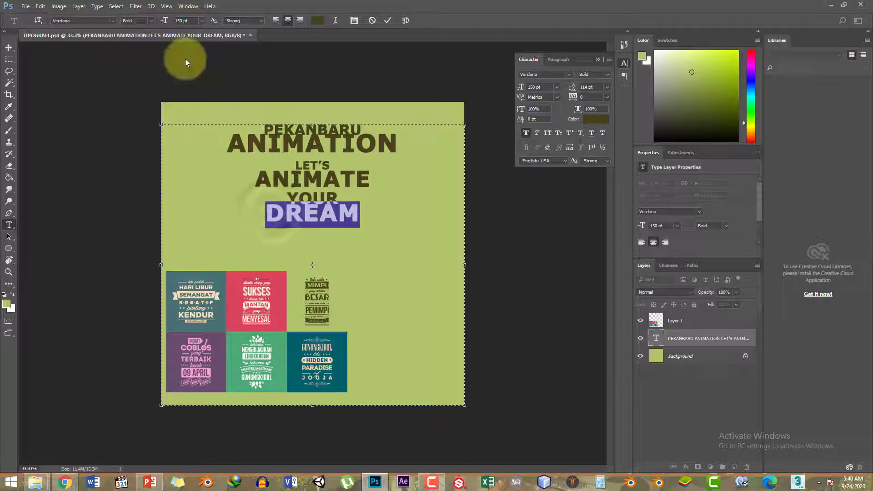
{"action": "left_click", "coordinate": [180, 21]}
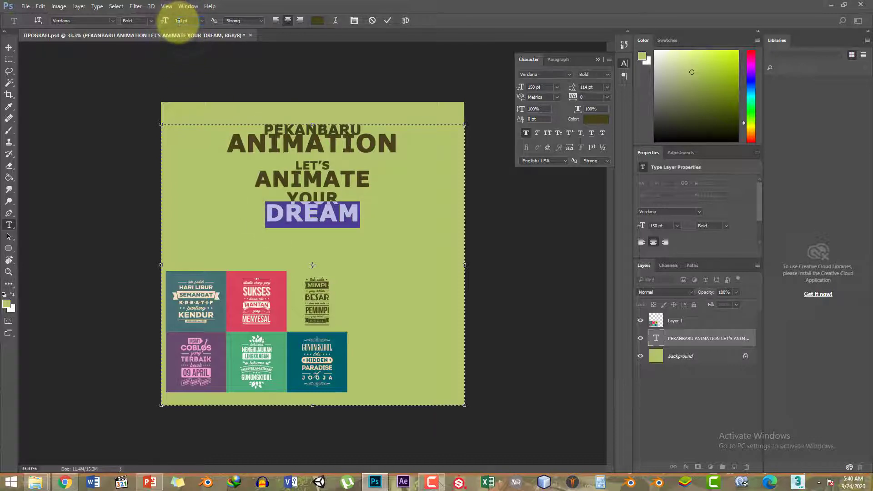
{"action": "type", "text": "160"}
{"action": "key", "text": "Return"}
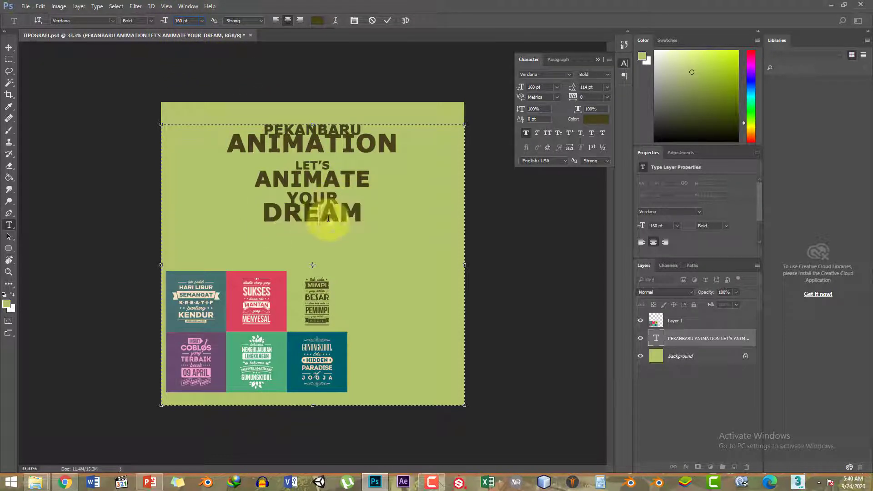
{"action": "left_click", "coordinate": [657, 337]}
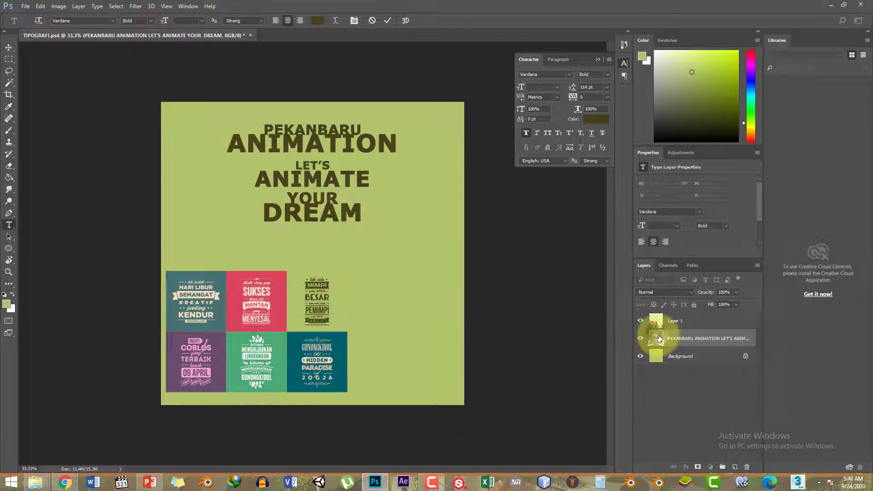
{"action": "key", "text": "ctrl+s"}
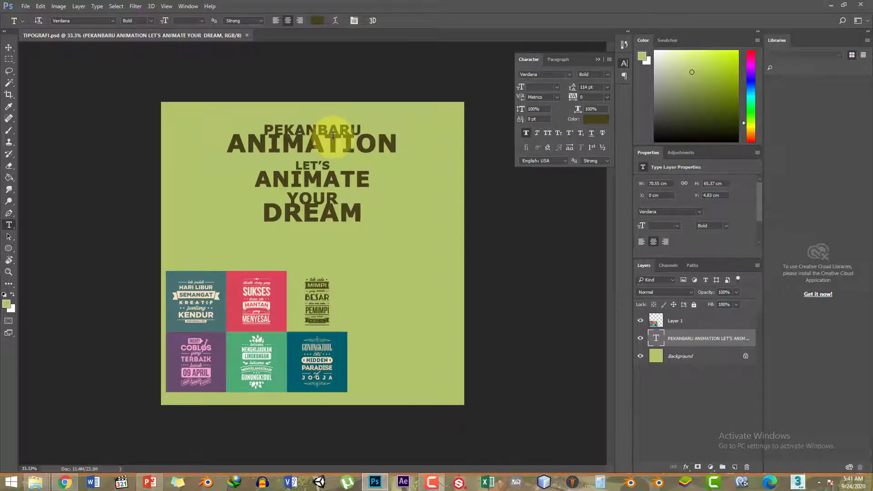
- Set the leading of the "PEKANBARU" line to 130 pt
{"action": "left_click", "coordinate": [268, 127]}
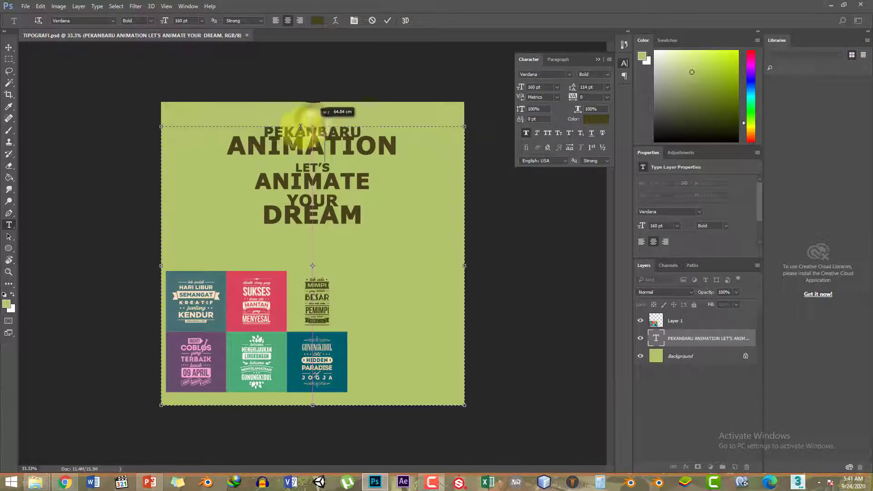
{"action": "left_click_drag", "start_coordinate": [264, 128], "coordinate": [376, 124]}
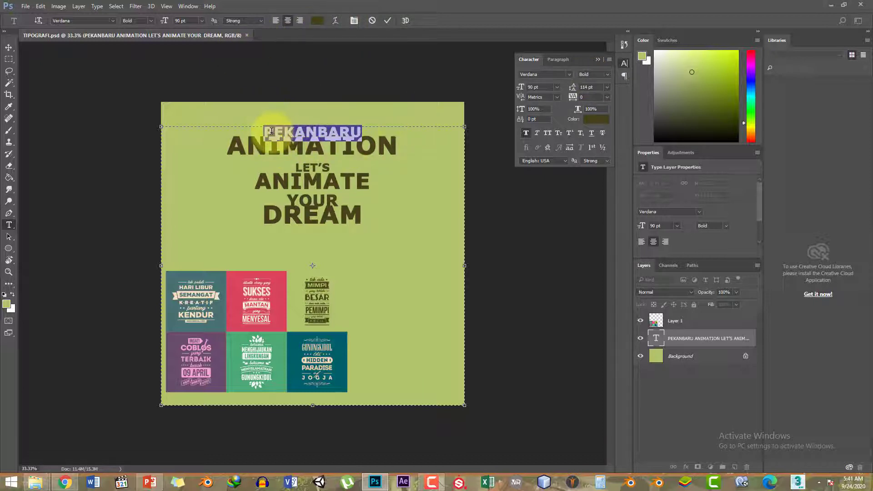
{"action": "left_click", "coordinate": [354, 21]}
{"action": "left_click", "coordinate": [354, 21]}
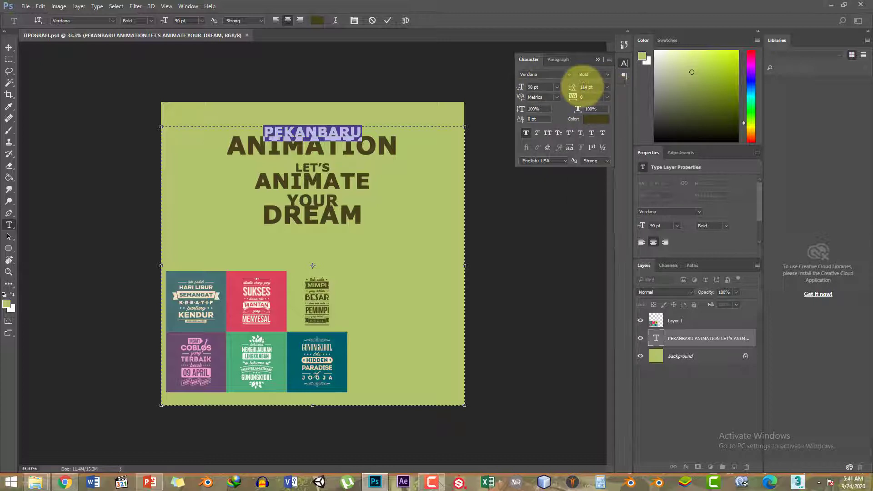
{"action": "double_click", "coordinate": [584, 87]}
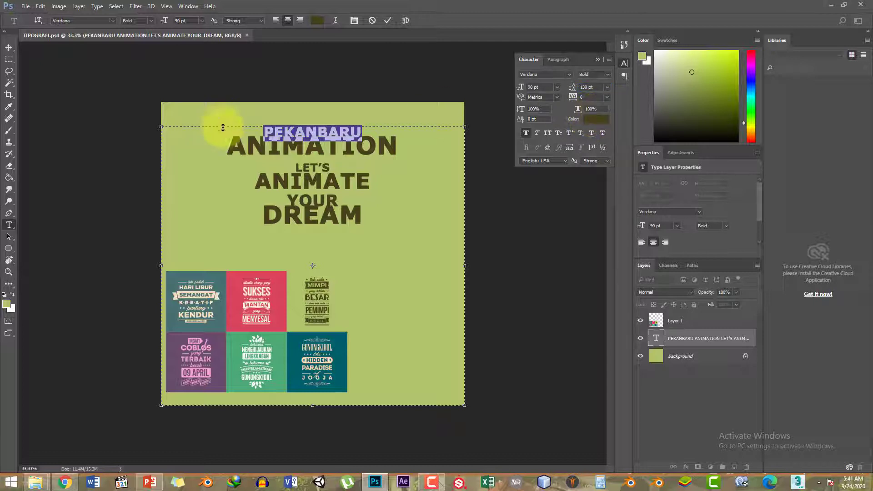
- Set the leading of the "PEKANBARU" and "ANIMATION" lines to 150 pt
{"action": "left_click_drag", "start_coordinate": [254, 127], "coordinate": [342, 138]}
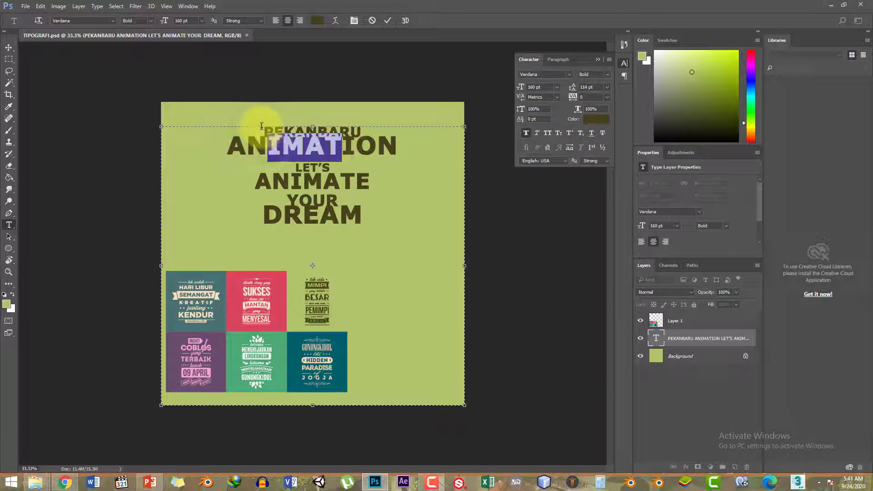
{"action": "left_click_drag", "start_coordinate": [263, 120], "coordinate": [413, 140]}
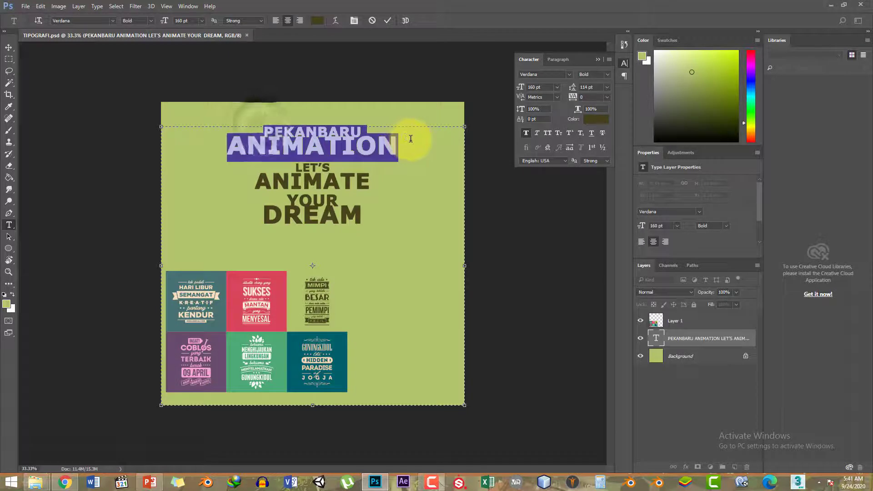
{"action": "left_click", "coordinate": [601, 87]}
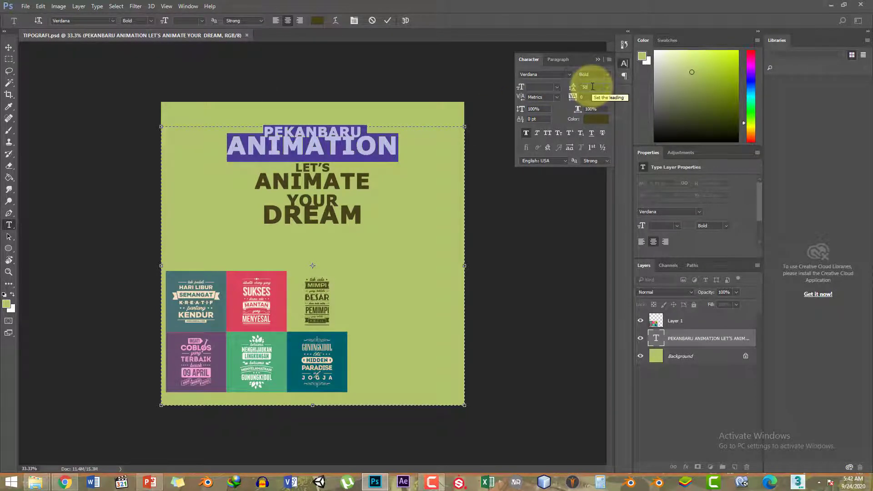
{"action": "type", "text": "150"}
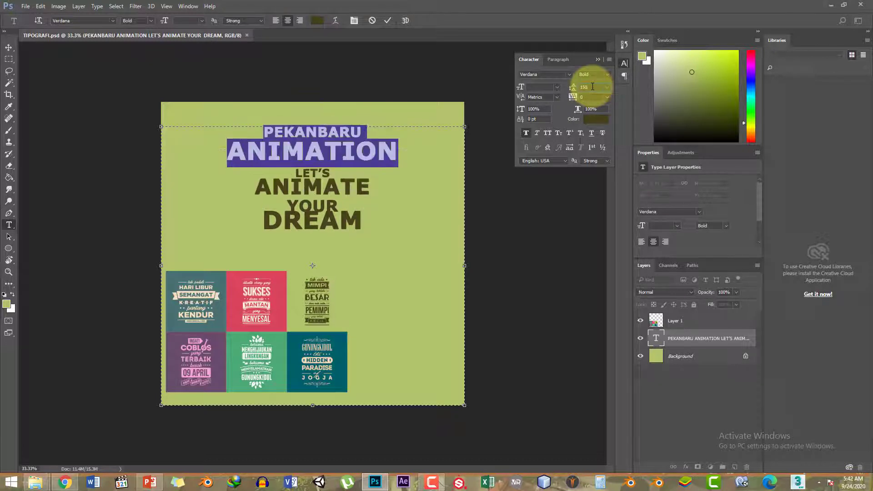
{"action": "left_click", "coordinate": [570, 96]}
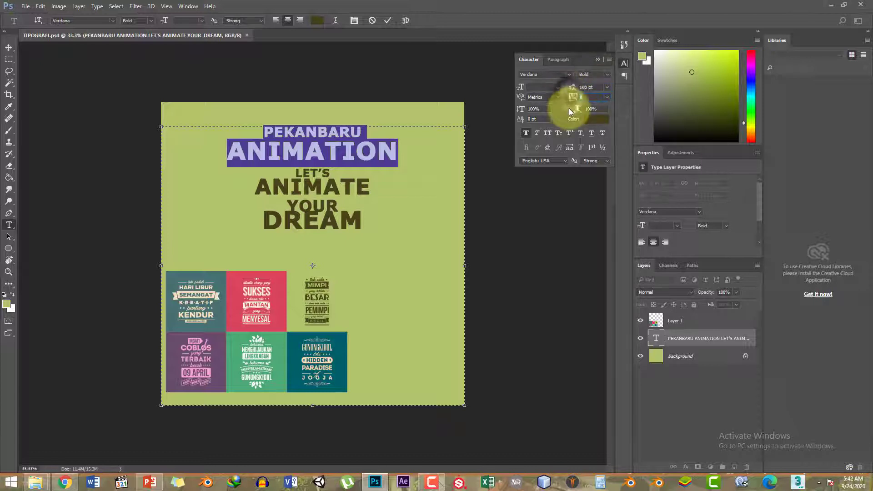
{"action": "left_click", "coordinate": [397, 165]}
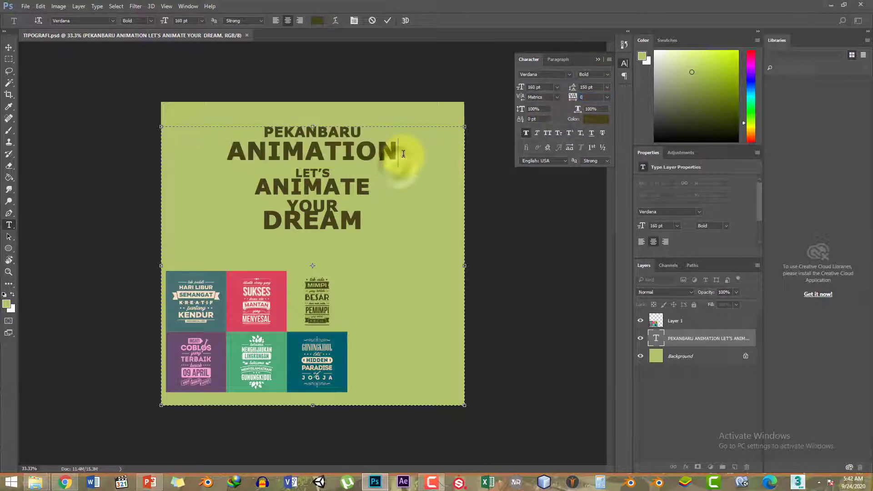
- Increase the leading of the "PEKANBARU" and "ANIMATION" lines to 200 pt and lower the text box's top edge to a height of about 62.8 cm
{"action": "left_click_drag", "start_coordinate": [399, 151], "coordinate": [249, 123]}
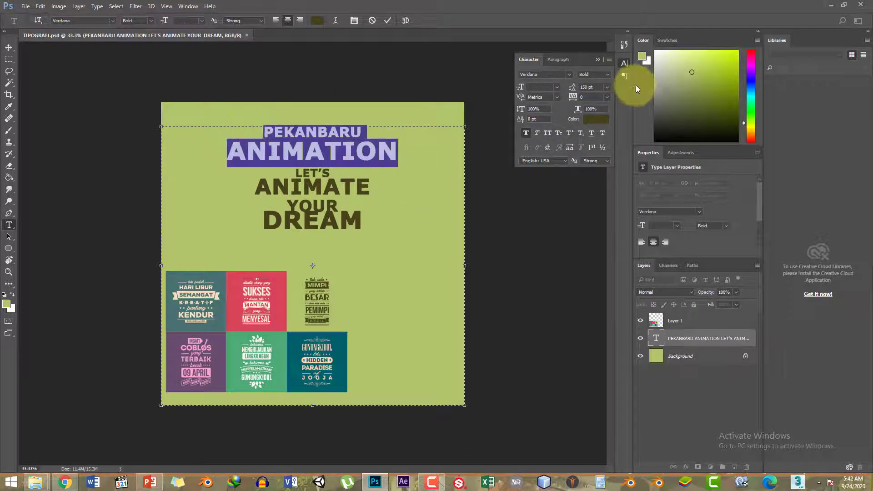
{"action": "left_click", "coordinate": [607, 87]}
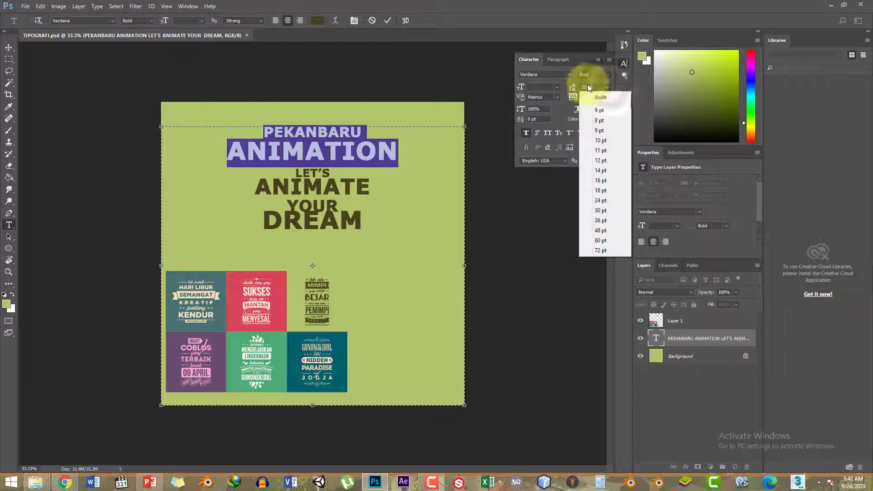
{"action": "left_click", "coordinate": [585, 88]}
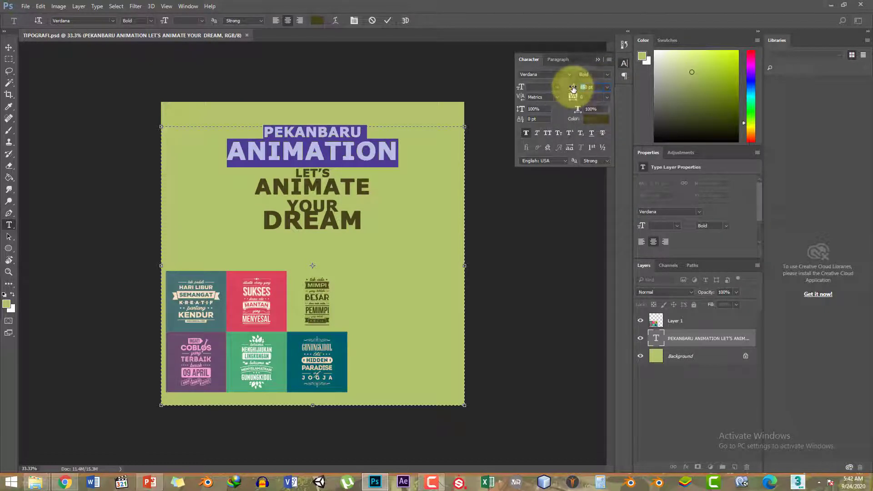
{"action": "type", "text": "200"}
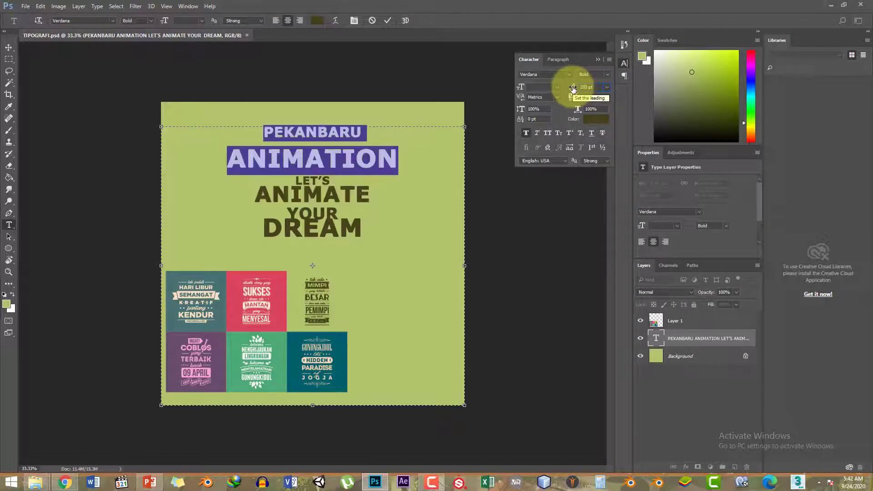
{"action": "left_click", "coordinate": [369, 166]}
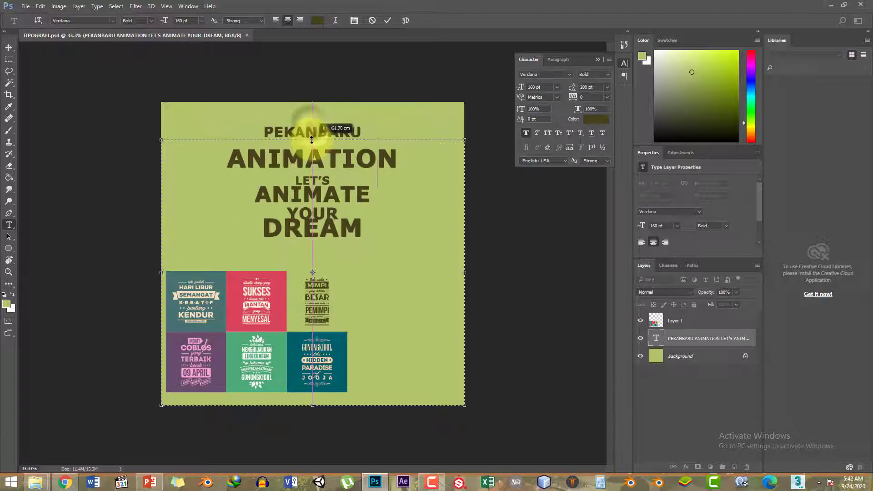
{"action": "left_click_drag", "start_coordinate": [311, 131], "coordinate": [311, 144]}
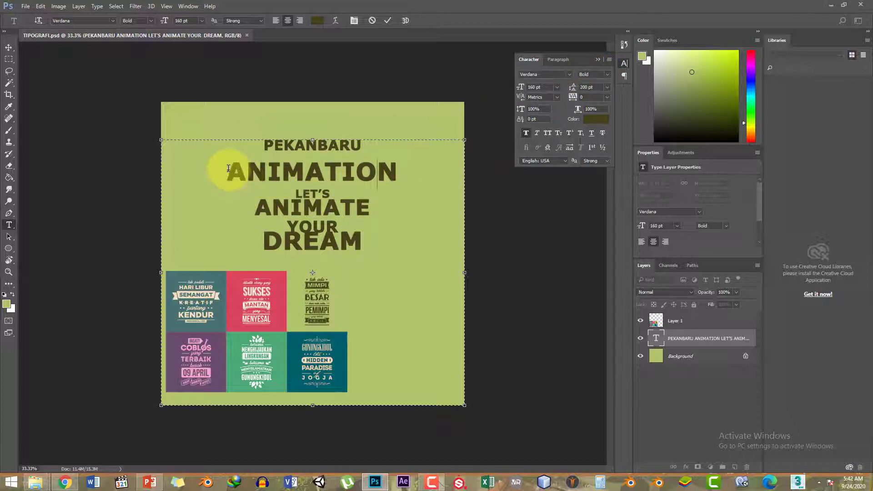
- Set the leading of the "LET'S" and "ANIMATE" lines to 150 pt
{"action": "left_click_drag", "start_coordinate": [228, 168], "coordinate": [383, 209]}
{"action": "key", "text": "ctrl+h"}
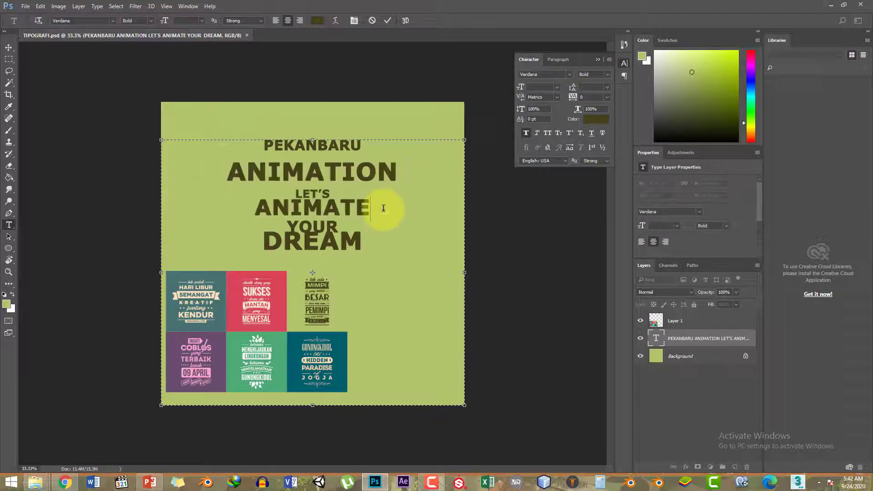
{"action": "left_click_drag", "start_coordinate": [295, 193], "coordinate": [367, 210]}
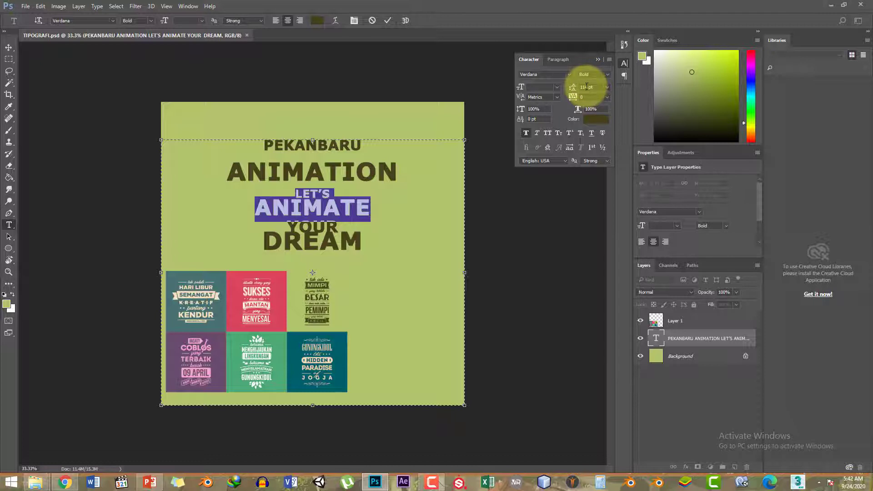
{"action": "left_click_drag", "start_coordinate": [586, 86], "coordinate": [584, 86]}
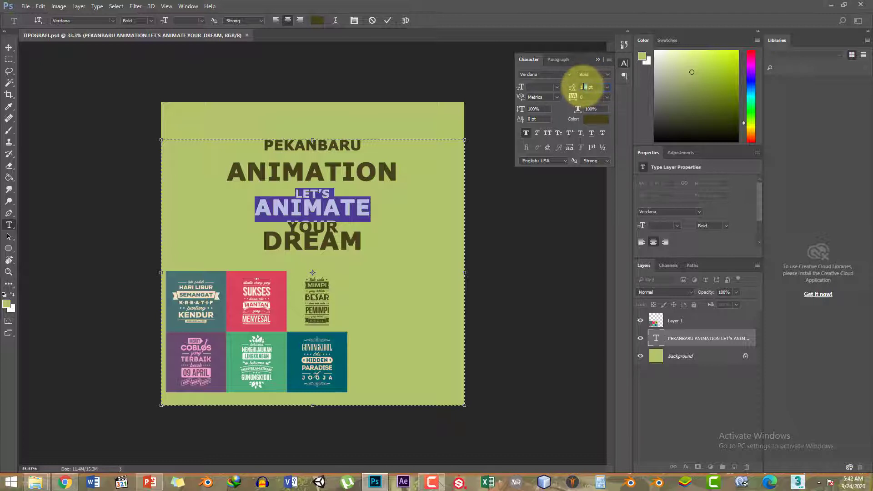
{"action": "type", "text": "150"}
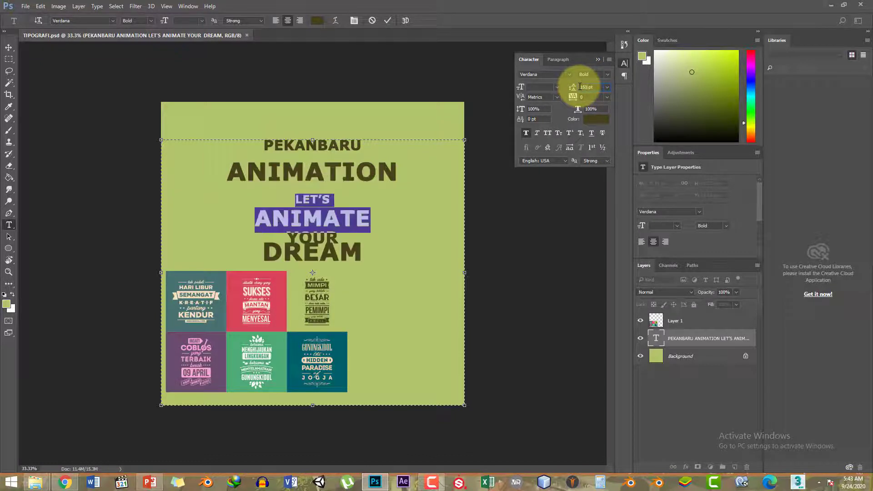
{"action": "left_click", "coordinate": [291, 220]}
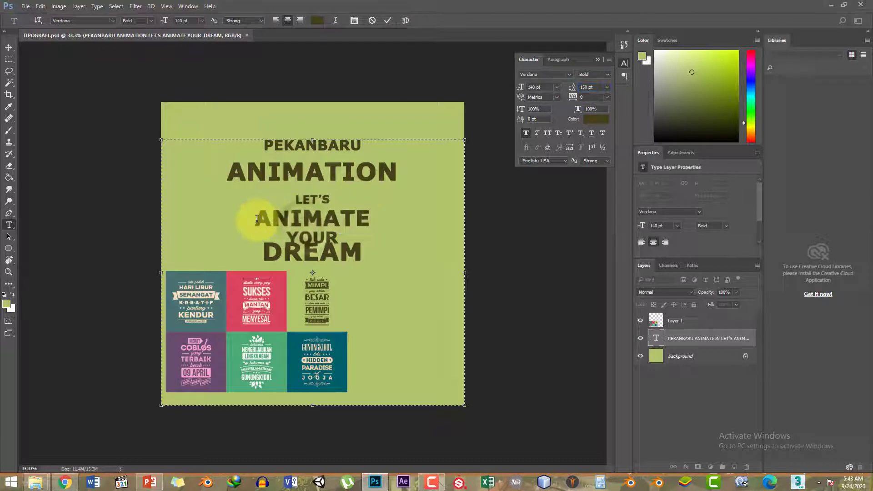
- Increase the leading of the "ANIMATE", "YOUR" and "DREAM" lines to 200 pt and commit the text
{"action": "left_click_drag", "start_coordinate": [251, 220], "coordinate": [371, 237]}
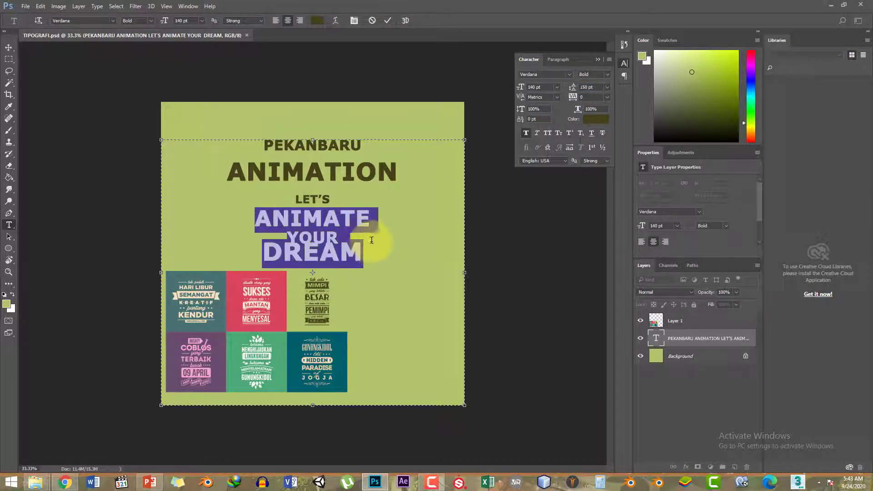
{"action": "left_click", "coordinate": [594, 86]}
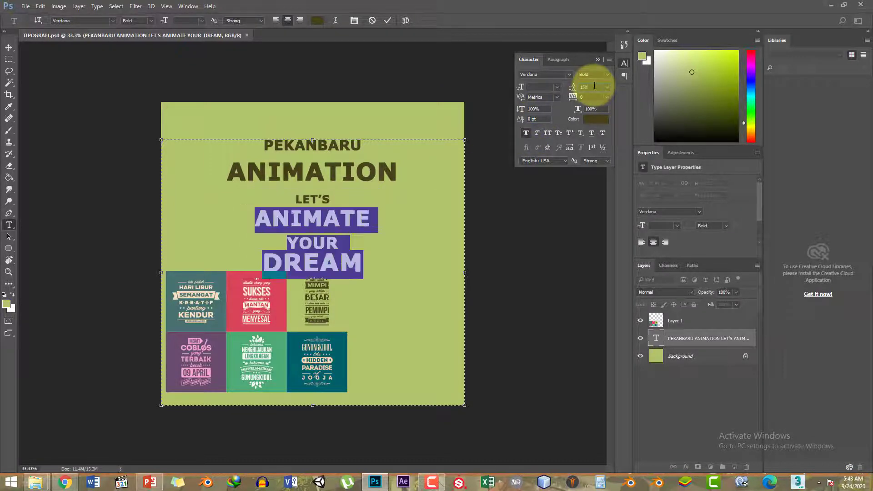
{"action": "type", "text": "200"}
{"action": "key", "text": "Return"}
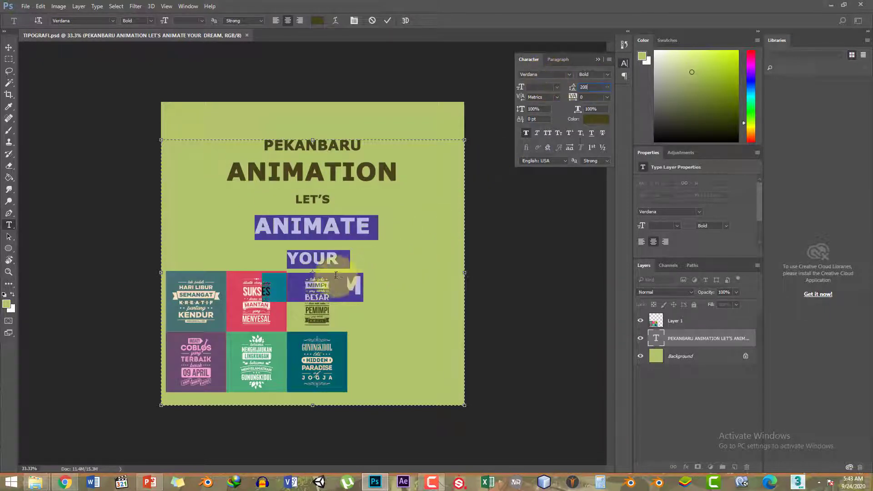
{"action": "left_click", "coordinate": [692, 338]}
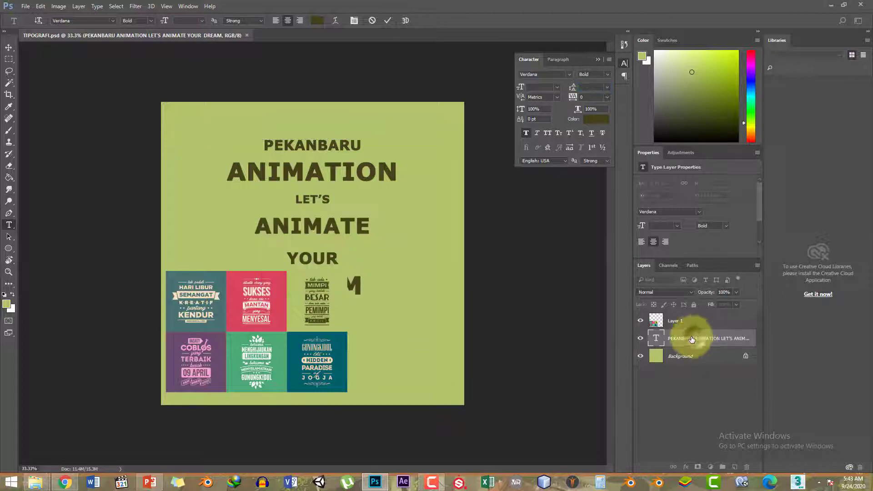
- Shrink the reference image layer to about 30.1 x 20.9 cm and place it in the canvas's lower-left area, below the "DREAM" line
{"action": "key", "text": "v"}
{"action": "left_click_drag", "start_coordinate": [296, 289], "coordinate": [200, 331]}
{"action": "key", "text": "Return"}
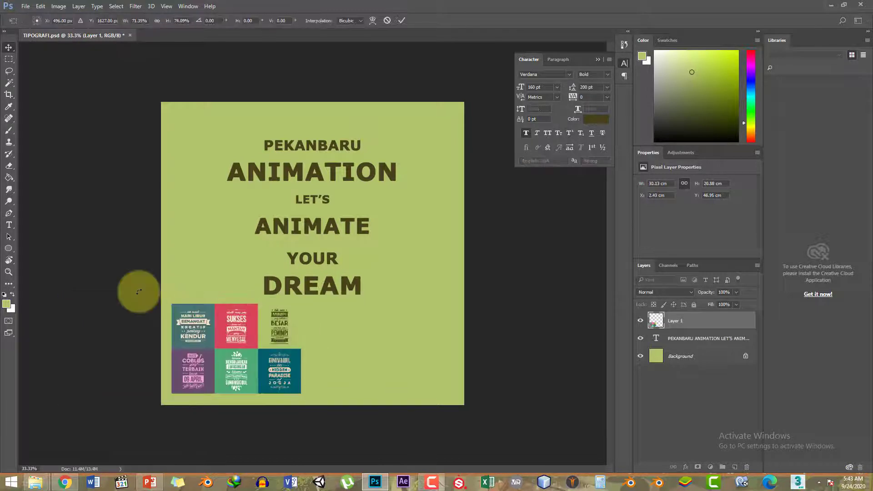
- Show the rulers around the document and the grid over the canvas
{"action": "left_click", "coordinate": [166, 7]}
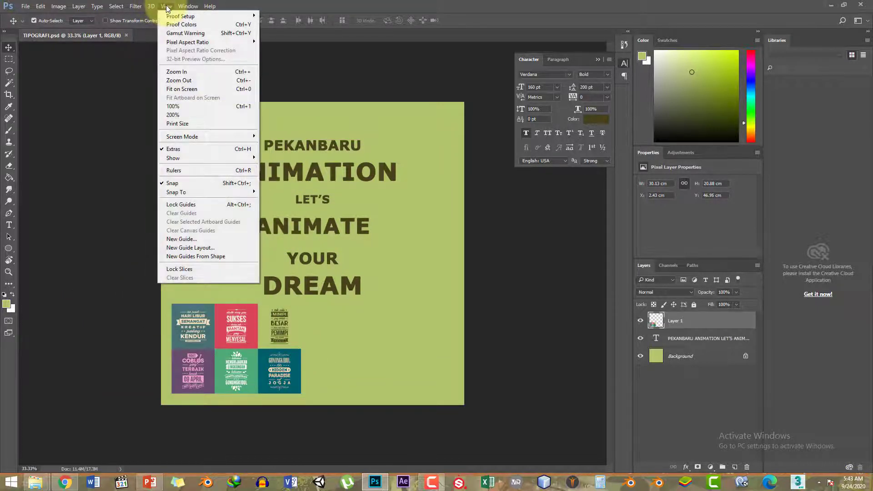
{"action": "left_click", "coordinate": [167, 7]}
{"action": "left_click", "coordinate": [169, 7]}
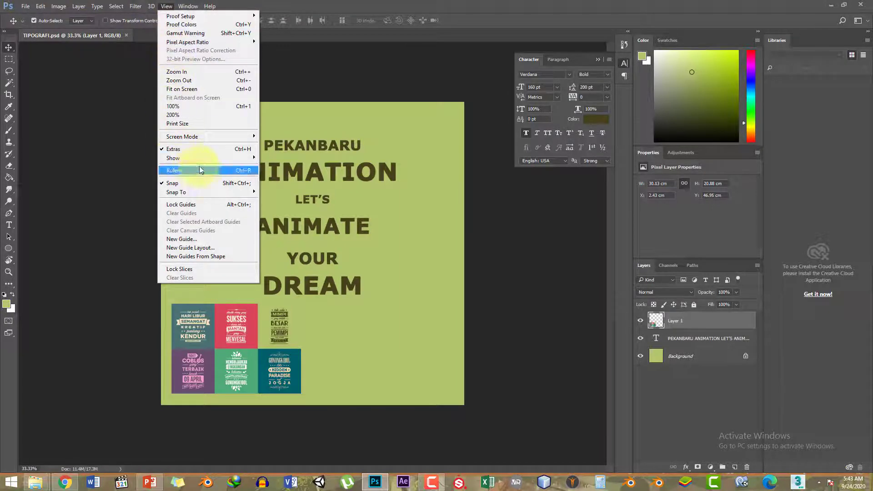
{"action": "mouse_move", "coordinate": [223, 159]}
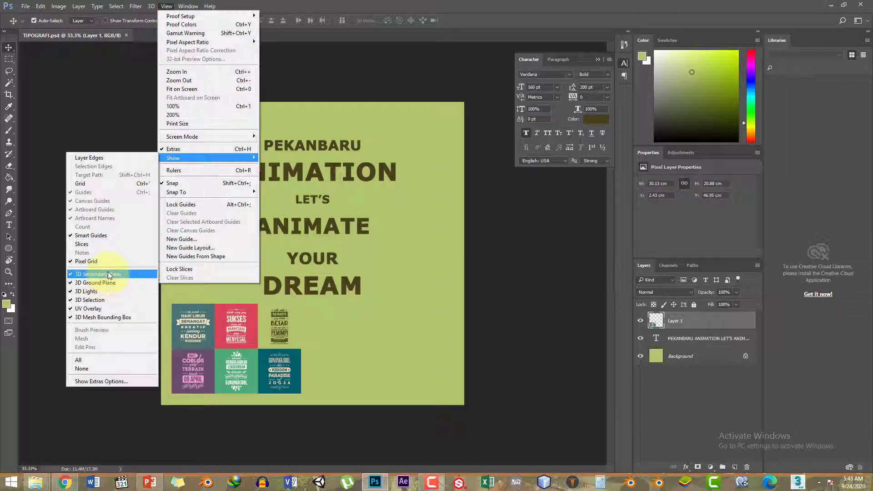
{"action": "left_click", "coordinate": [174, 171]}
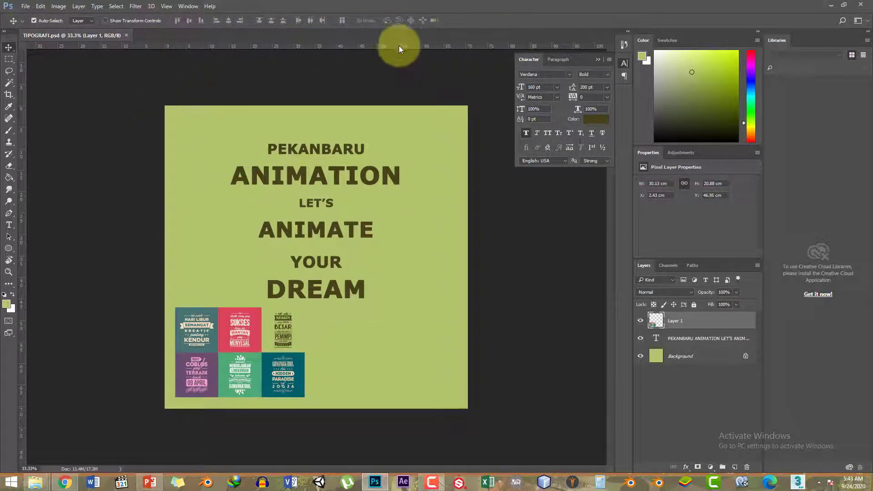
{"action": "left_click", "coordinate": [167, 6]}
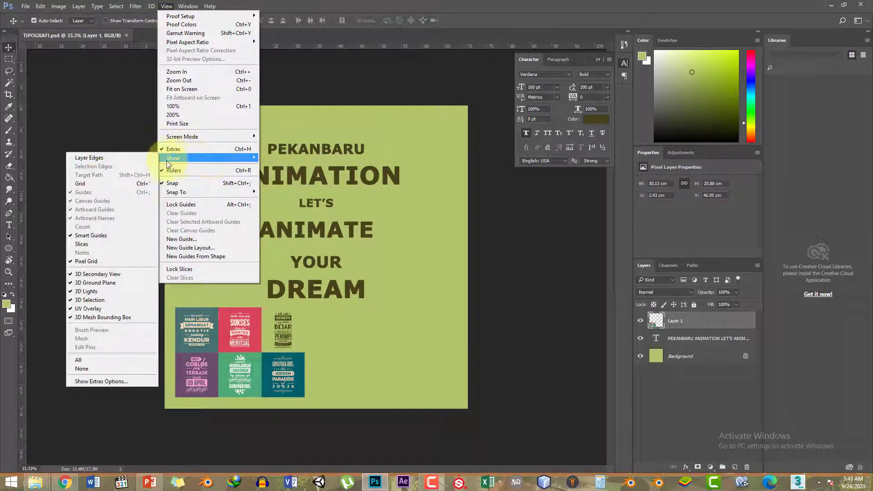
{"action": "left_click", "coordinate": [83, 184]}
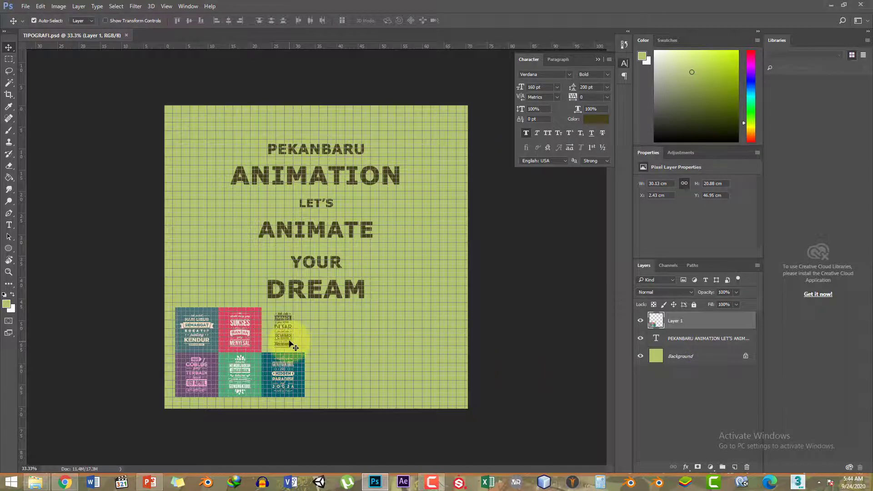
- Move the reference image to about X 0.28 cm, Y 46.57 cm near the canvas's left edge and hide the grid
{"action": "left_click_drag", "start_coordinate": [291, 335], "coordinate": [271, 338]}
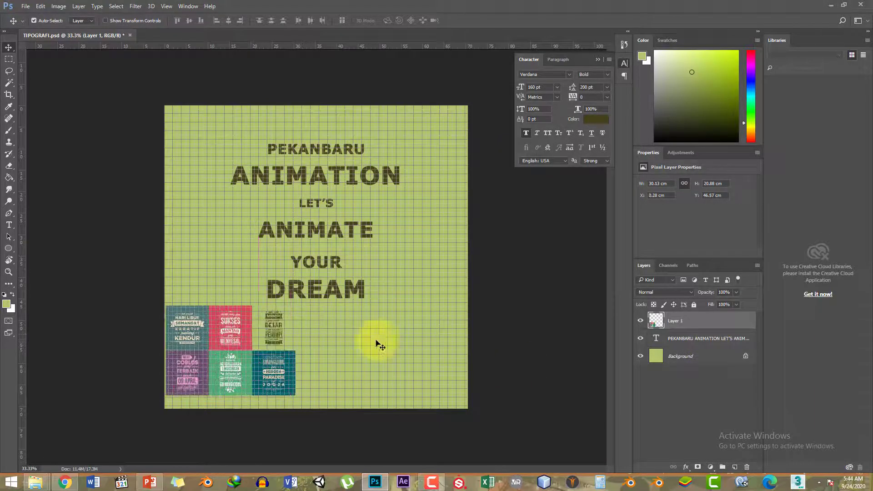
{"action": "left_click", "coordinate": [169, 6]}
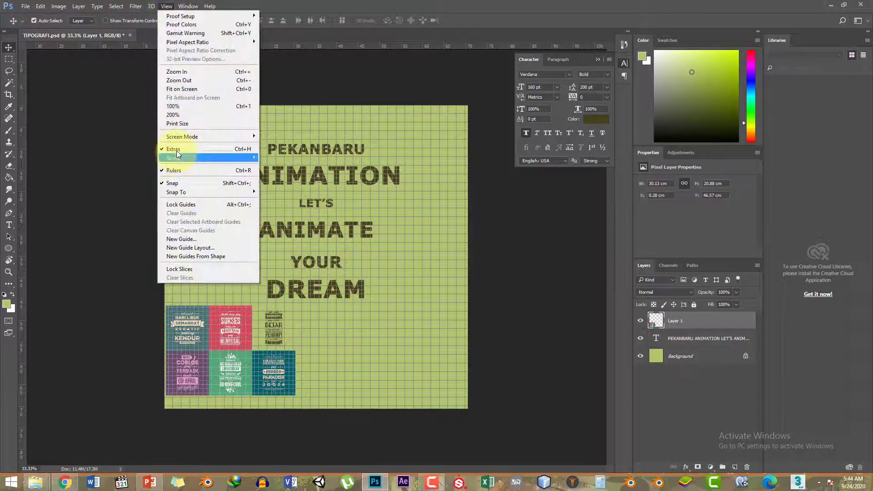
{"action": "mouse_move", "coordinate": [181, 158]}
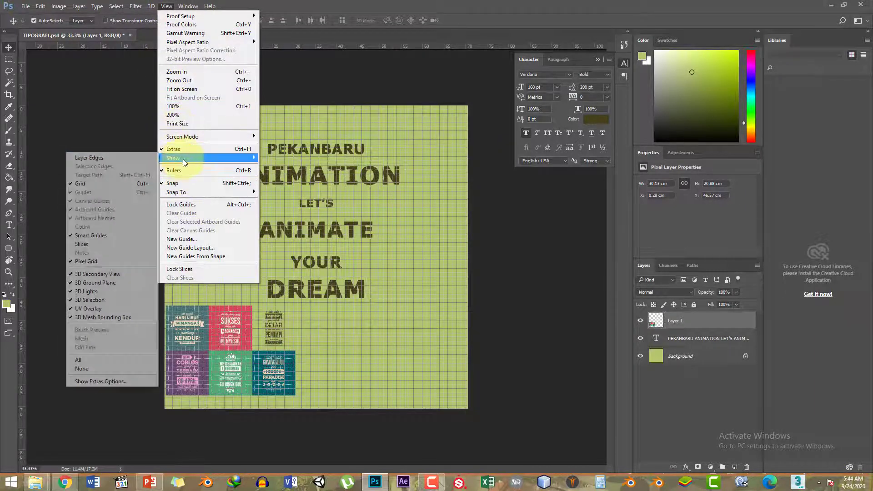
{"action": "left_click", "coordinate": [124, 184]}
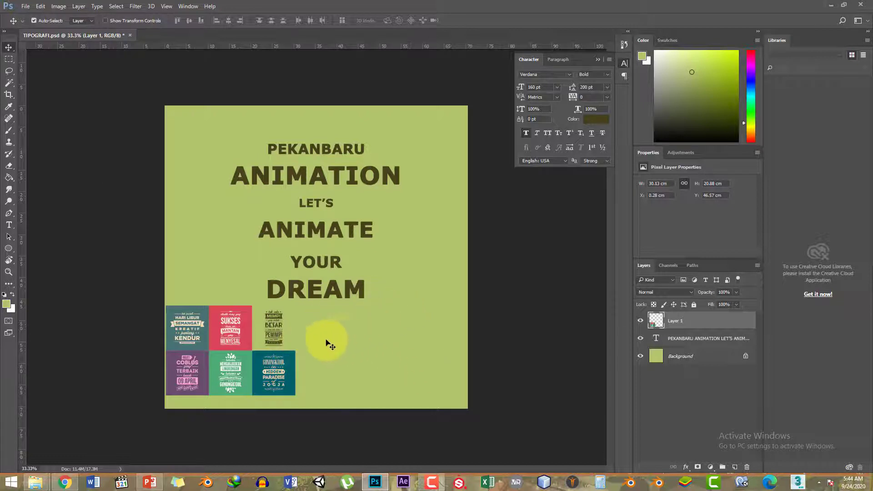
- Lower the top edge of the poster's text box so all of its lines sit further down the canvas
{"action": "left_click", "coordinate": [343, 312]}
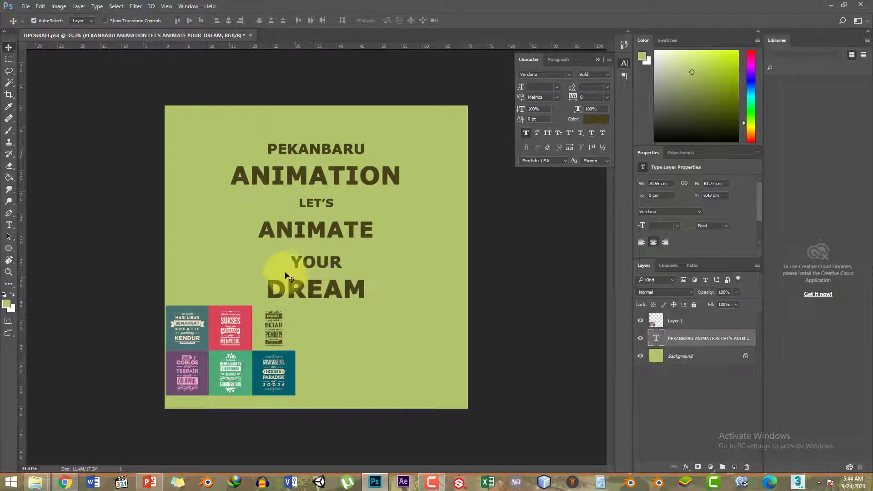
{"action": "key", "text": "t"}
{"action": "left_click_drag", "start_coordinate": [281, 260], "coordinate": [375, 288]}
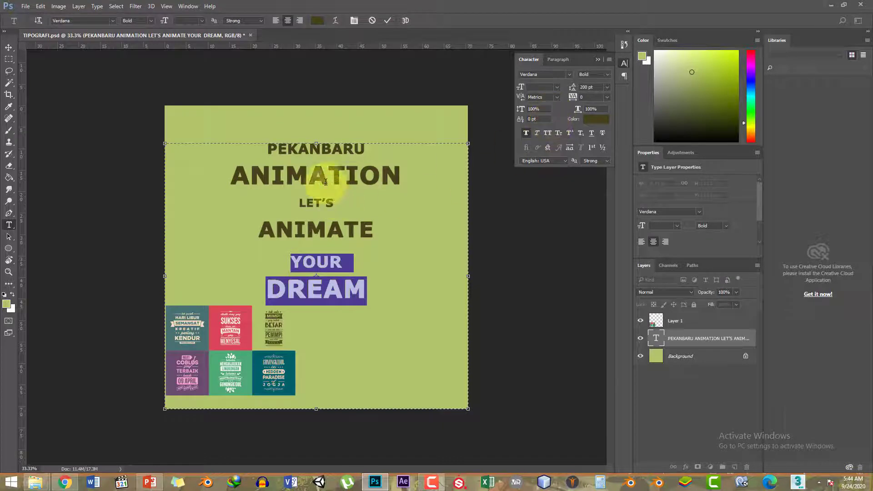
{"action": "left_click_drag", "start_coordinate": [317, 143], "coordinate": [320, 157]}
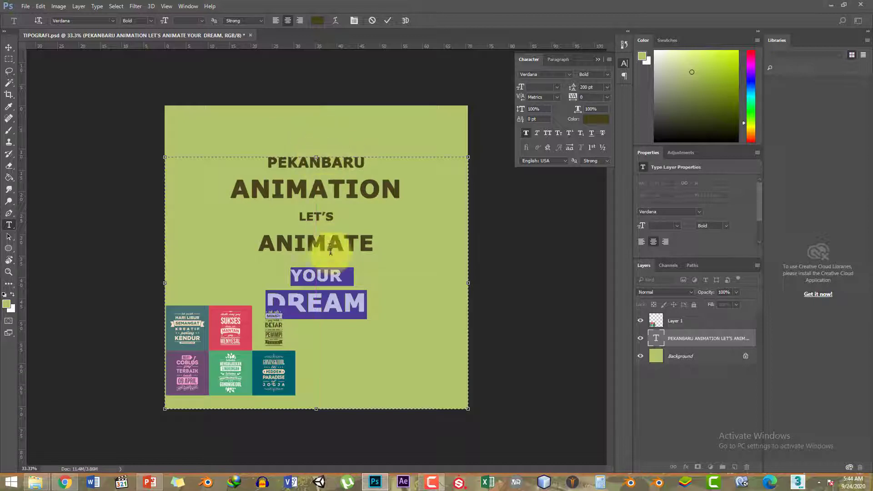
{"action": "left_click", "coordinate": [333, 277]}
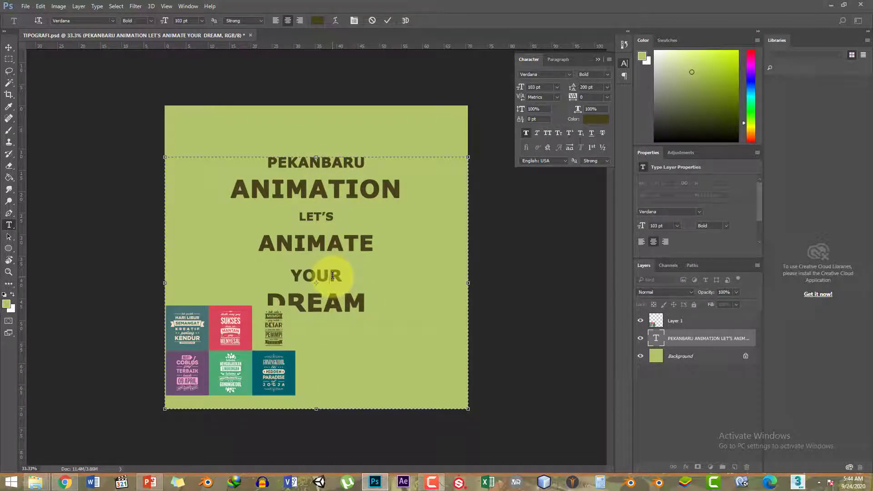
{"action": "left_click_drag", "start_coordinate": [316, 157], "coordinate": [317, 161]}
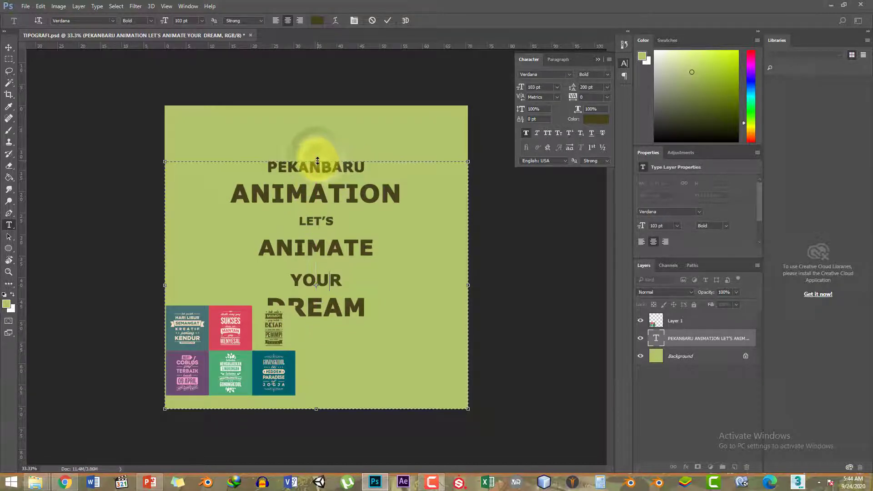
- Increase the leading of the "YOUR" and "DREAM" lines to 250 pt
{"action": "left_click_drag", "start_coordinate": [263, 165], "coordinate": [383, 304]}
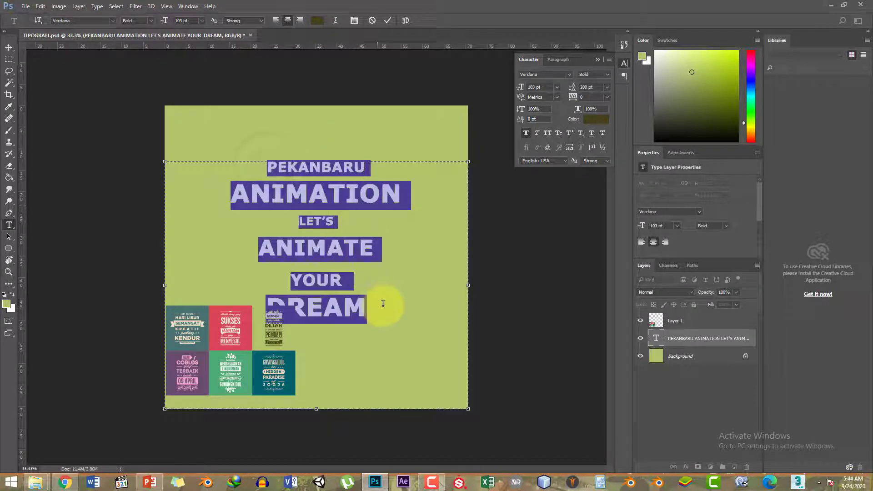
{"action": "left_click", "coordinate": [383, 303]}
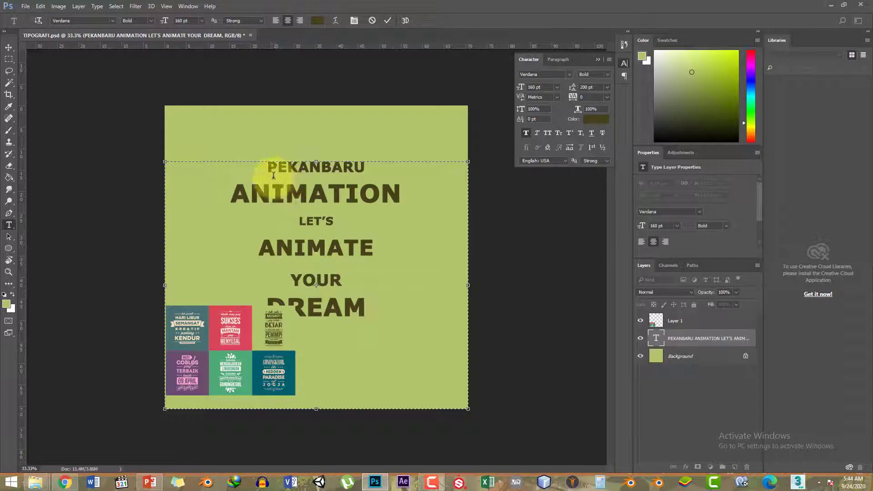
{"action": "left_click_drag", "start_coordinate": [267, 167], "coordinate": [404, 308]}
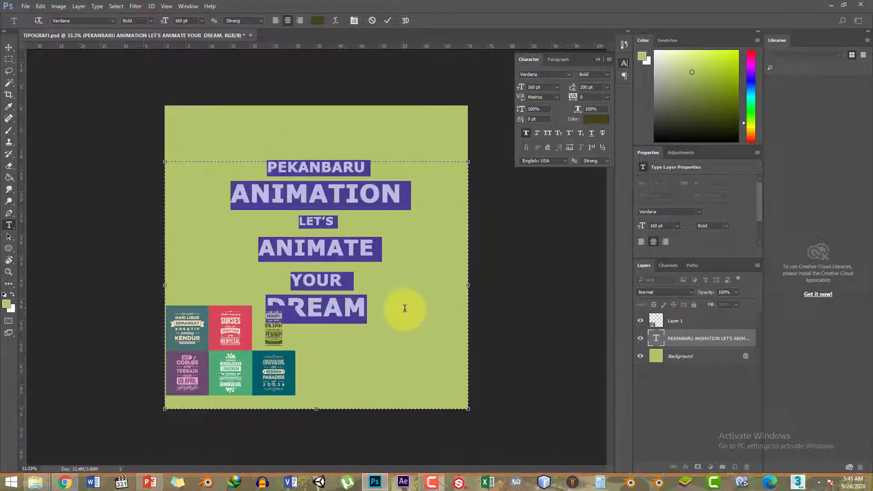
{"action": "left_click_drag", "start_coordinate": [286, 275], "coordinate": [387, 309]}
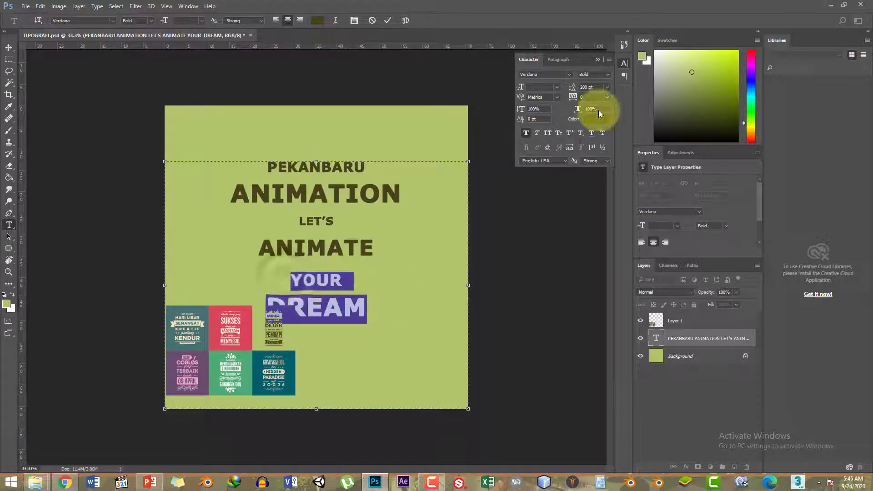
{"action": "left_click", "coordinate": [583, 86]}
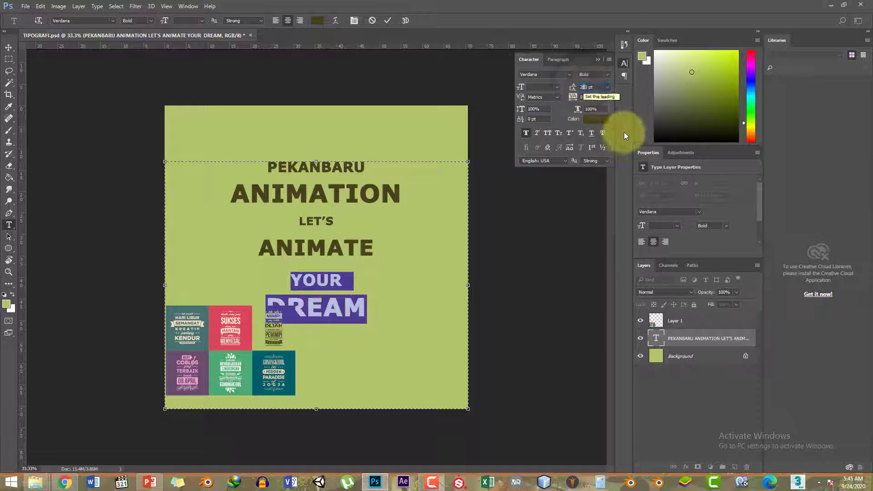
{"action": "type", "text": "220"}
{"action": "key", "text": "Return"}
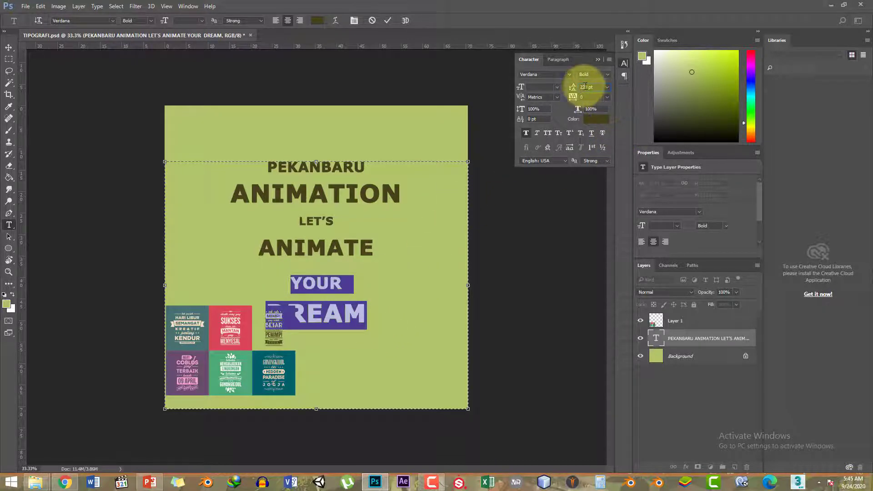
{"action": "left_click", "coordinate": [585, 86]}
{"action": "type", "text": "250"}
{"action": "key", "text": "Return"}
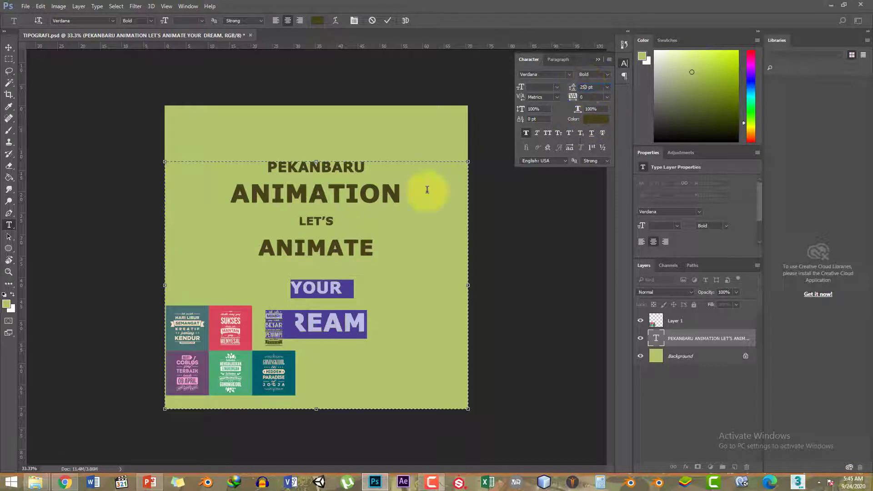
- Raise the text box's top edge to about Y 11.6 cm, commit the text and save the document
{"action": "left_click", "coordinate": [339, 291]}
{"action": "left_click_drag", "start_coordinate": [316, 161], "coordinate": [316, 156]}
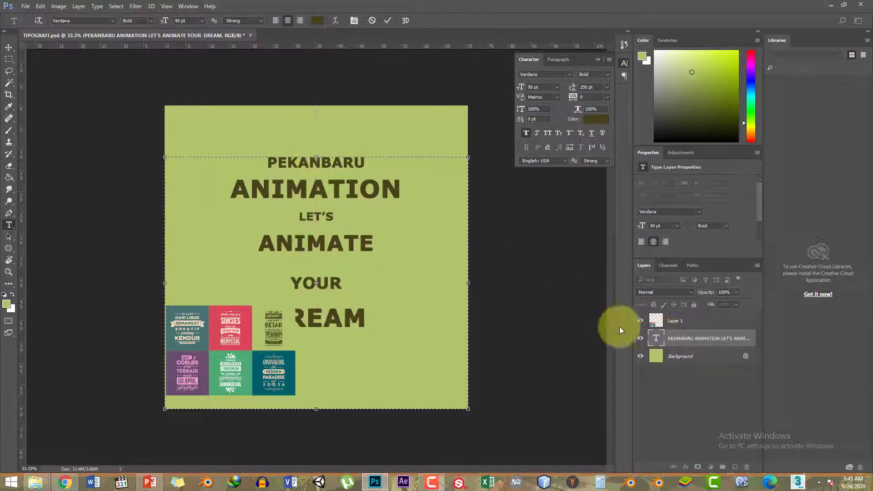
{"action": "left_click", "coordinate": [656, 341]}
{"action": "key", "text": "ctrl+s"}
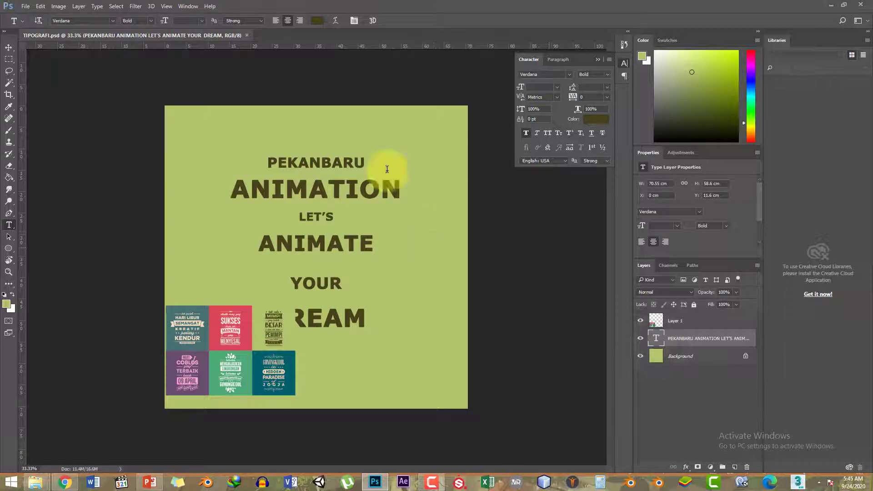
- Hide the reference image layer
{"action": "left_click", "coordinate": [641, 321]}
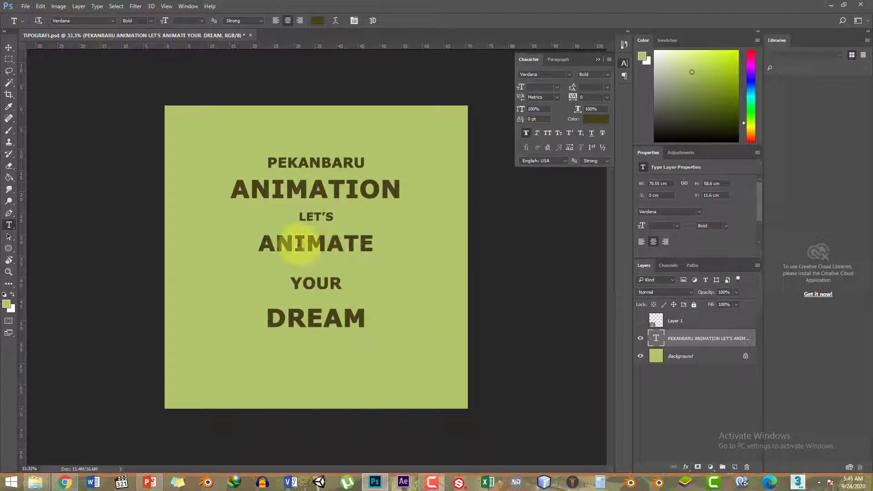
- Try the "LET'S" line at a smaller font size of 60 pt
{"action": "left_click", "coordinate": [300, 213]}
{"action": "left_click_drag", "start_coordinate": [298, 217], "coordinate": [334, 216]}
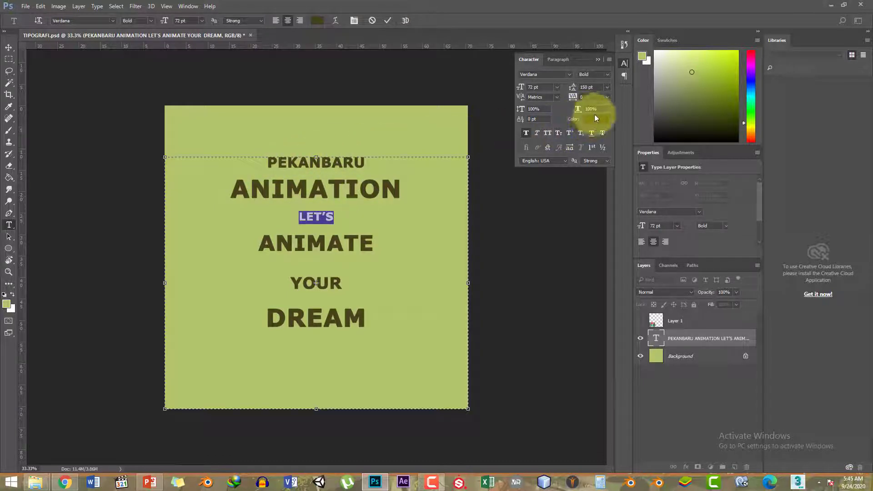
{"action": "left_click", "coordinate": [557, 87]}
{"action": "left_click", "coordinate": [564, 238]}
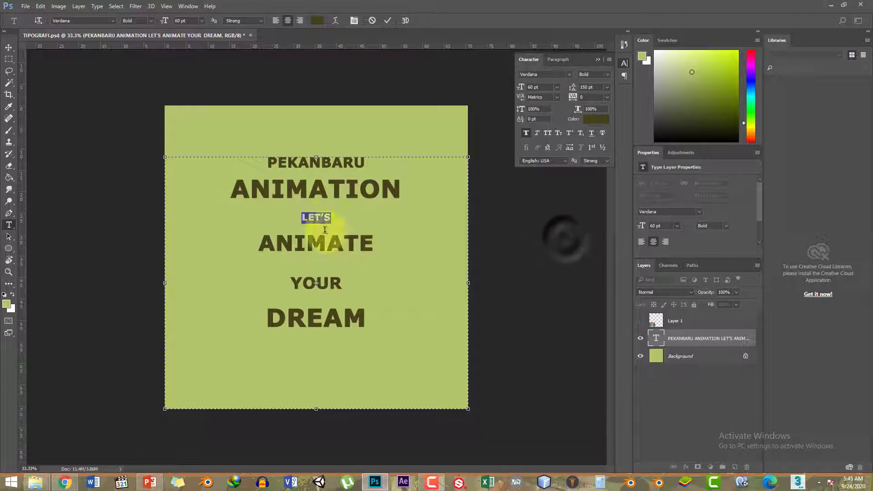
{"action": "left_click", "coordinate": [324, 229]}
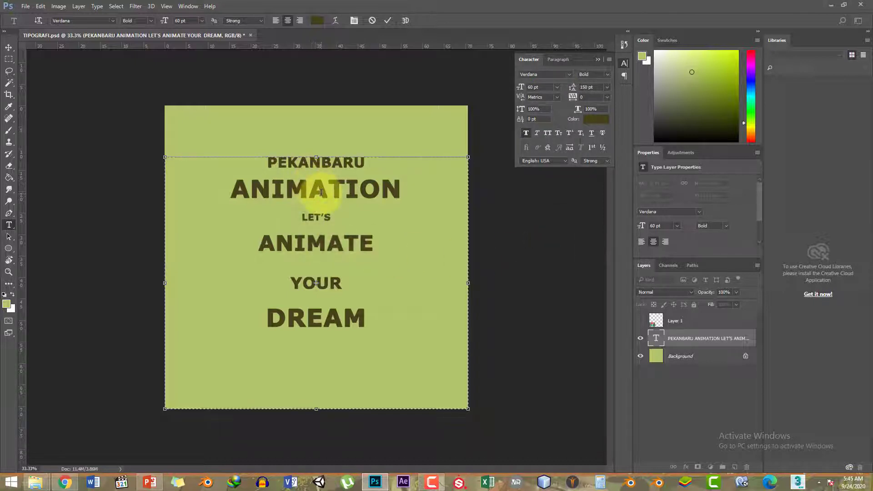
{"action": "left_click", "coordinate": [656, 337]}
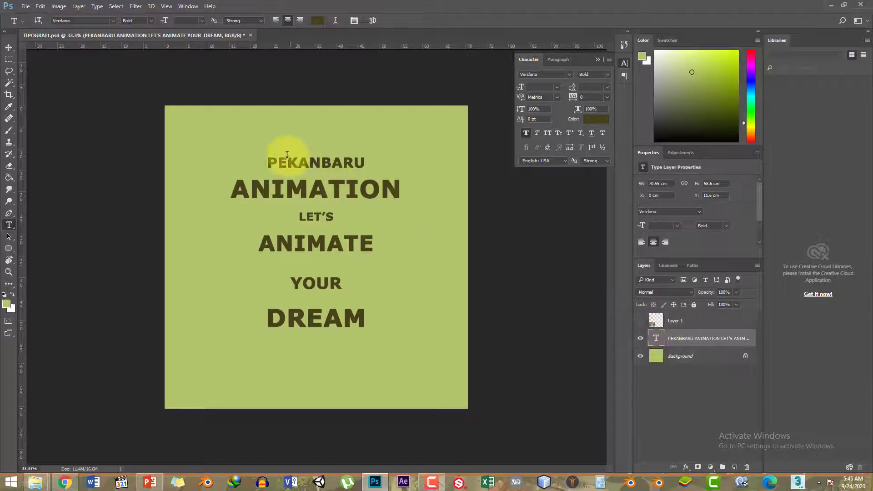
- Set the font size of the "PEKANBARU" line to 95 pt, commit the text and save the document
{"action": "left_click_drag", "start_coordinate": [267, 162], "coordinate": [368, 164]}
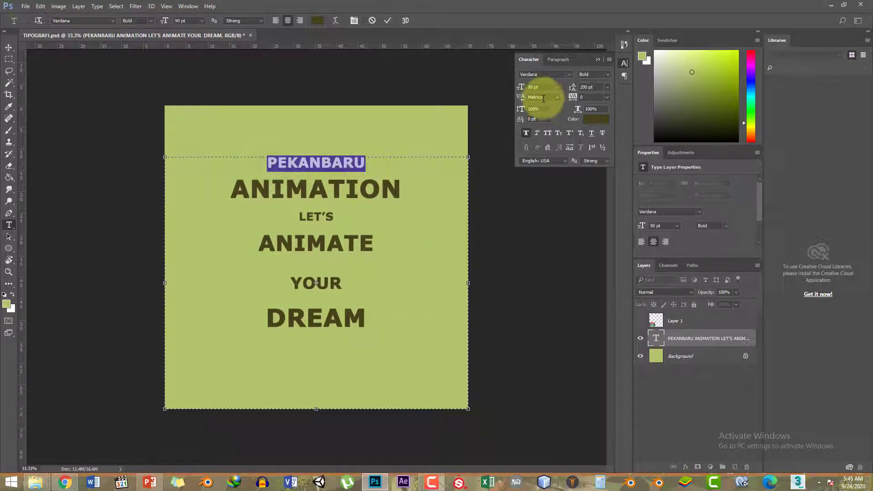
{"action": "left_click", "coordinate": [533, 87]}
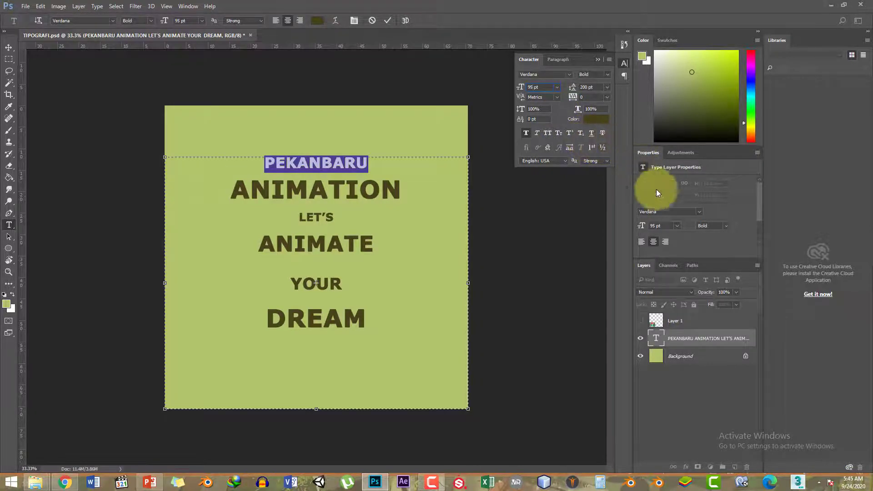
{"action": "left_click", "coordinate": [656, 336]}
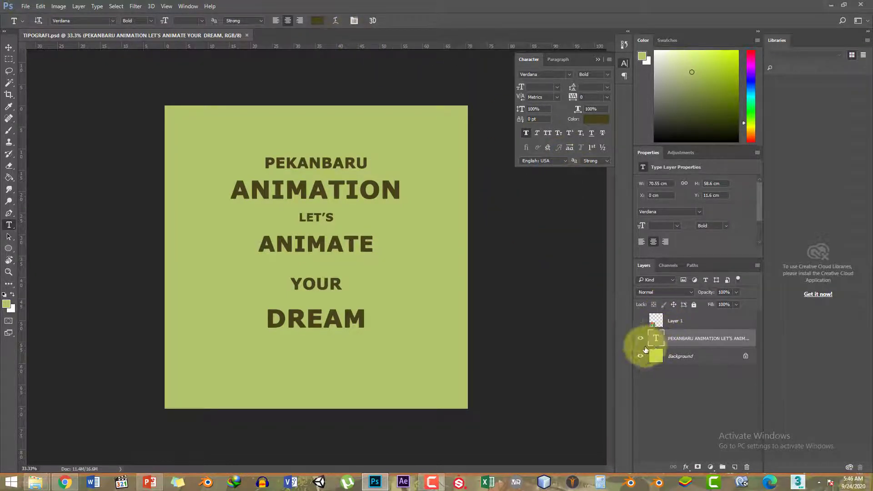
- Show the reference image layer, scale it up to about 212.5% and place it over the lower part of the canvas below "LET'S"
{"action": "left_click", "coordinate": [641, 319]}
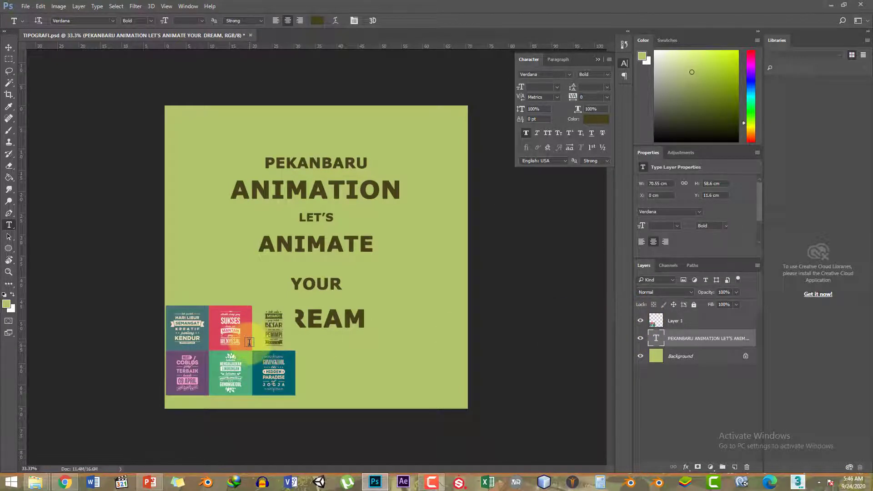
{"action": "key", "text": "ctrl+t"}
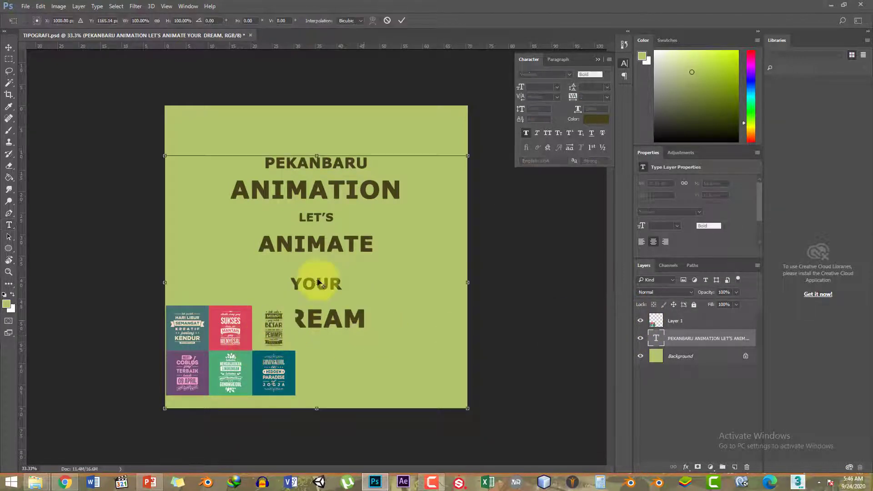
{"action": "key", "text": "Return"}
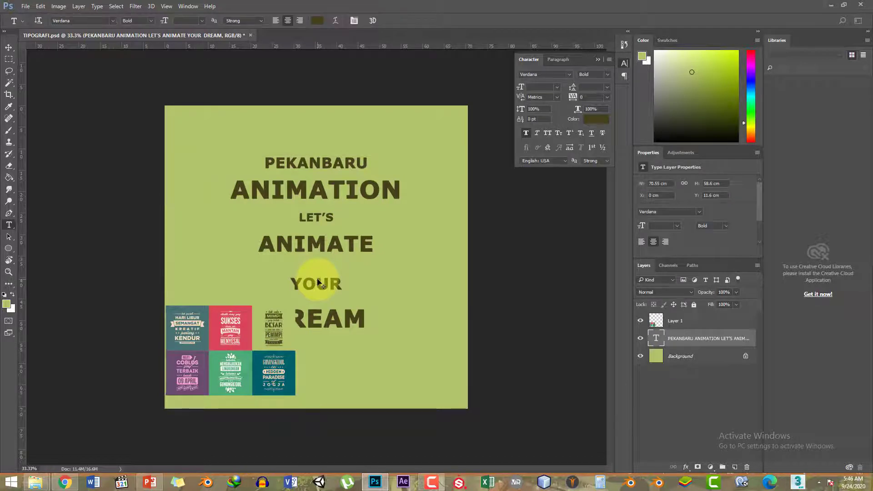
{"action": "left_click", "coordinate": [659, 320]}
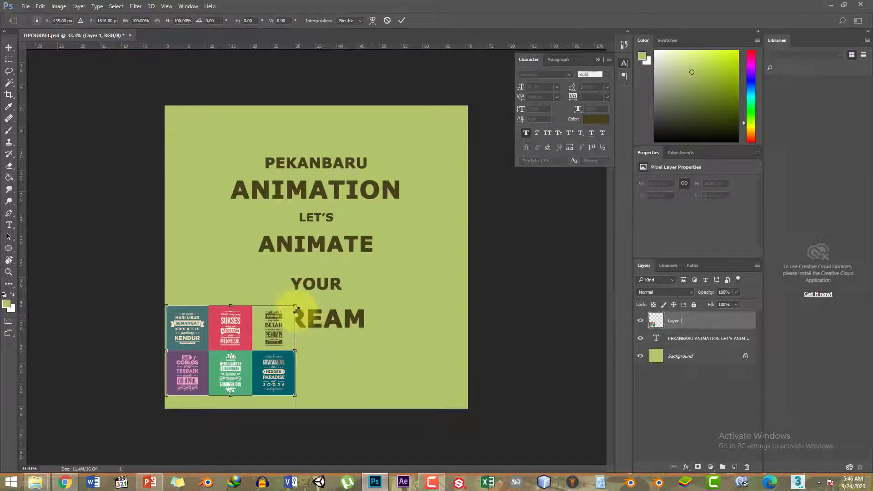
{"action": "key", "text": "ctrl+t"}
{"action": "left_click_drag", "start_coordinate": [296, 306], "coordinate": [439, 190]}
{"action": "left_click_drag", "start_coordinate": [386, 218], "coordinate": [389, 244]}
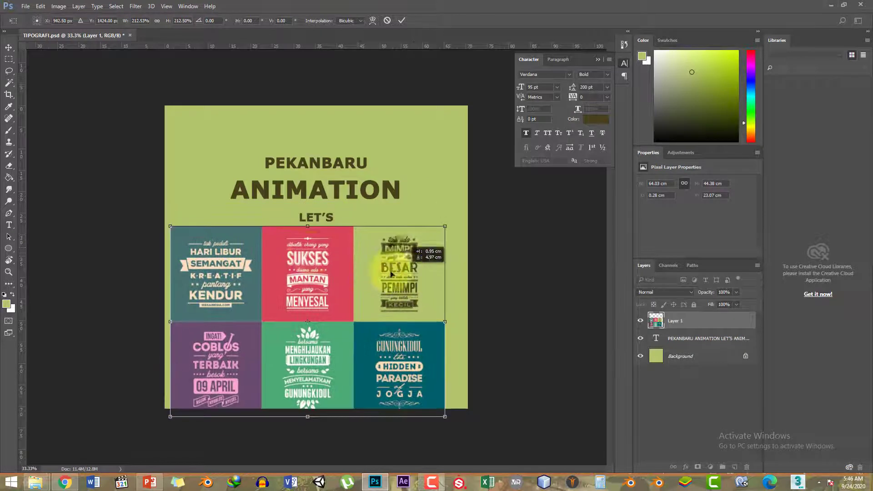
{"action": "key", "text": "Return"}
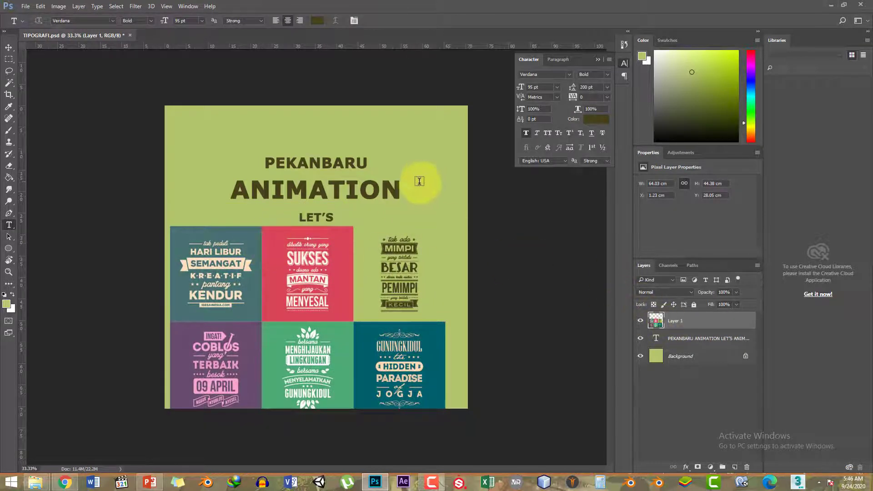
- Display the grid over the canvas and switch to the Rectangle tool
{"action": "left_click", "coordinate": [10, 249]}
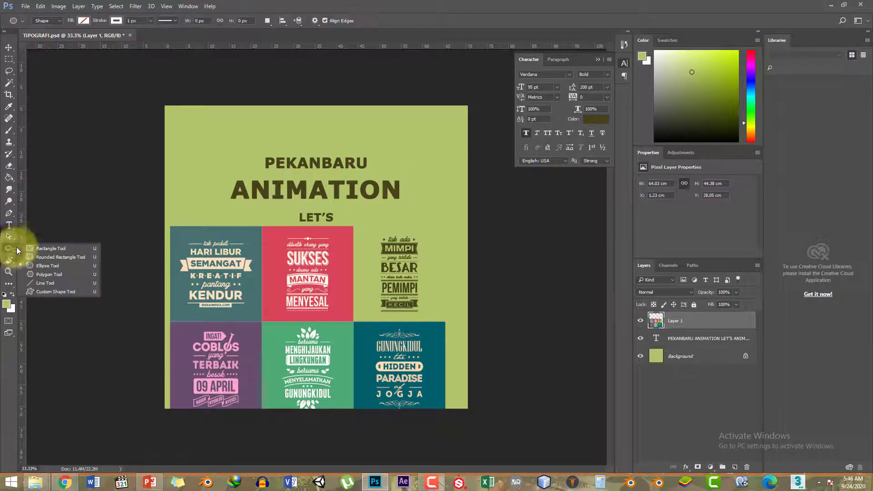
{"action": "left_click", "coordinate": [60, 282]}
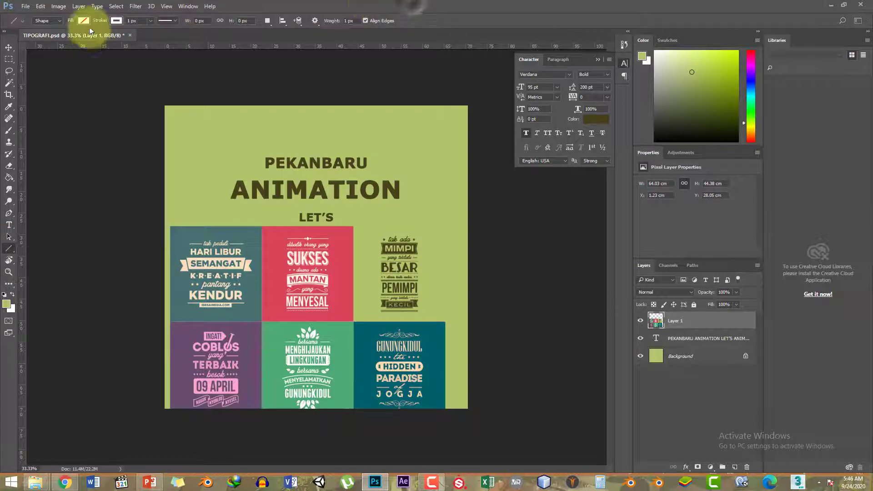
{"action": "left_click", "coordinate": [166, 6]}
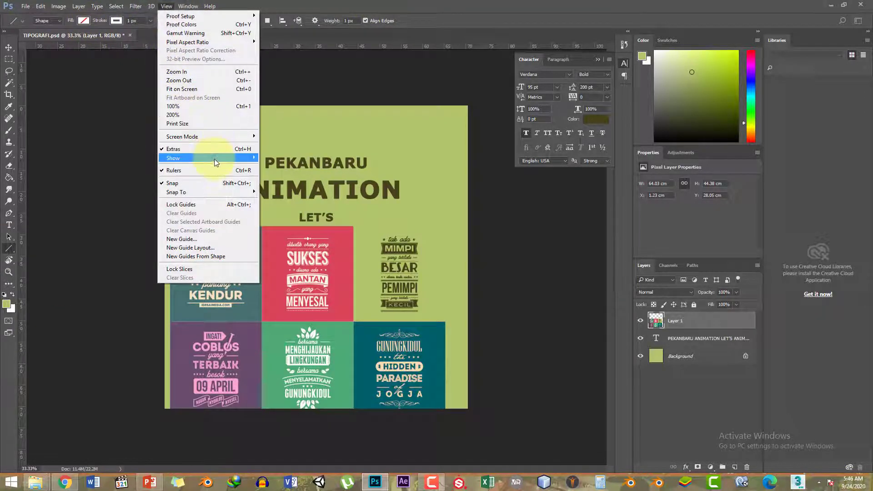
{"action": "mouse_move", "coordinate": [174, 157]}
{"action": "left_click", "coordinate": [102, 184]}
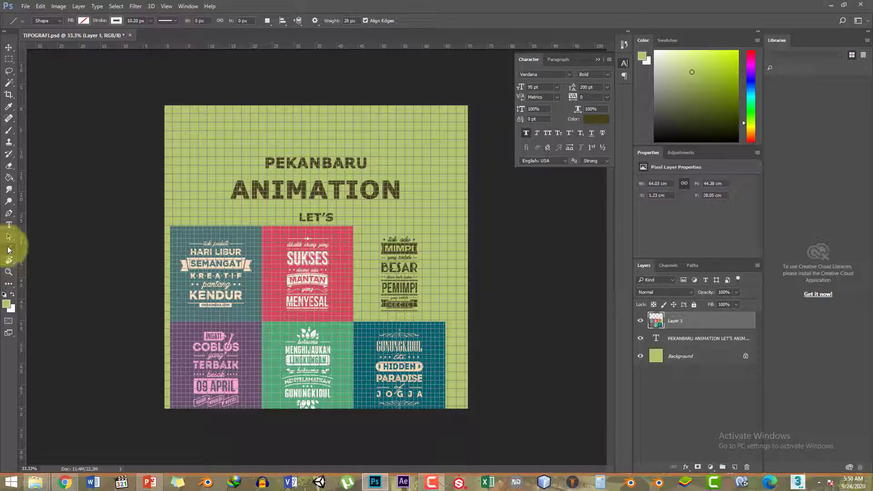
{"action": "right_click", "coordinate": [9, 250]}
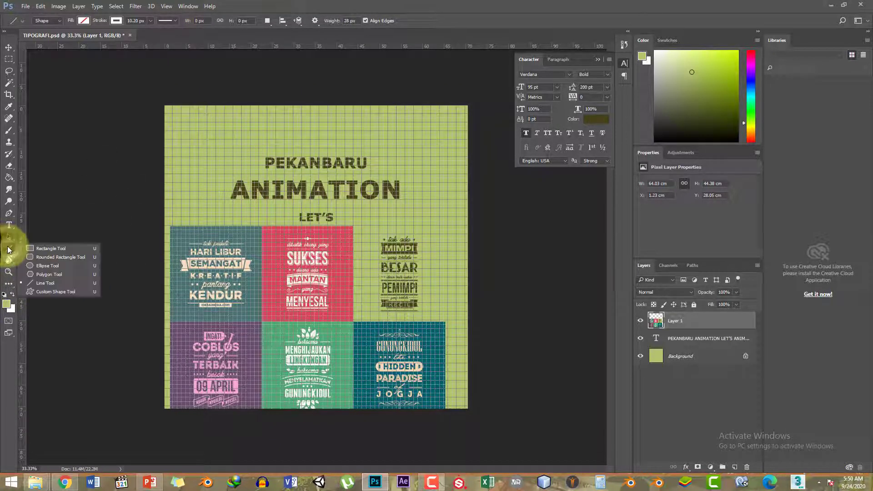
{"action": "left_click", "coordinate": [66, 248]}
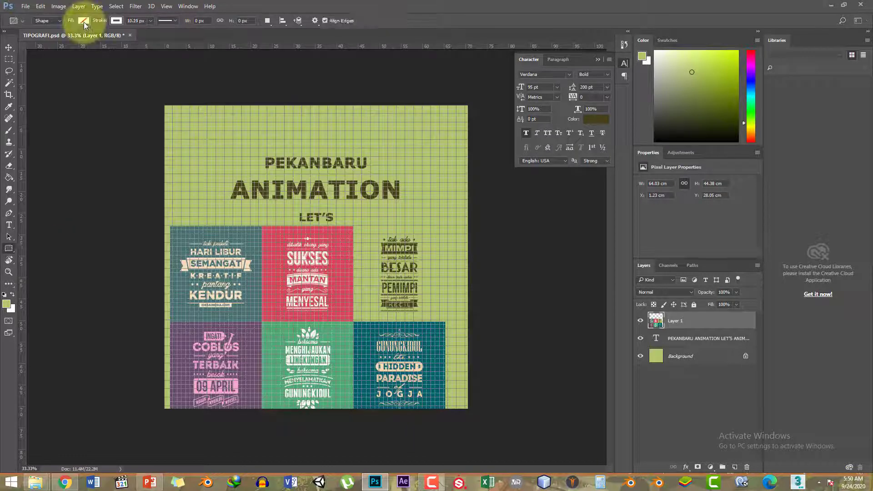
- Draw a rectangle about 426 x 242 px with green fill #b1c46b in the upper-left area of the poster
{"action": "left_click", "coordinate": [84, 20]}
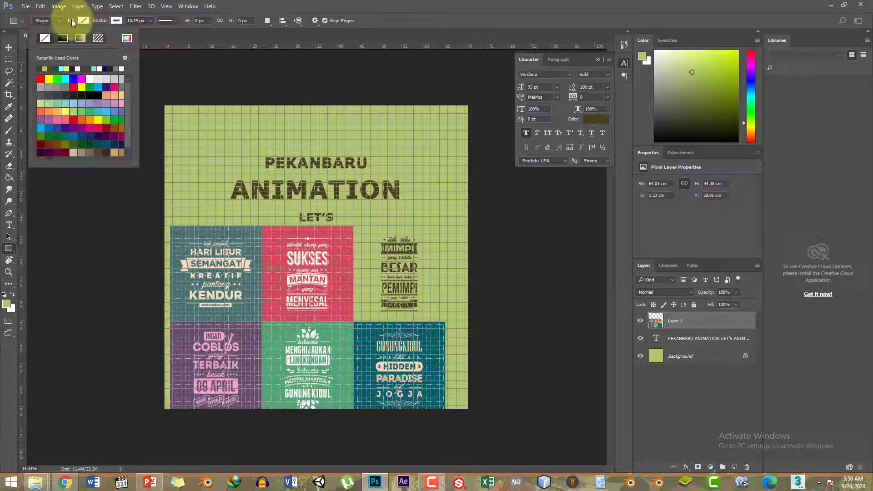
{"action": "left_click", "coordinate": [127, 39]}
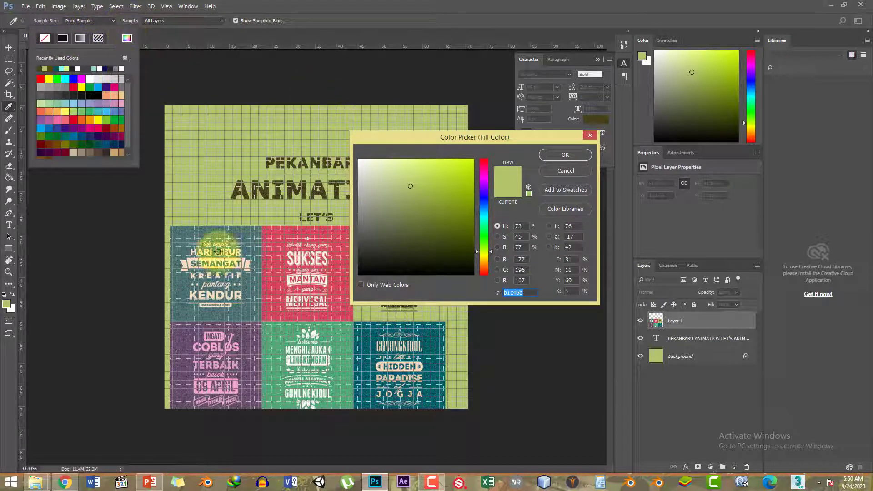
{"action": "left_click", "coordinate": [567, 155]}
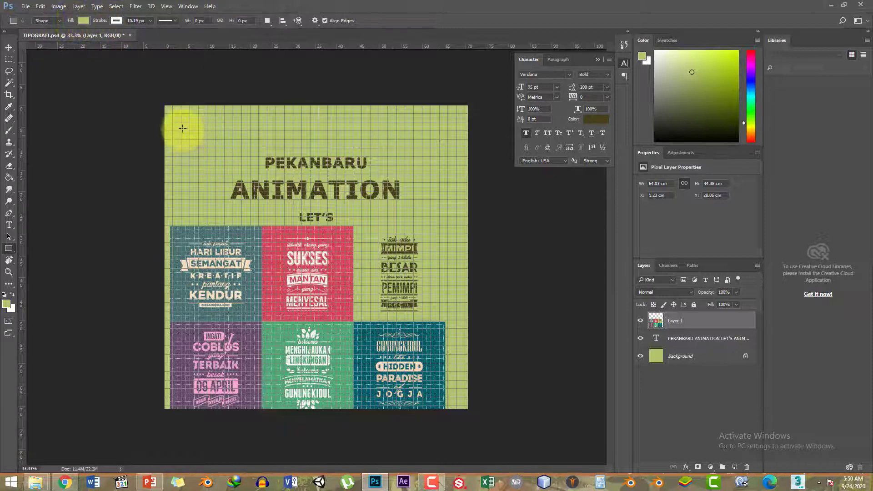
{"action": "left_click_drag", "start_coordinate": [181, 126], "coordinate": [247, 163]}
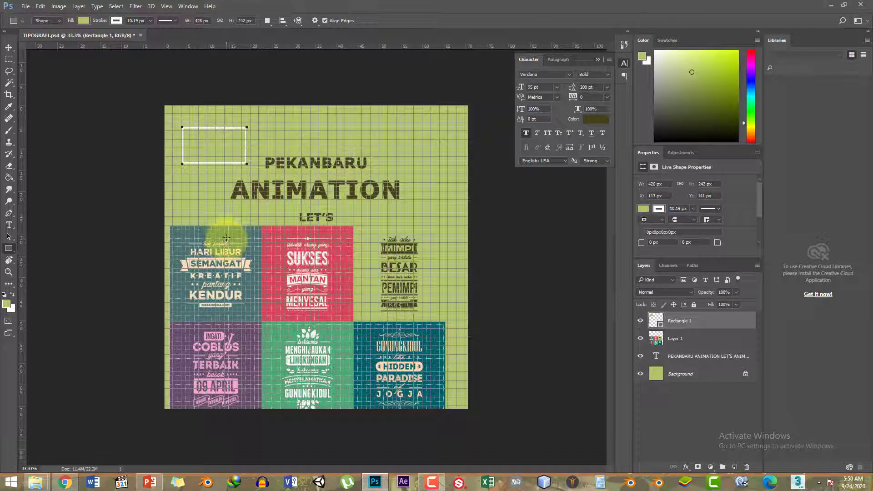
- Change the green rectangle's fill to light purple and remove the rectangle from the poster
{"action": "left_click", "coordinate": [83, 20]}
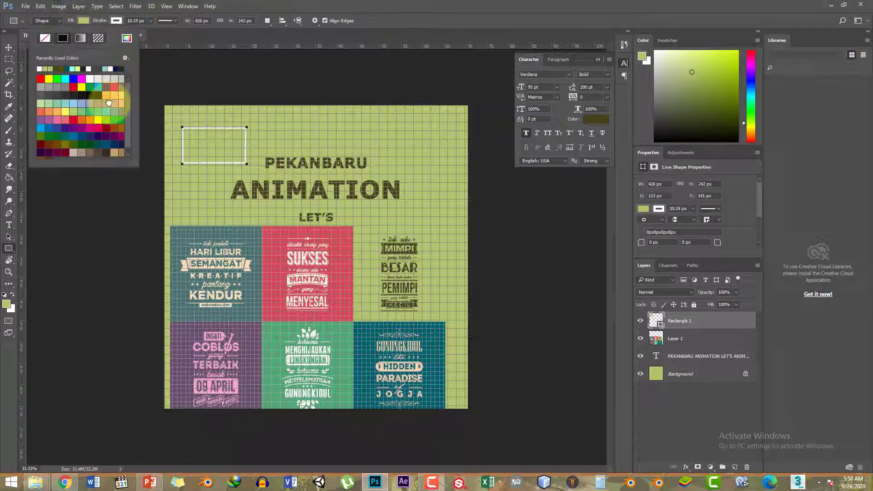
{"action": "left_click", "coordinate": [108, 102]}
{"action": "left_click", "coordinate": [443, 5]}
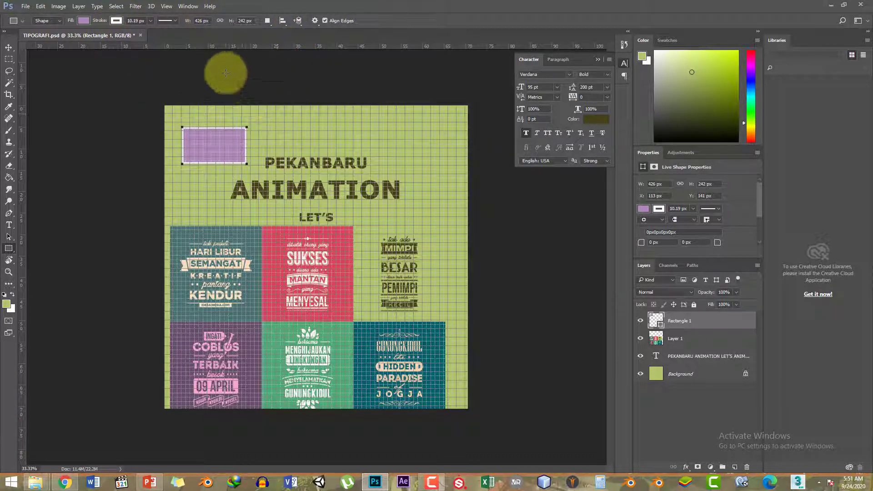
{"action": "key", "text": "Delete"}
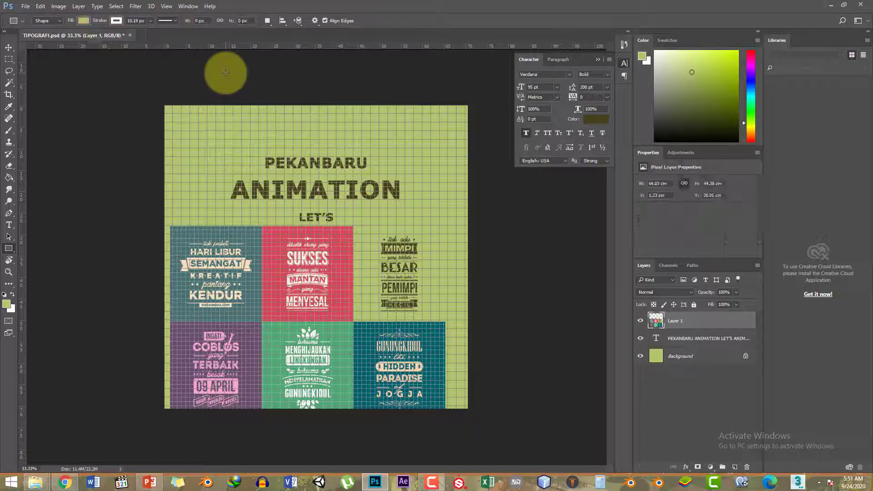
- Set the Rectangle tool's fill to the dark olive of the poster text and its stroke to none
{"action": "left_click", "coordinate": [84, 22]}
{"action": "left_click", "coordinate": [126, 38]}
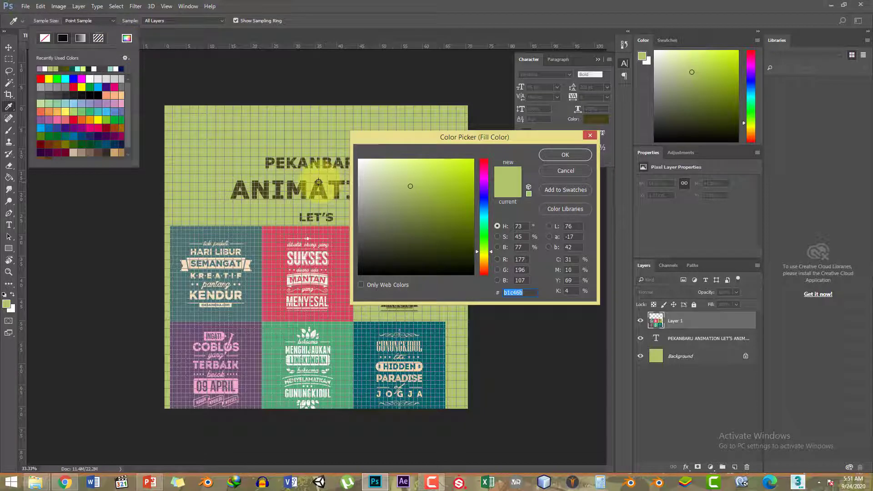
{"action": "left_click", "coordinate": [566, 153]}
{"action": "left_click", "coordinate": [115, 20]}
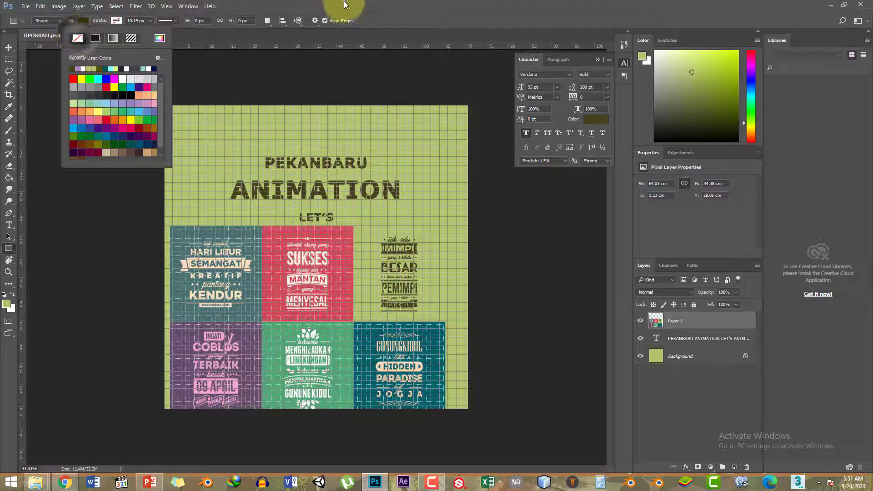
{"action": "left_click", "coordinate": [79, 39]}
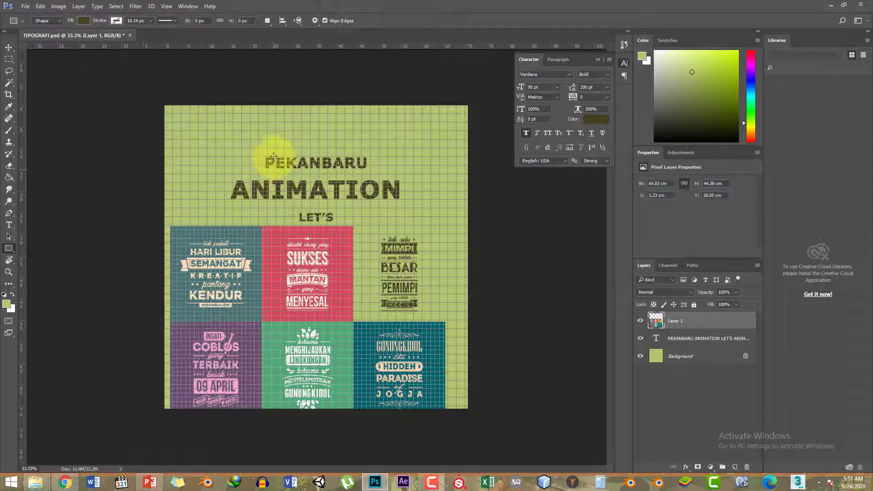
- Draw a thin horizontal bar about 1192 x 15 px above the "PEKANBARU" line, at about X 396 px, Y 226 px
{"action": "key", "text": "ctrl+plus"}
{"action": "key", "text": "ctrl+plus"}
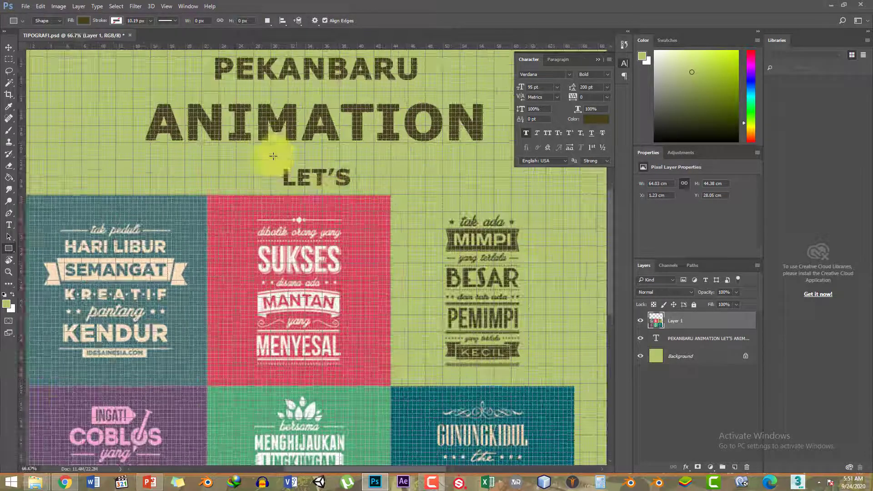
{"action": "scroll", "coordinate": [273, 156], "scroll_direction": "up", "scroll_amount": 3}
{"action": "scroll", "coordinate": [354, 168], "scroll_direction": "up", "scroll_amount": 2}
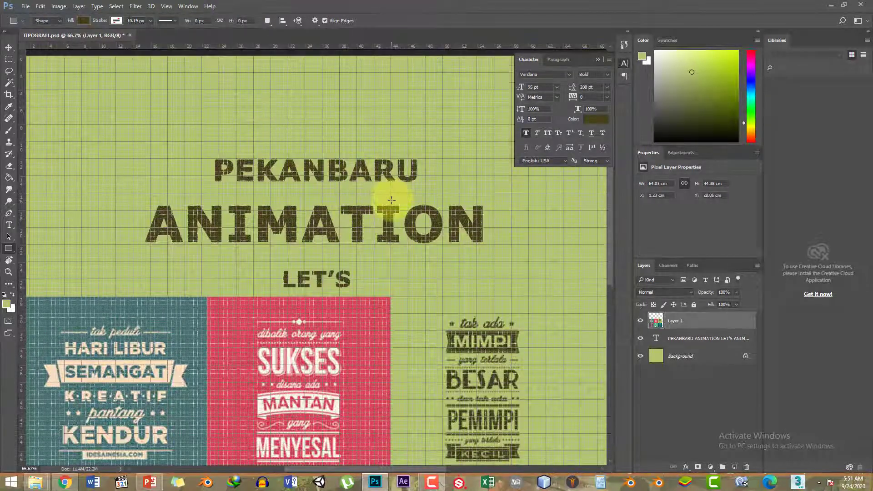
{"action": "scroll", "coordinate": [392, 207], "scroll_direction": "right", "scroll_amount": 2}
{"action": "scroll", "coordinate": [392, 207], "scroll_direction": "right", "scroll_amount": 2}
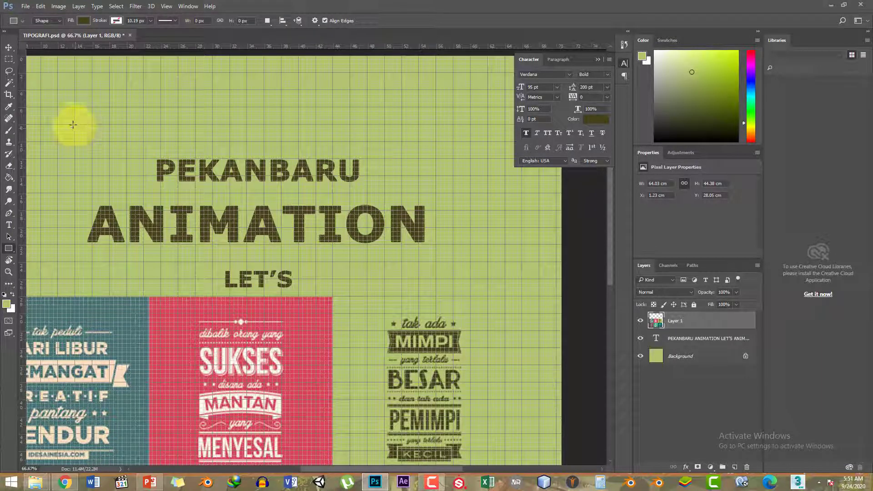
{"action": "left_click_drag", "start_coordinate": [75, 124], "coordinate": [423, 132]}
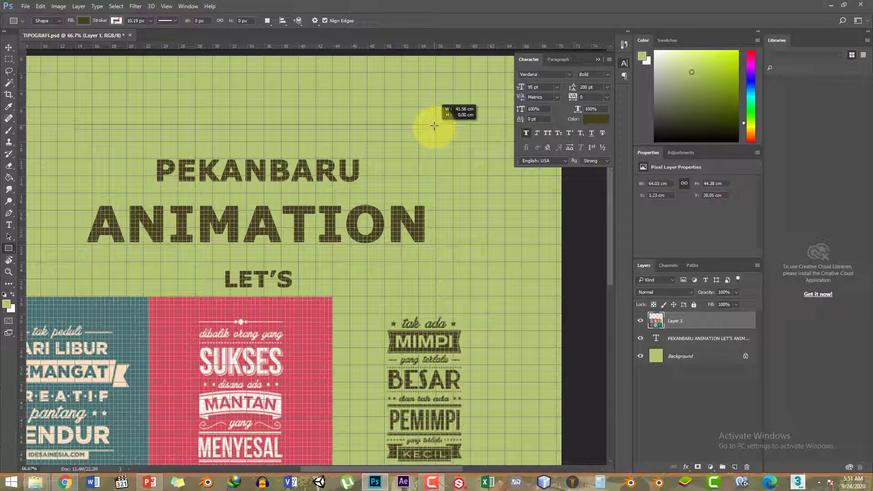
{"action": "left_click_drag", "start_coordinate": [435, 128], "coordinate": [437, 127]}
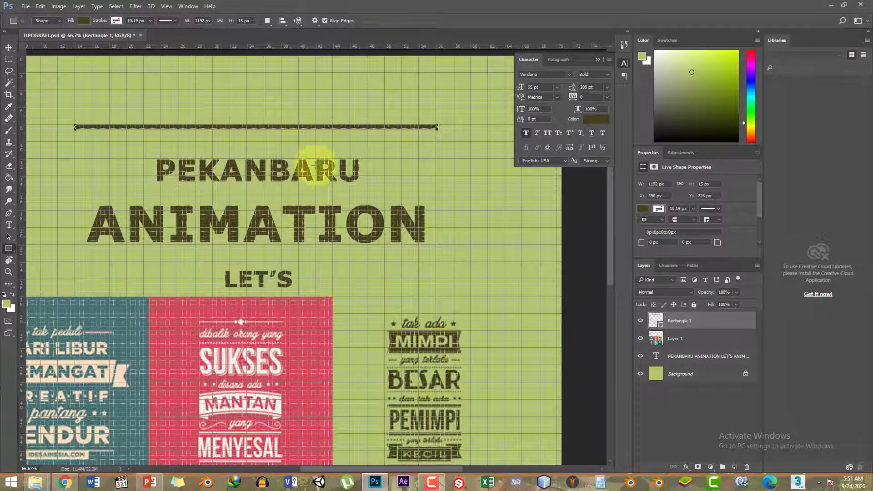
{"action": "scroll", "coordinate": [141, 127], "scroll_direction": "down", "scroll_amount": 1}
{"action": "scroll", "coordinate": [140, 129], "scroll_direction": "up", "scroll_amount": 3}
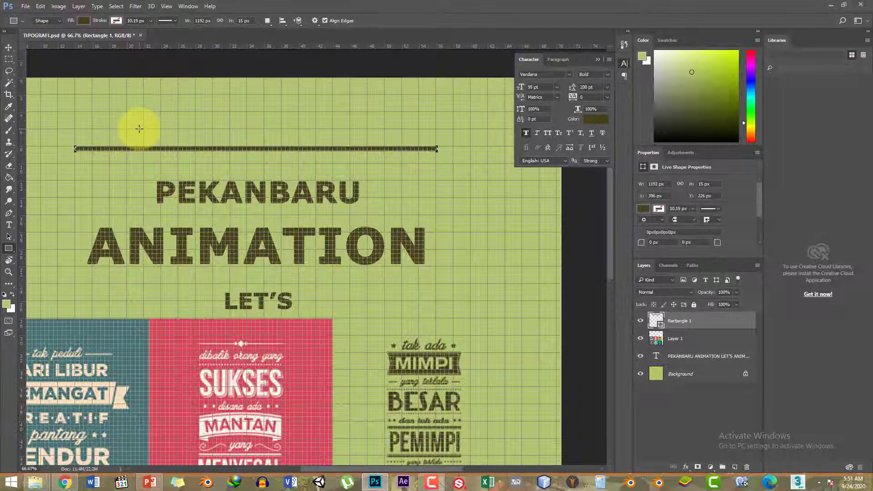
- Nudge the horizontal bar above "PEKANBARU" to about X 394 px, Y 224 px
{"action": "scroll", "coordinate": [139, 131], "scroll_direction": "left", "scroll_amount": 1}
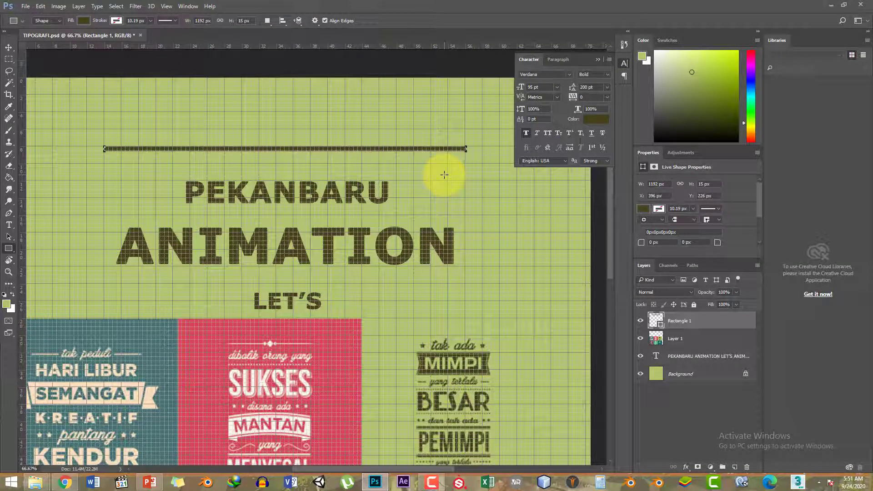
{"action": "key", "text": "v"}
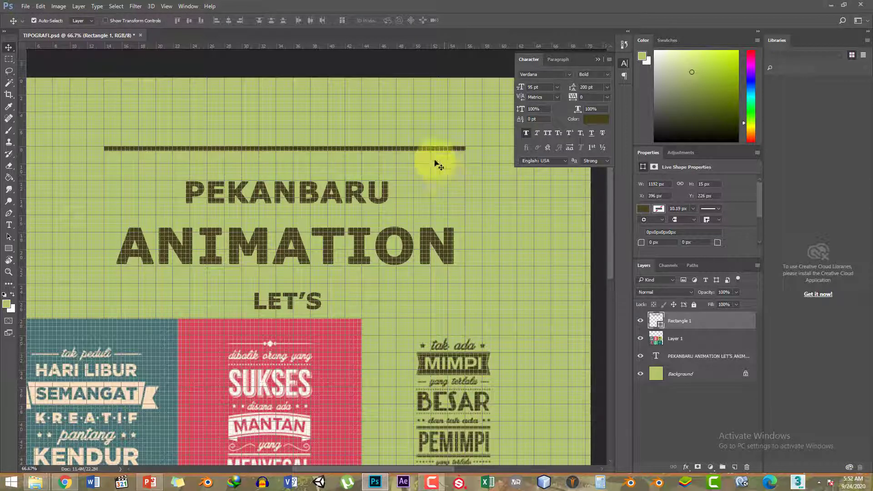
{"action": "left_click", "coordinate": [28, 48]}
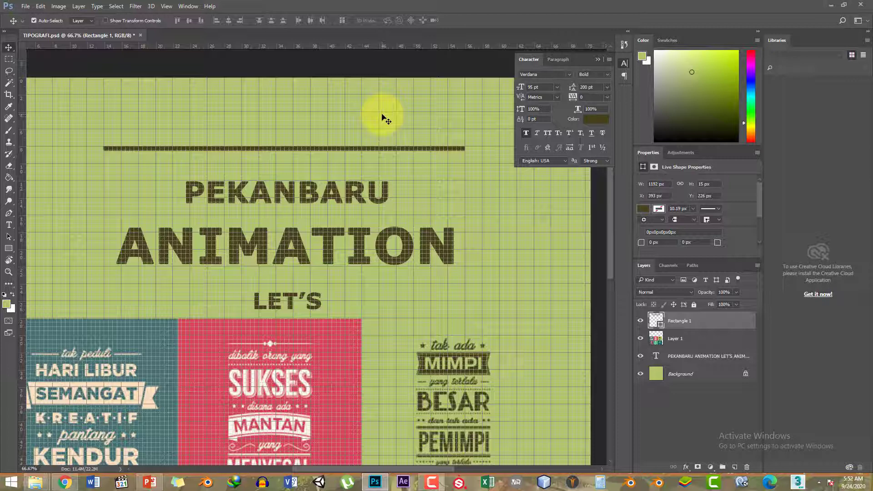
{"action": "key", "text": "Up"}
{"action": "key", "text": "Up"}
{"action": "key", "text": "Up"}
{"action": "key", "text": "Up"}
{"action": "key", "text": "Up"}
{"action": "key", "text": "Up"}
{"action": "key", "text": "Up"}
{"action": "key", "text": "Up"}
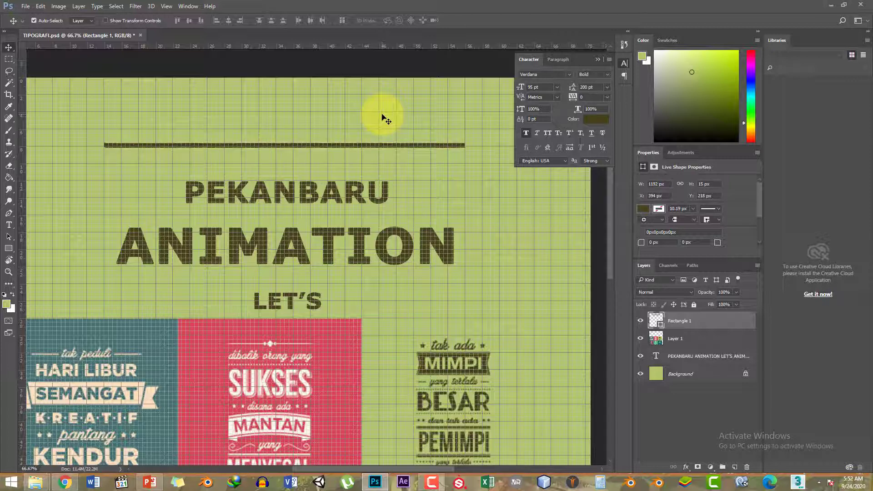
{"action": "key", "text": "Down"}
{"action": "key", "text": "Down"}
{"action": "key", "text": "Down"}
{"action": "key", "text": "Down"}
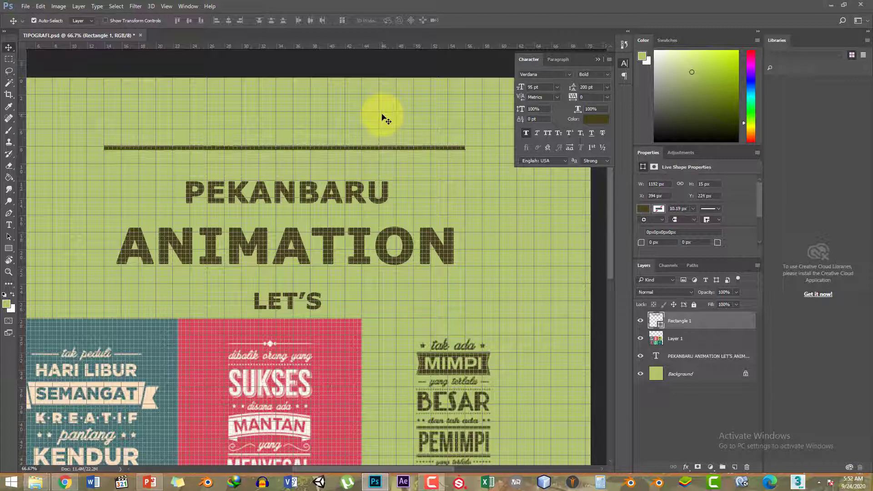
{"action": "key", "text": "ctrl"}
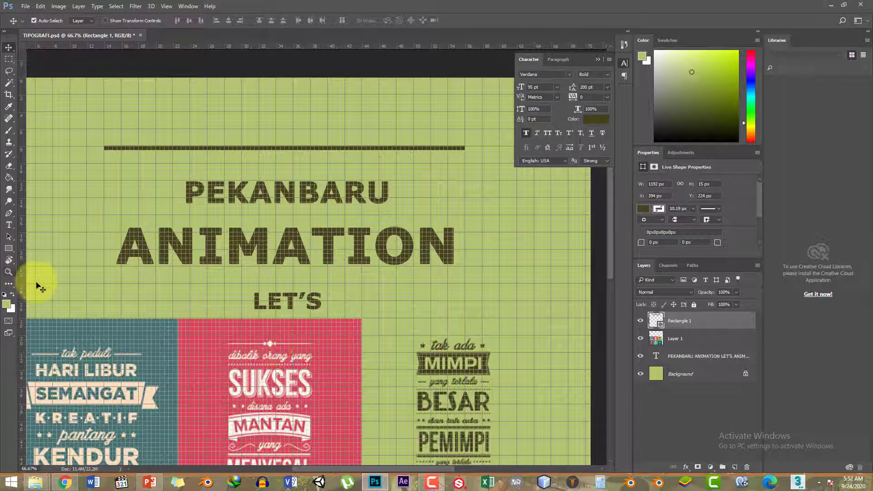
- Add a new layer and draw a dark olive 113 x 113 px square above the bar at about X 907 px, Y 57 px
{"action": "left_click", "coordinate": [8, 249]}
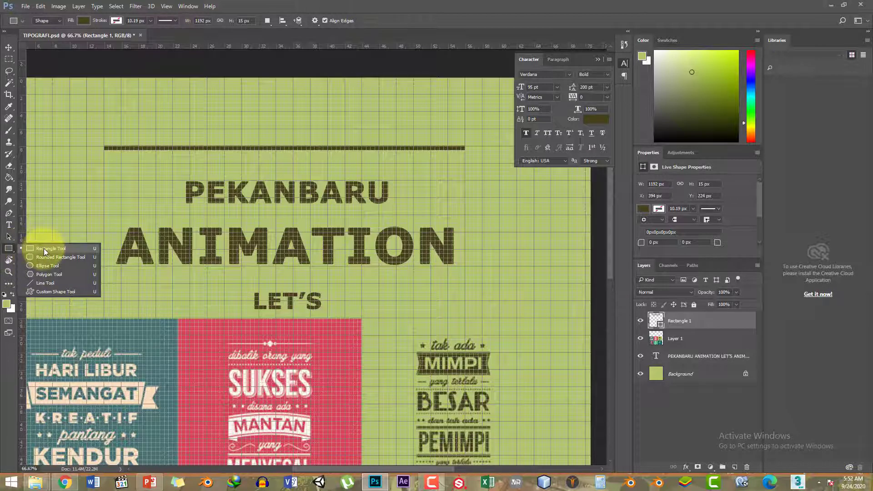
{"action": "left_click", "coordinate": [43, 248]}
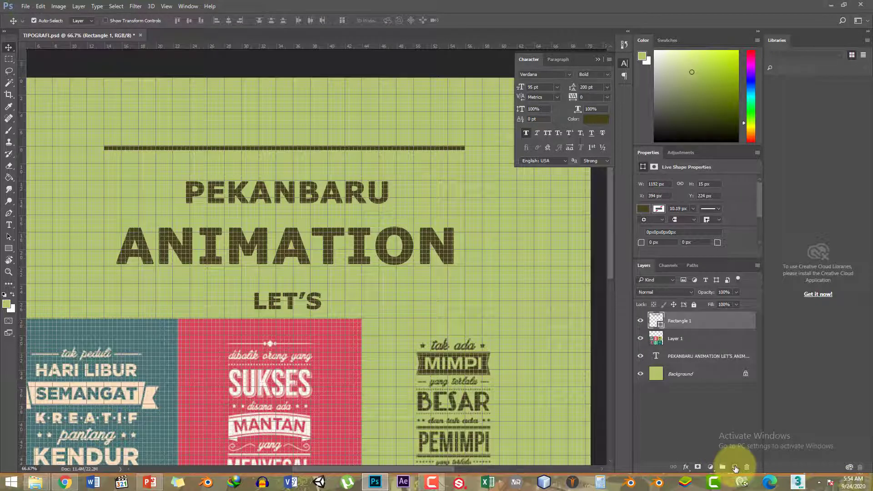
{"action": "left_click", "coordinate": [735, 465]}
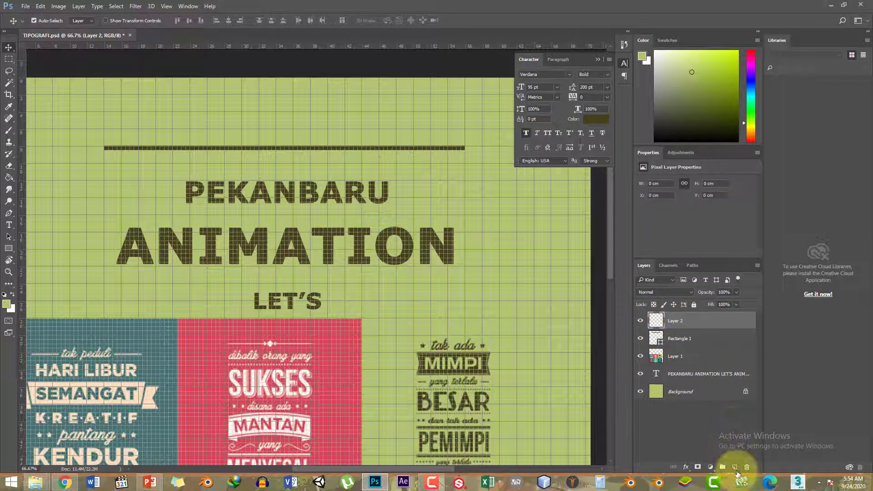
{"action": "left_click", "coordinate": [8, 250]}
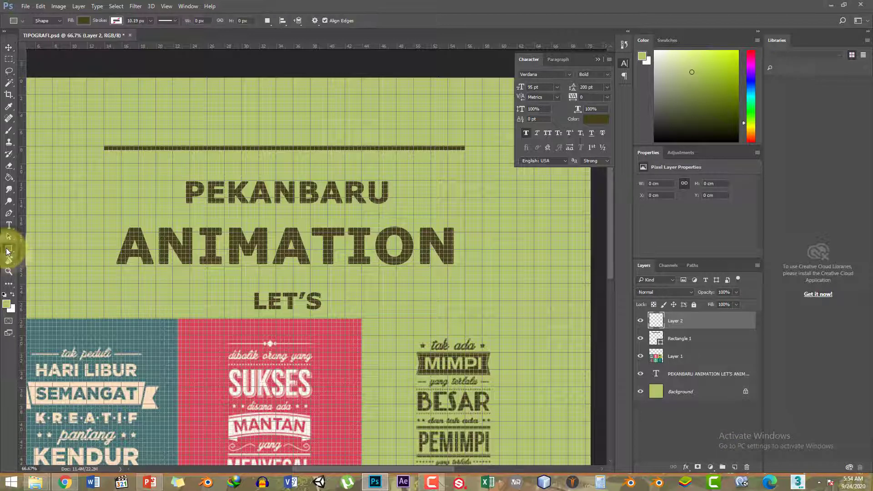
{"action": "right_click", "coordinate": [7, 253]}
{"action": "left_click", "coordinate": [46, 249]}
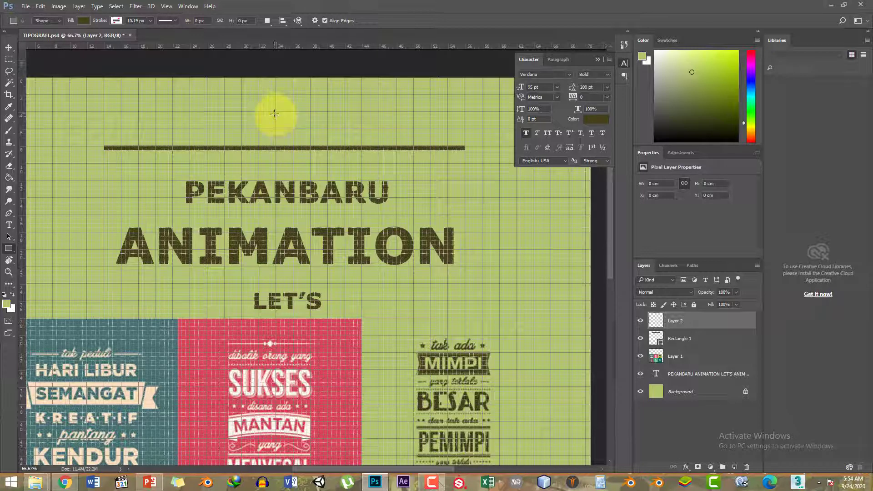
{"action": "left_click_drag", "start_coordinate": [276, 111], "coordinate": [312, 139]}
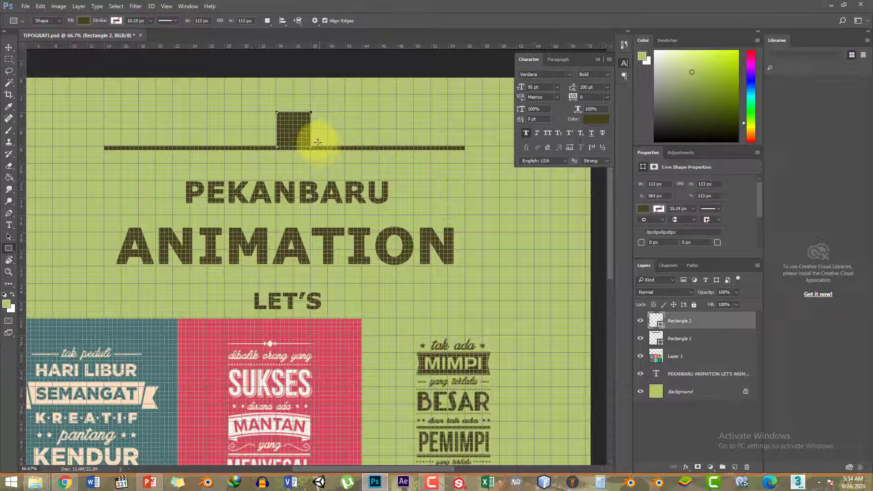
{"action": "key", "text": "ctrl+z"}
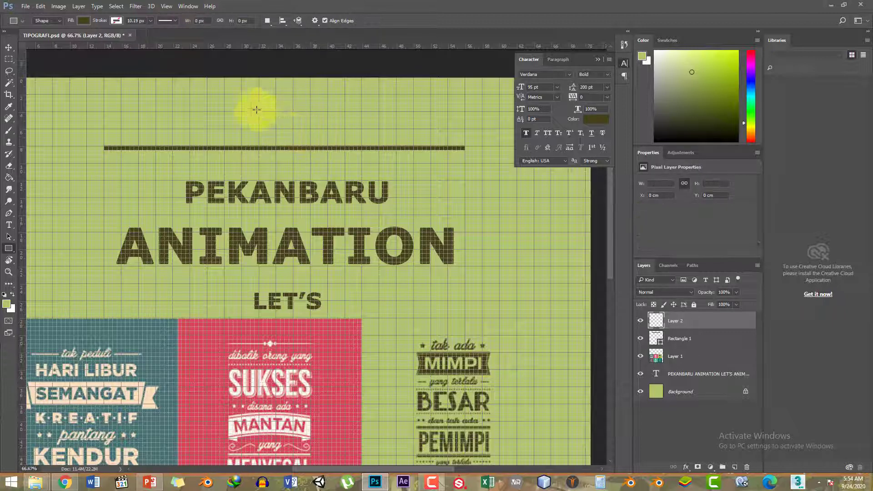
{"action": "key", "text": "ctrl+plus"}
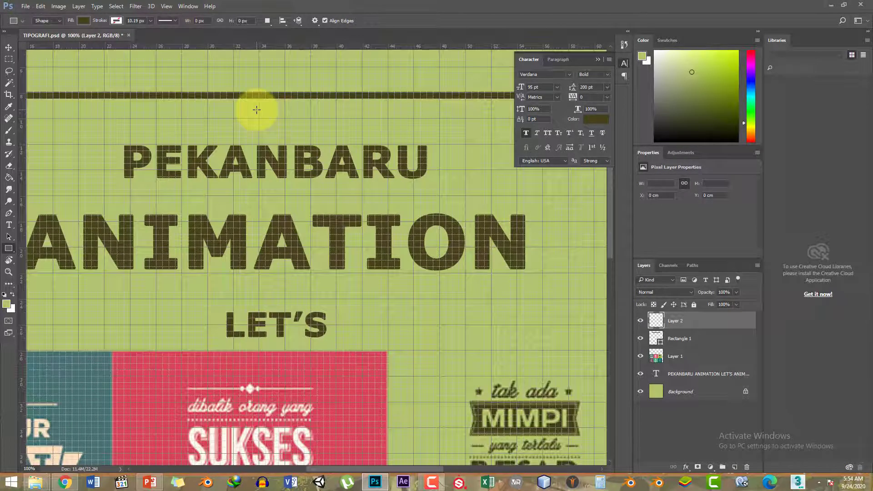
{"action": "scroll", "coordinate": [256, 109], "scroll_direction": "up", "scroll_amount": 5}
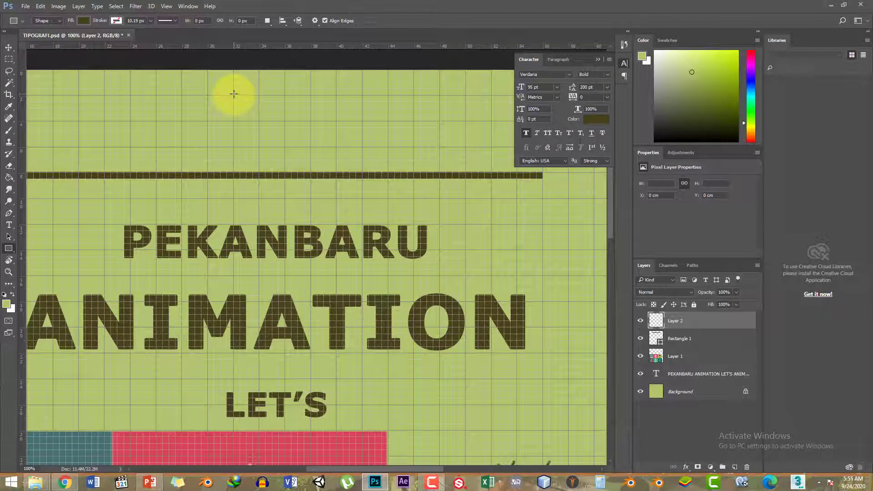
{"action": "left_click_drag", "start_coordinate": [233, 95], "coordinate": [291, 144]}
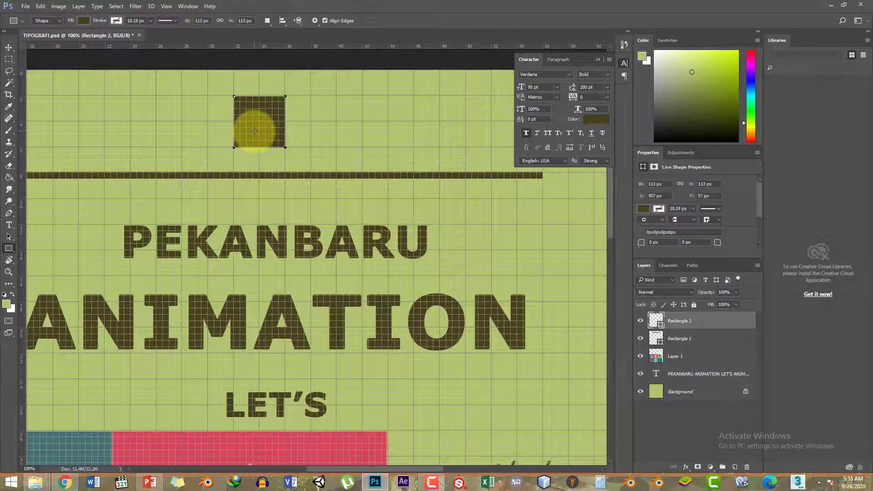
{"action": "key", "text": "ctrl+plus"}
{"action": "key", "text": "ctrl+plus"}
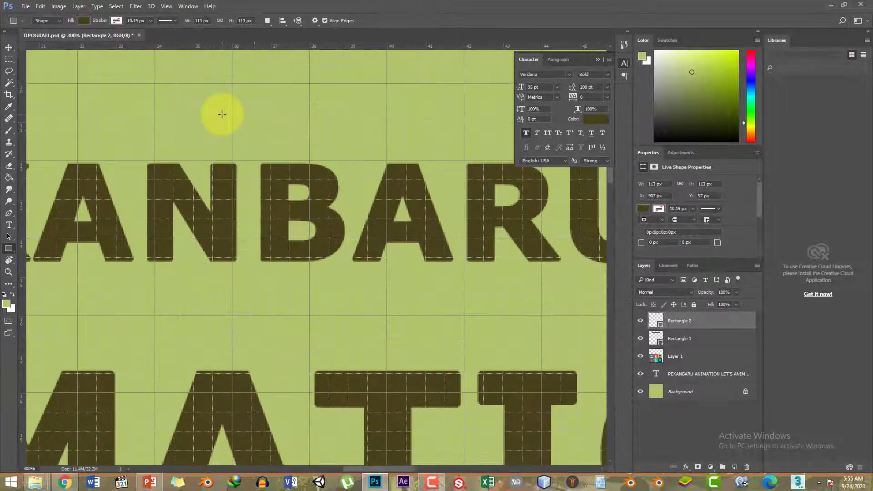
{"action": "scroll", "coordinate": [206, 112], "scroll_direction": "up", "scroll_amount": 2}
{"action": "scroll", "coordinate": [206, 112], "scroll_direction": "up", "scroll_amount": 5}
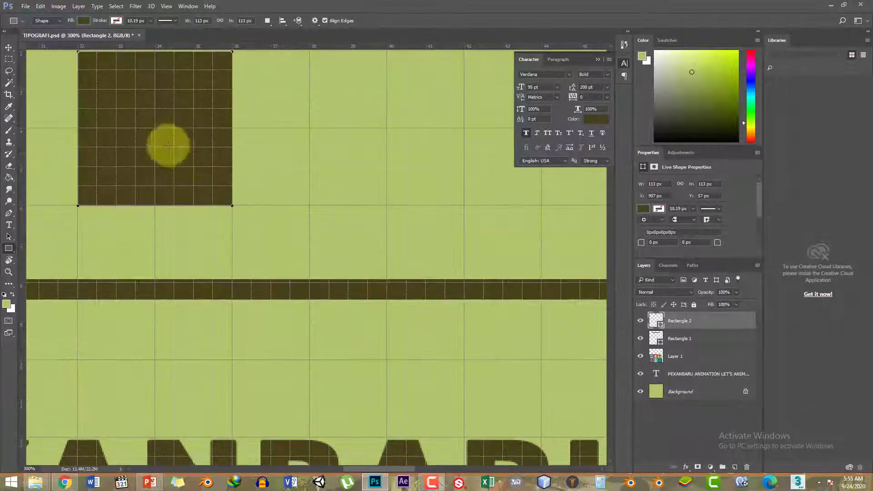
{"action": "scroll", "coordinate": [163, 183], "scroll_direction": "left", "scroll_amount": 2}
{"action": "key", "text": "ctrl+t"}
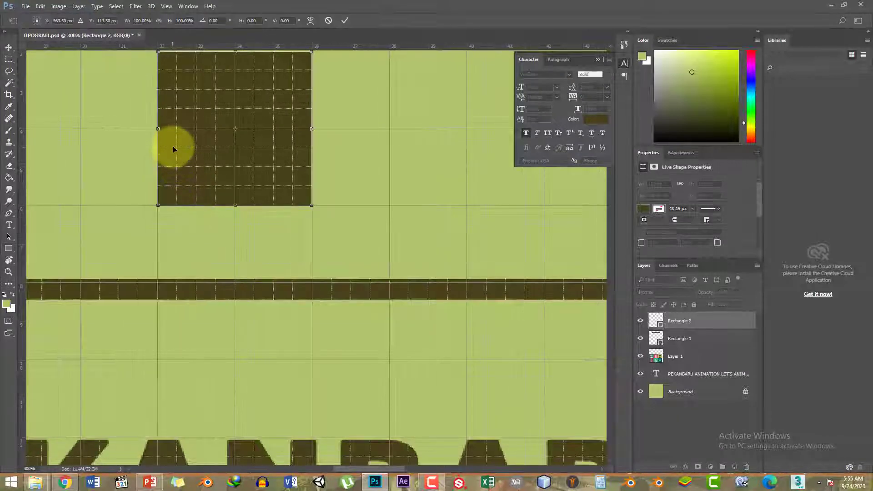
{"action": "left_click_drag", "start_coordinate": [156, 128], "coordinate": [156, 130]}
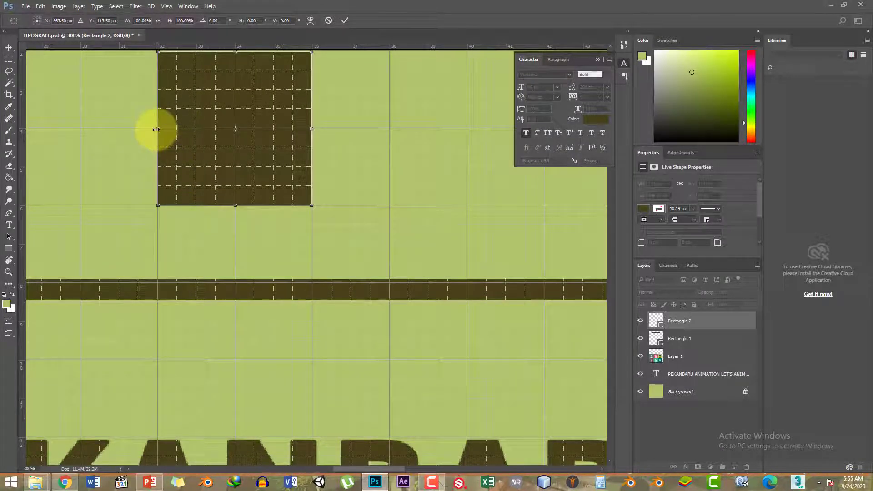
{"action": "key", "text": "Return"}
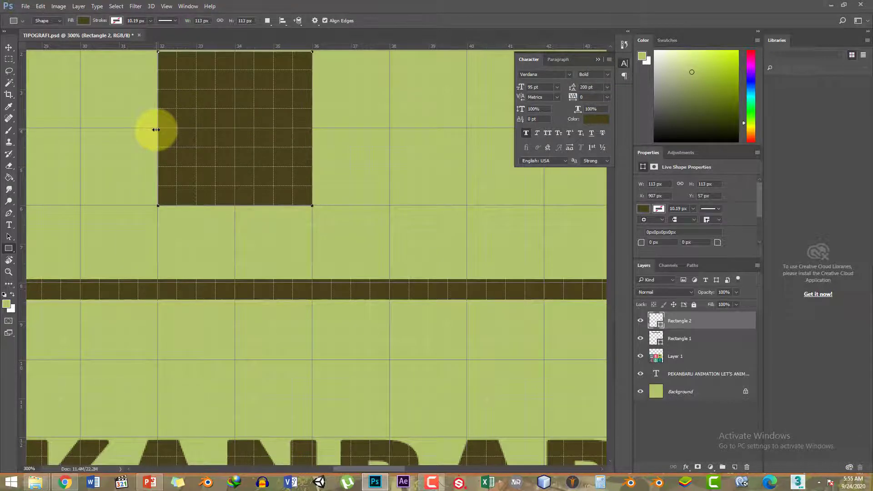
{"action": "key", "text": "ctrl+minus"}
{"action": "key", "text": "ctrl+minus"}
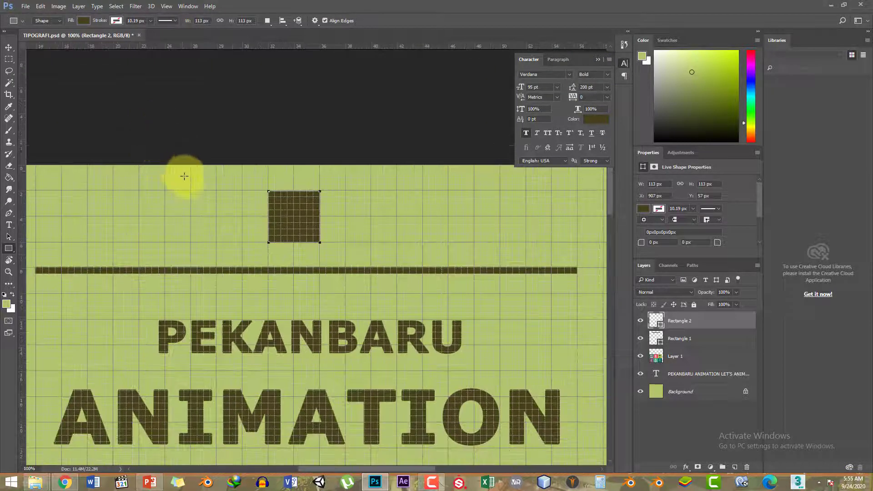
- Rotate the square 45° into a diamond, accepting its conversion from a live shape to a regular path
{"action": "scroll", "coordinate": [184, 176], "scroll_direction": "down", "scroll_amount": 2}
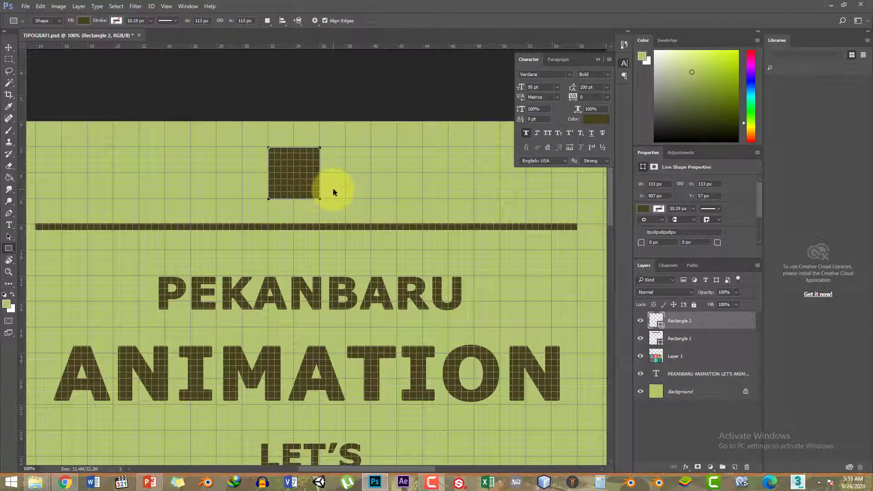
{"action": "key", "text": "ctrl+t"}
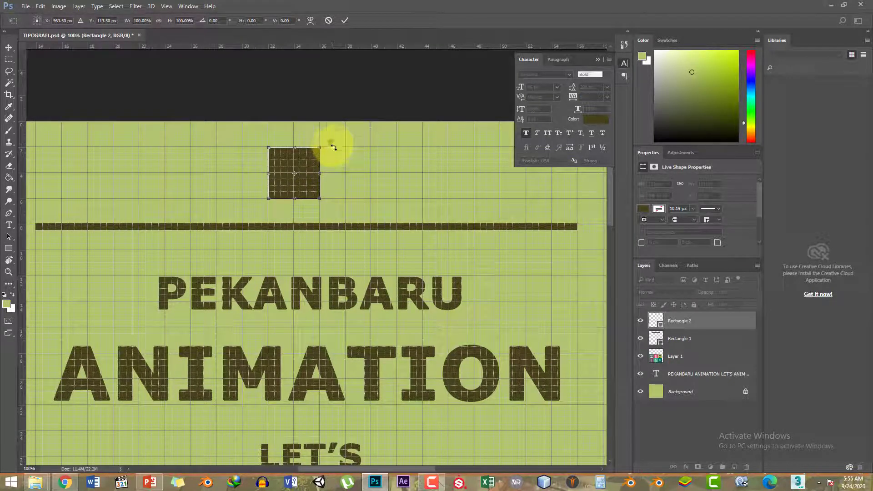
{"action": "mouse_move", "coordinate": [333, 147]}
{"action": "left_mouse_down"}
{"action": "mouse_move", "coordinate": [344, 183]}
{"action": "mouse_move", "coordinate": [341, 142]}
{"action": "mouse_move", "coordinate": [331, 142]}
{"action": "left_mouse_up"}
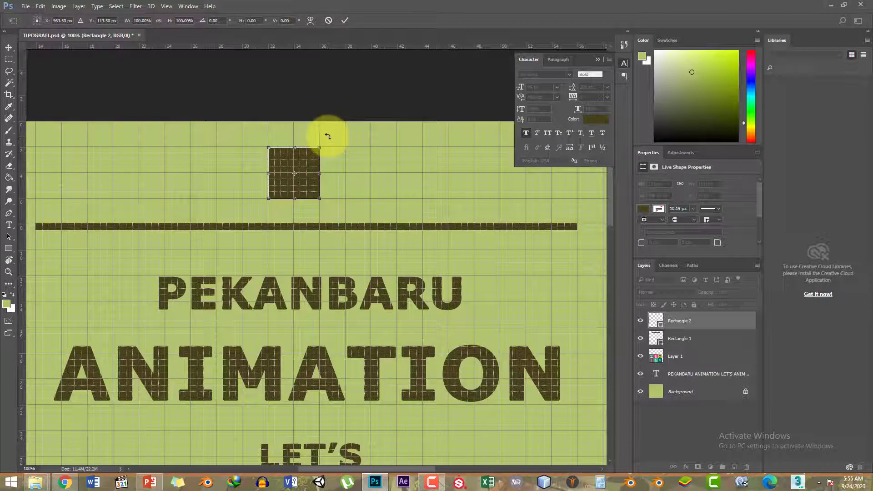
{"action": "left_click", "coordinate": [328, 136]}
{"action": "left_click_drag", "start_coordinate": [328, 137], "coordinate": [348, 172]}
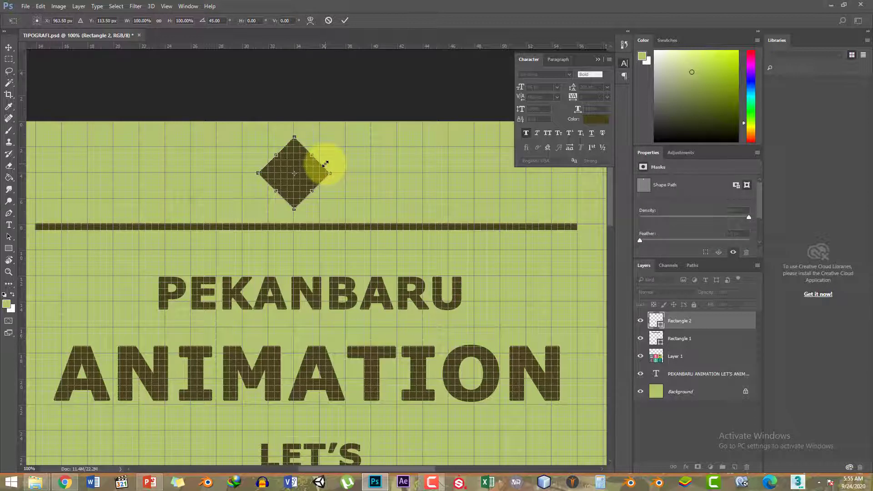
{"action": "key", "text": "Return"}
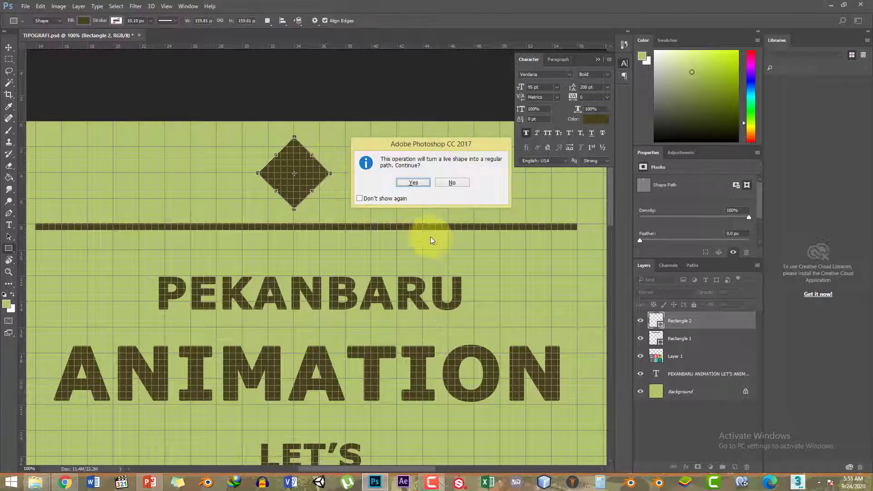
{"action": "left_click", "coordinate": [406, 186]}
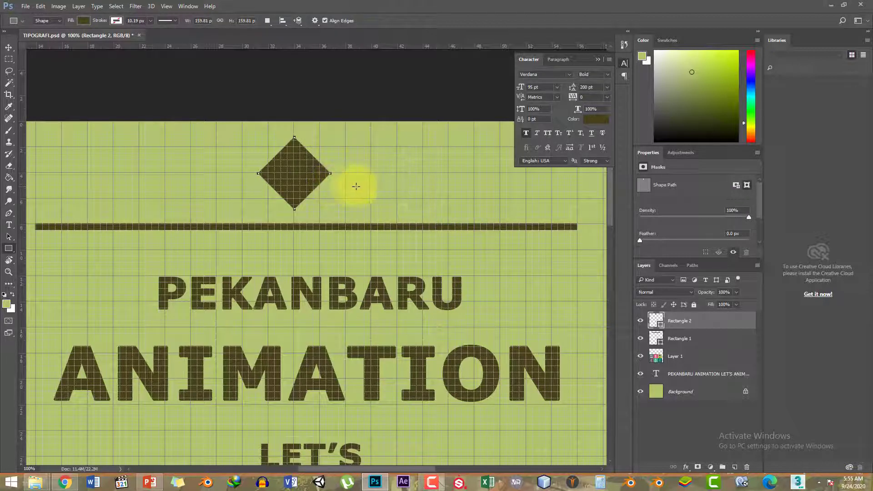
- Move the diamond down onto the horizontal bar, vertically centred on it, with its centre at about X 964 px, Y 232 px
{"action": "key", "text": "v"}
{"action": "left_click_drag", "start_coordinate": [310, 167], "coordinate": [317, 219]}
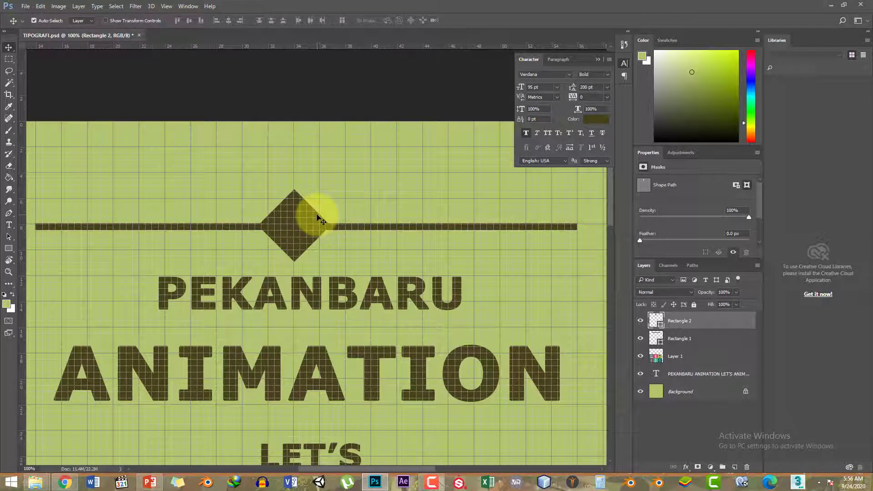
{"action": "key", "text": "ctrl+t"}
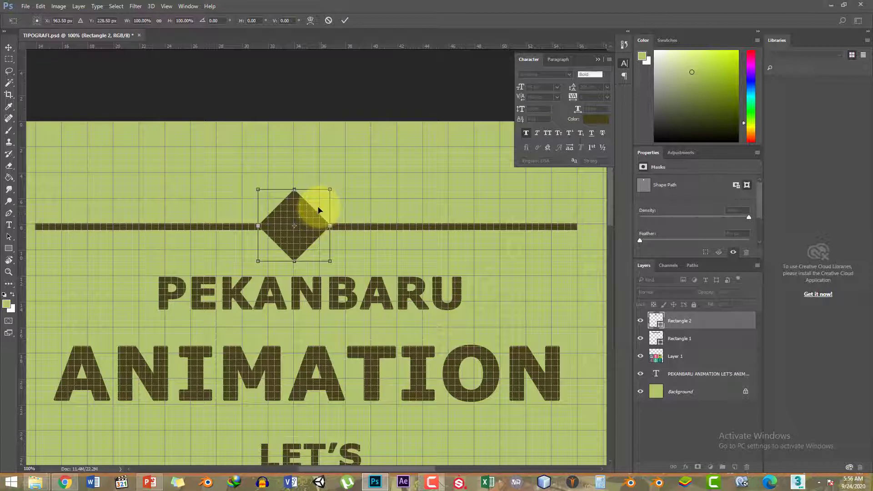
{"action": "key", "text": "ctrl+plus"}
{"action": "key", "text": "ctrl+plus"}
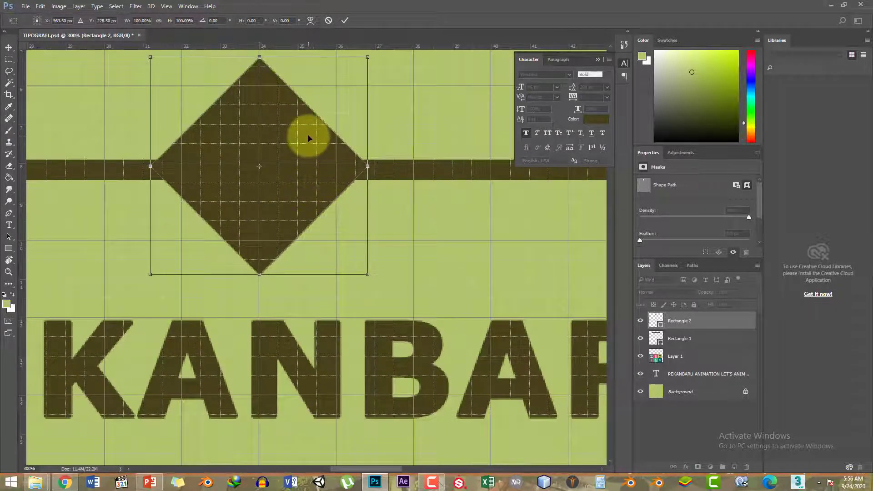
{"action": "left_click_drag", "start_coordinate": [308, 137], "coordinate": [309, 144]}
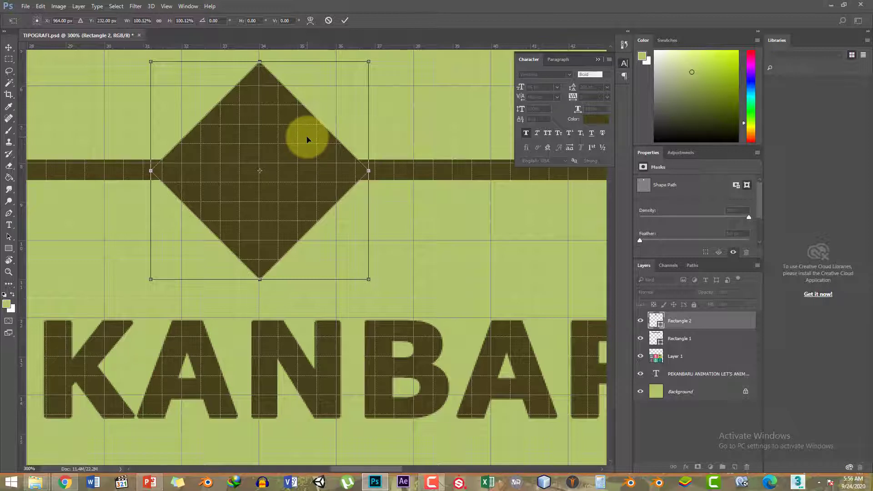
{"action": "key", "text": "Return"}
{"action": "key", "text": "ctrl+minus"}
{"action": "key", "text": "ctrl+minus"}
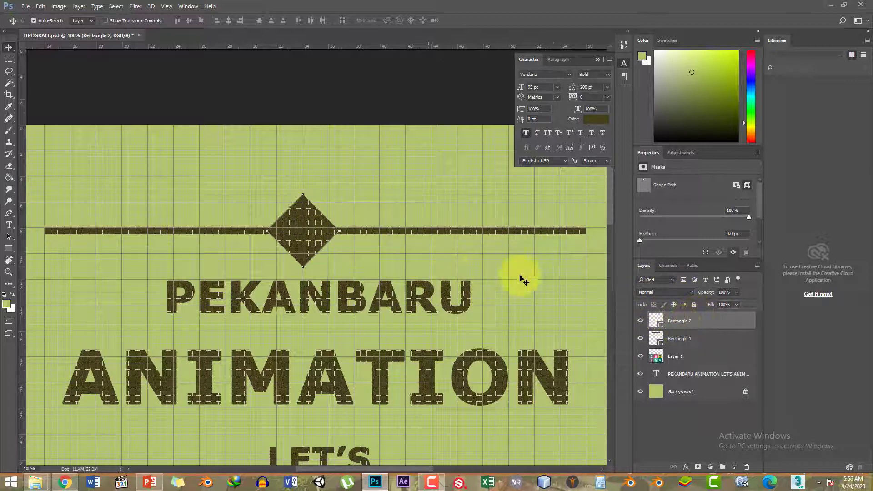
- Duplicate the diamond layer within TIPOGRAFI.psd and start a Free Transform on the copy
{"action": "left_click", "coordinate": [641, 321]}
{"action": "left_click", "coordinate": [640, 321]}
{"action": "left_click", "coordinate": [640, 321]}
{"action": "left_click", "coordinate": [640, 321]}
{"action": "right_click", "coordinate": [707, 321]}
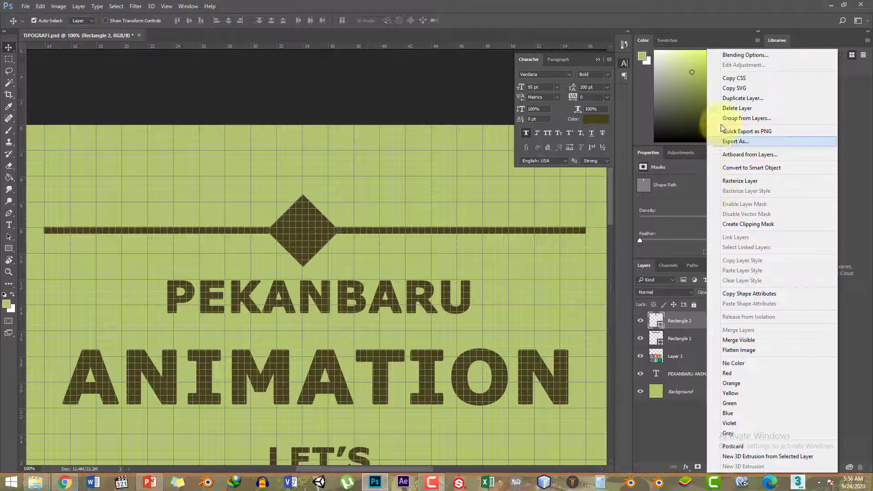
{"action": "left_click", "coordinate": [749, 98]}
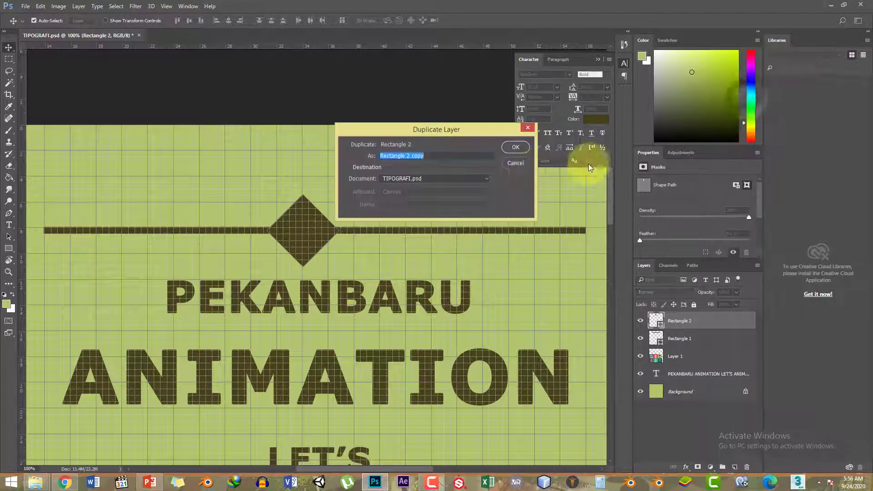
{"action": "left_click", "coordinate": [519, 148]}
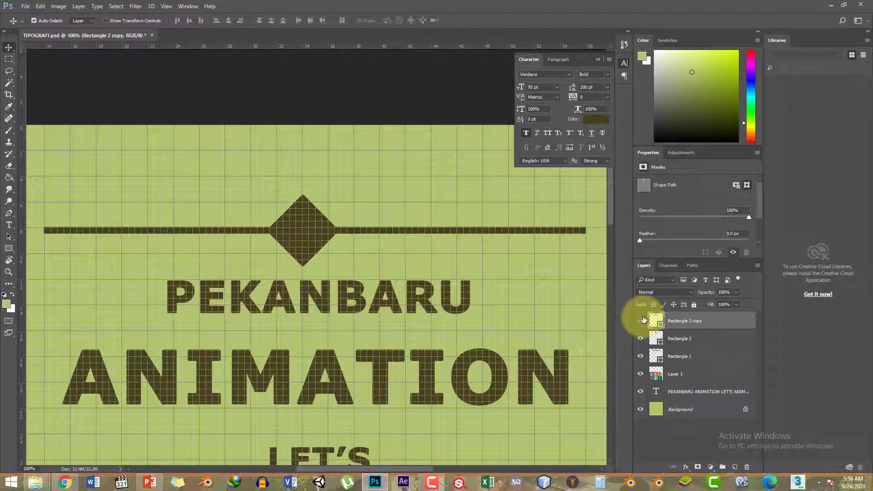
{"action": "key", "text": "ctrl+t"}
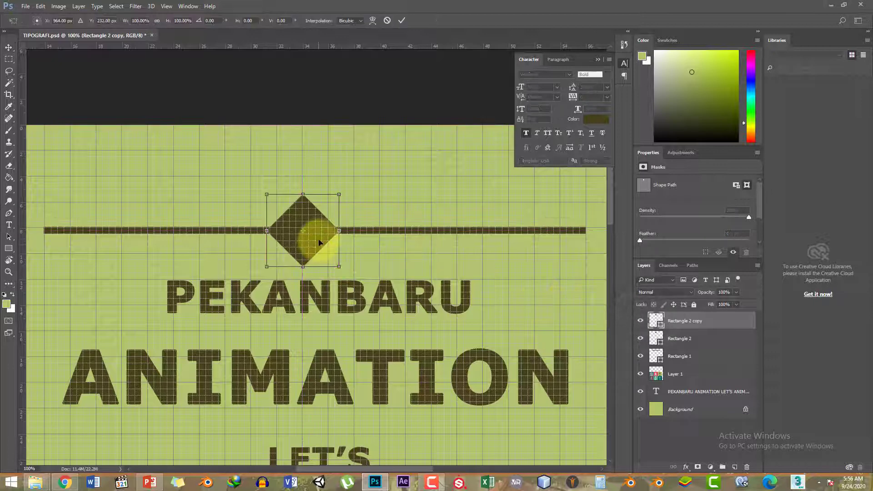
- Move the copied diamond to the large diamond's right and scale it to about 39%, touching the large diamond's right point
{"action": "left_click_drag", "start_coordinate": [322, 239], "coordinate": [393, 236]}
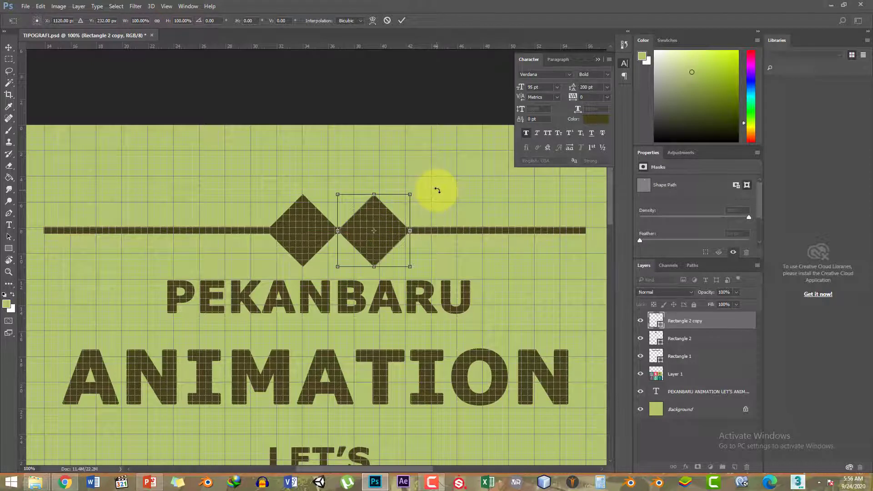
{"action": "left_click_drag", "start_coordinate": [412, 193], "coordinate": [362, 232]}
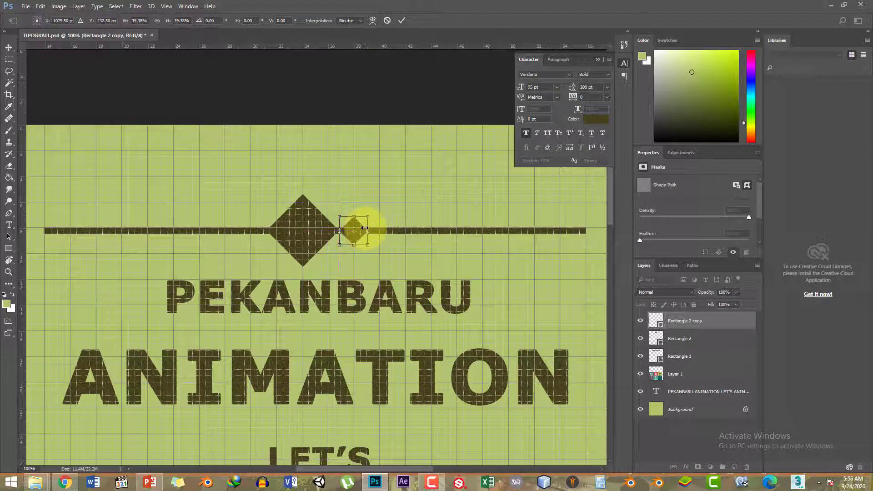
{"action": "key", "text": "Return"}
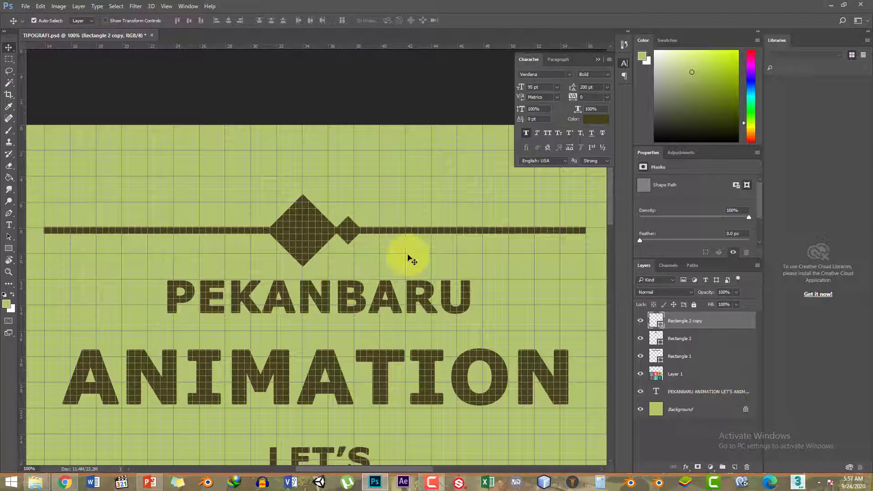
- Duplicate the small diamond's layer and shift the copy horizontally to the left point of the large diamond
{"action": "right_click", "coordinate": [697, 320]}
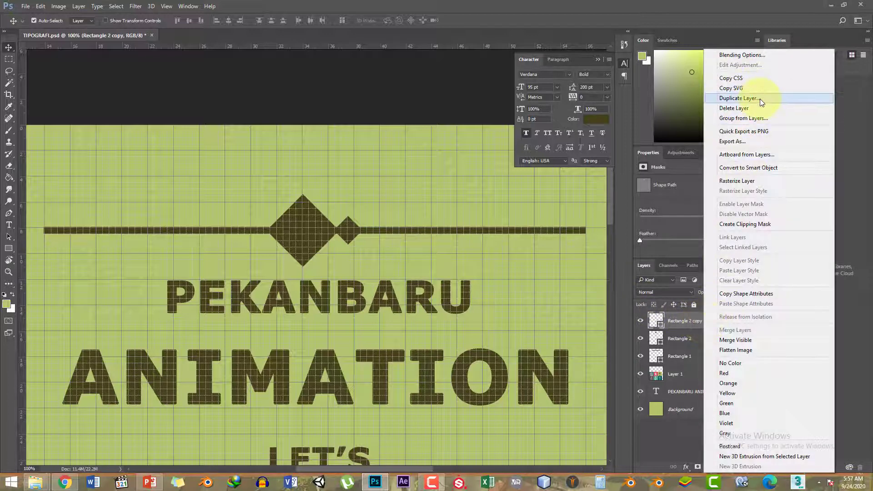
{"action": "left_click", "coordinate": [739, 98]}
{"action": "left_click", "coordinate": [517, 146]}
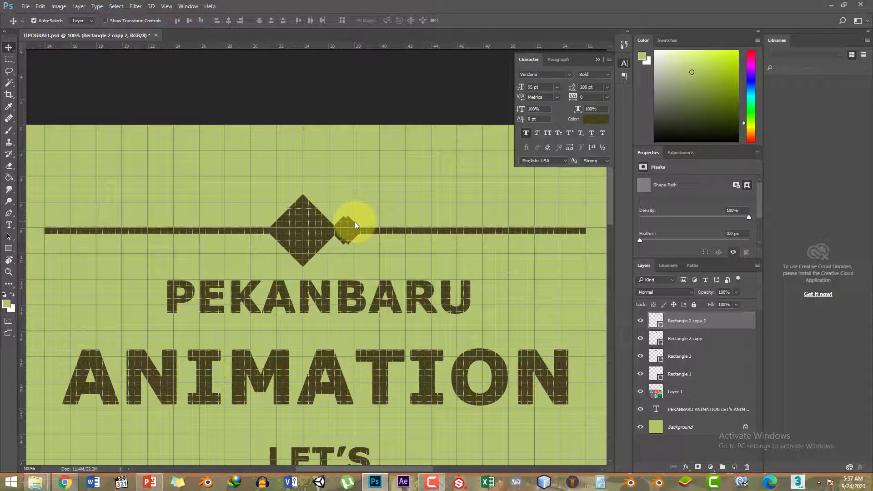
{"action": "key", "text": "shift+Left"}
{"action": "key", "text": "shift+Left"}
{"action": "key", "text": "shift+Left"}
{"action": "key", "text": "shift+Left"}
{"action": "key", "text": "shift+Left"}
{"action": "key", "text": "shift+Left"}
{"action": "key", "text": "shift+Left"}
{"action": "key", "text": "shift+Left"}
{"action": "key", "text": "shift+Left"}
{"action": "key", "text": "shift+Left"}
{"action": "key", "text": "shift+Left"}
{"action": "key", "text": "shift+Left"}
{"action": "key", "text": "shift+Left"}
{"action": "key", "text": "shift+Left"}
{"action": "key", "text": "shift+Left"}
{"action": "key", "text": "shift+Left"}
{"action": "key", "text": "shift+Left"}
{"action": "key", "text": "shift+Left"}
{"action": "key", "text": "shift+Left"}
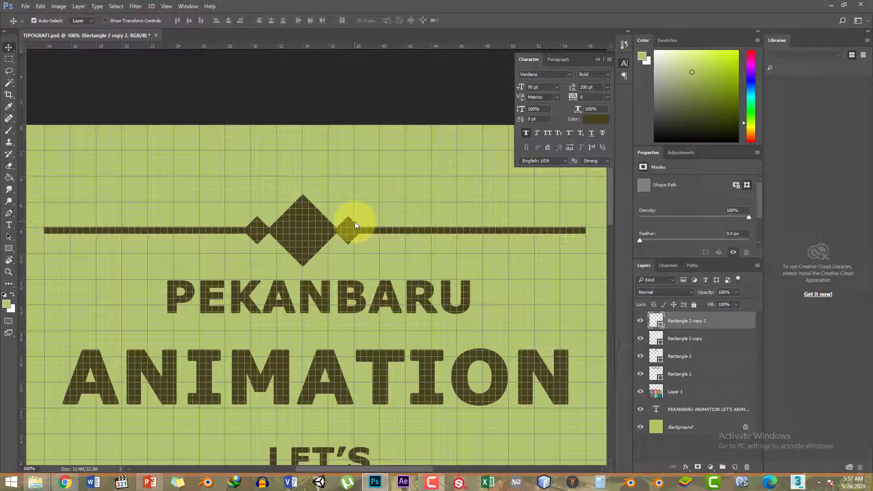
- Add a new empty layer and place it between the text layer and the background
{"action": "key", "text": "ctrl"}
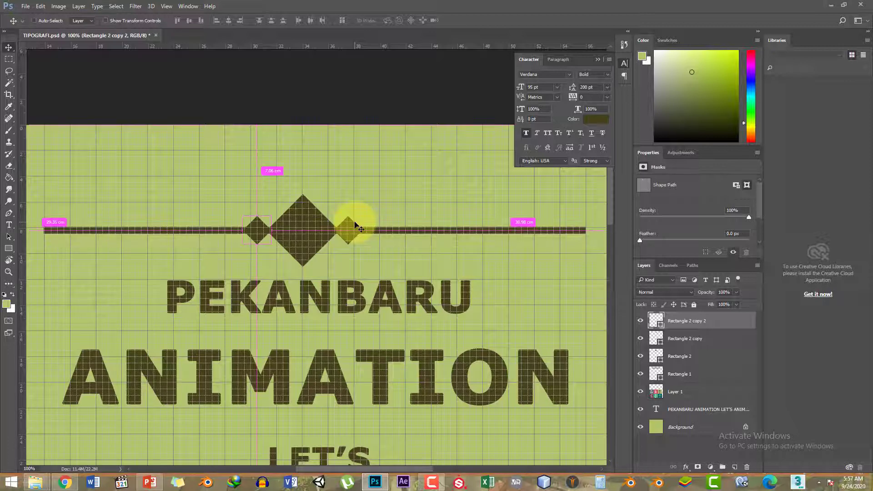
{"action": "key", "text": "ctrl+minus"}
{"action": "key", "text": "ctrl+minus"}
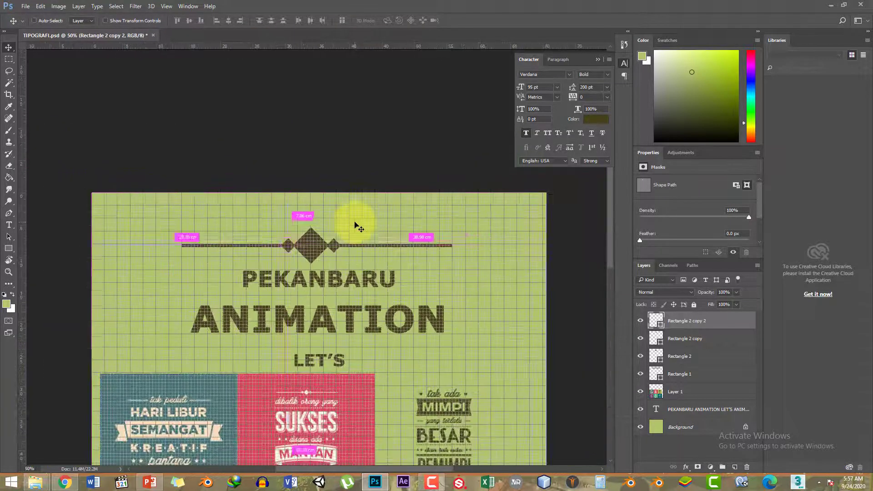
{"action": "scroll", "coordinate": [333, 227], "scroll_direction": "down", "scroll_amount": 1}
{"action": "scroll", "coordinate": [335, 228], "scroll_direction": "down", "scroll_amount": 3}
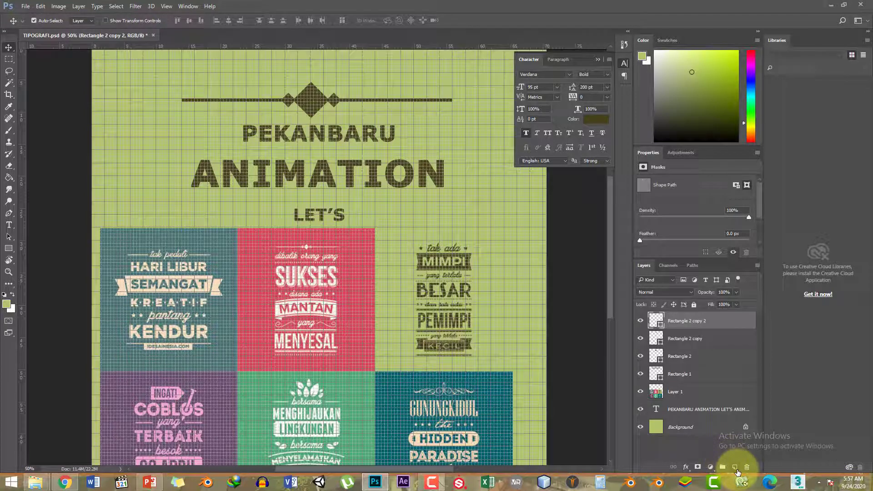
{"action": "left_click", "coordinate": [735, 467]}
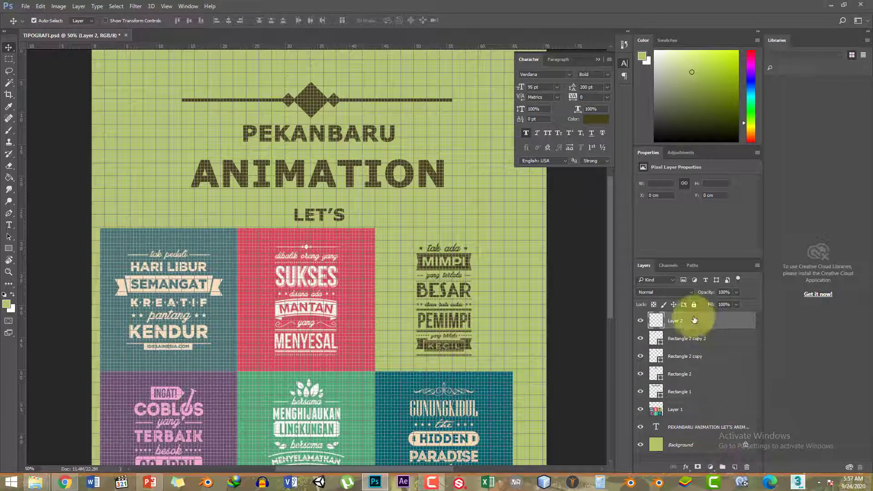
{"action": "left_click_drag", "start_coordinate": [673, 319], "coordinate": [687, 434]}
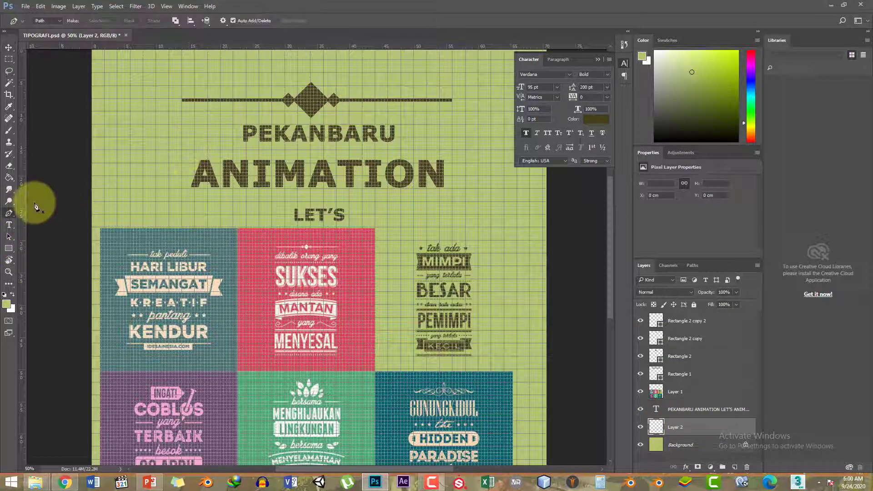
- Activate the Pen tool and set its drawing mode to Shape
{"action": "left_click", "coordinate": [9, 213]}
{"action": "left_click", "coordinate": [10, 215]}
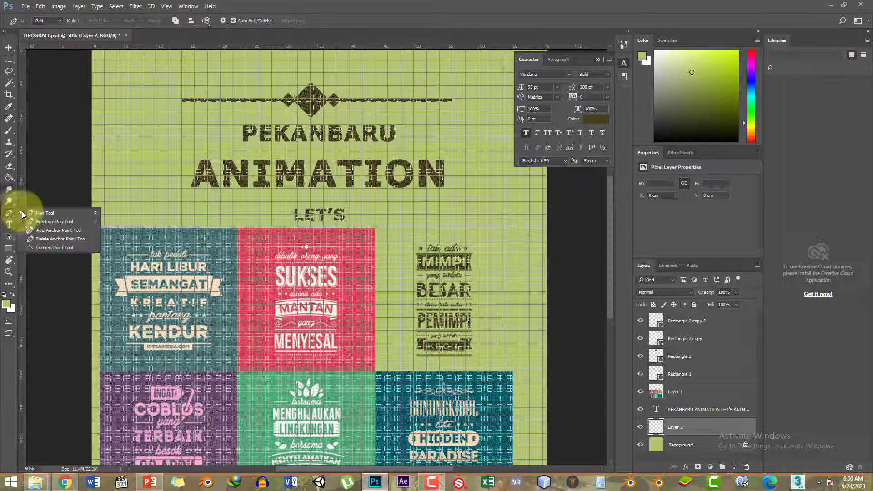
{"action": "left_click", "coordinate": [39, 213]}
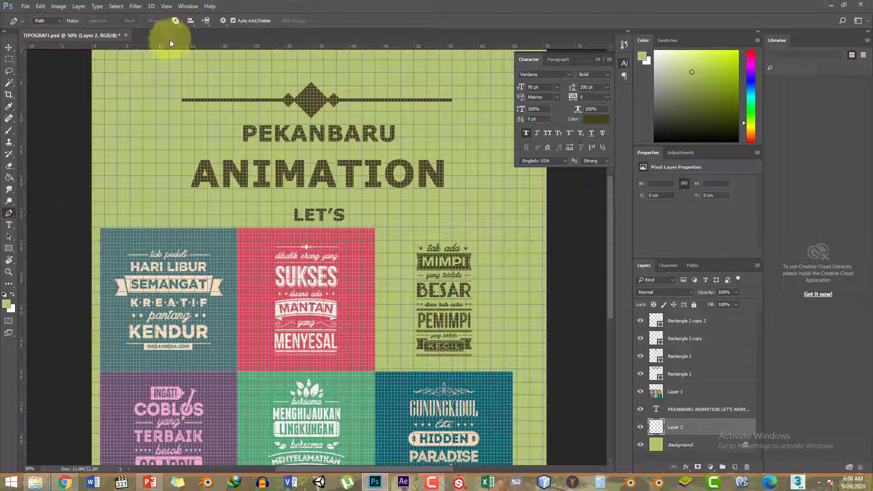
{"action": "left_click", "coordinate": [58, 20]}
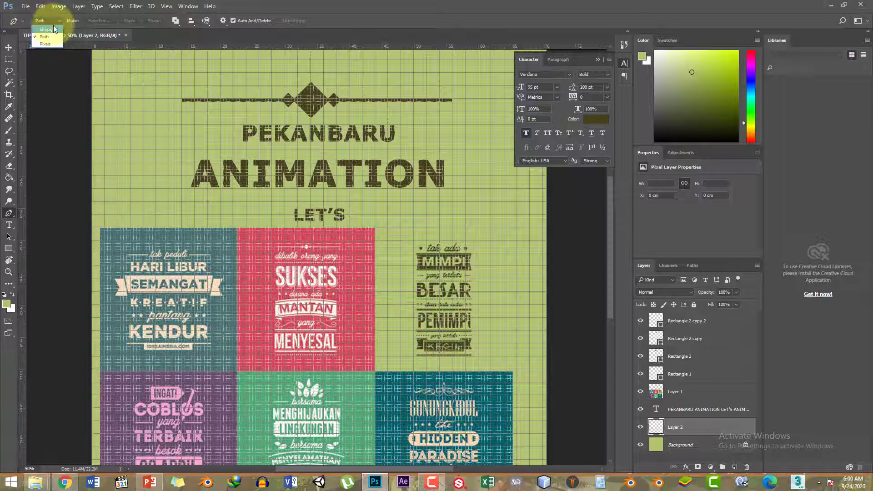
{"action": "left_click", "coordinate": [50, 30]}
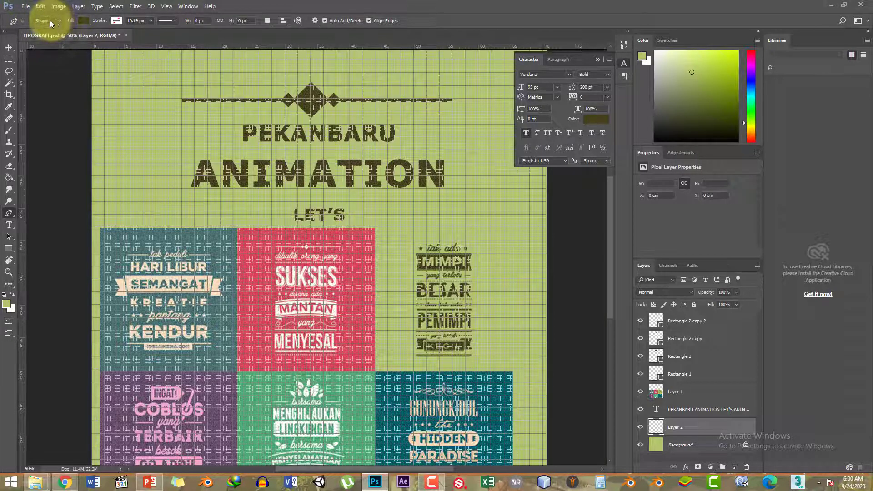
{"action": "left_click", "coordinate": [52, 20]}
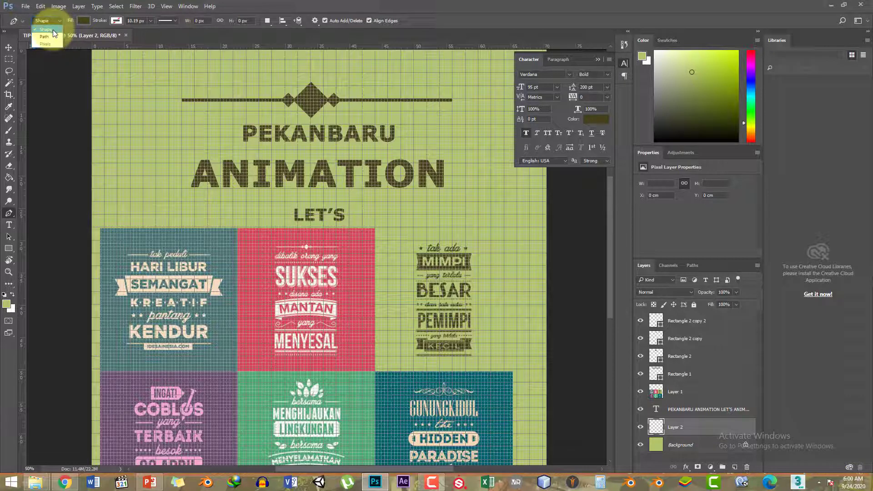
{"action": "left_click", "coordinate": [52, 29]}
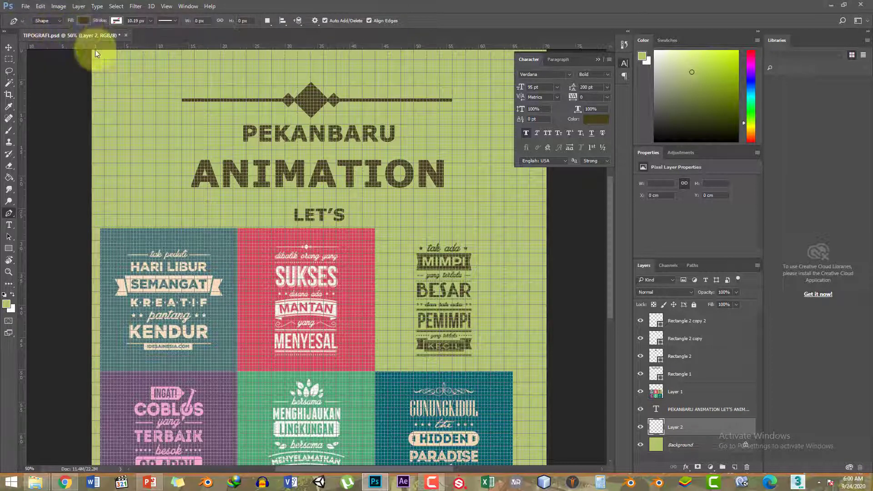
- Set the pen shape's fill to the dark olive brown #47421b and its stroke to no colour
{"action": "left_click", "coordinate": [84, 22]}
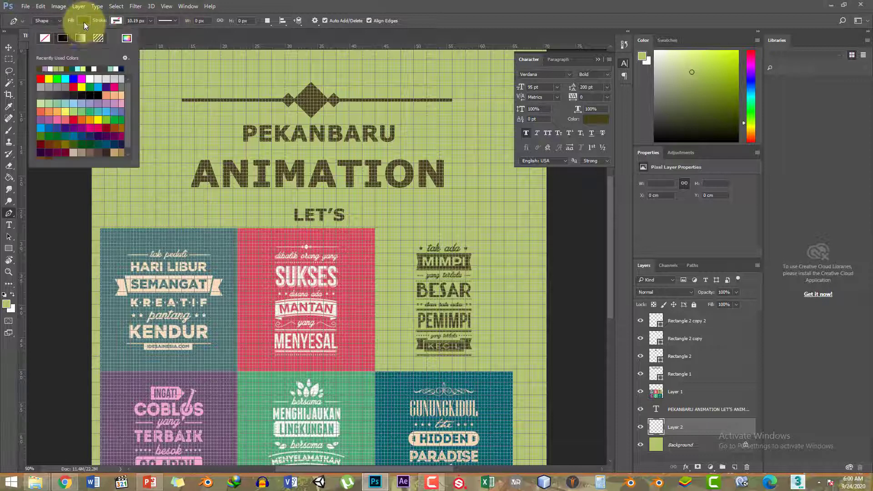
{"action": "left_click", "coordinate": [127, 40]}
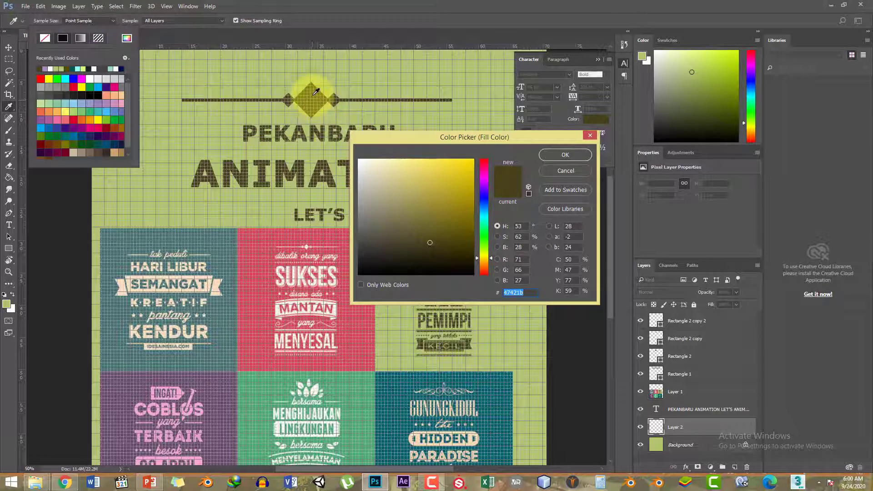
{"action": "left_click", "coordinate": [559, 155]}
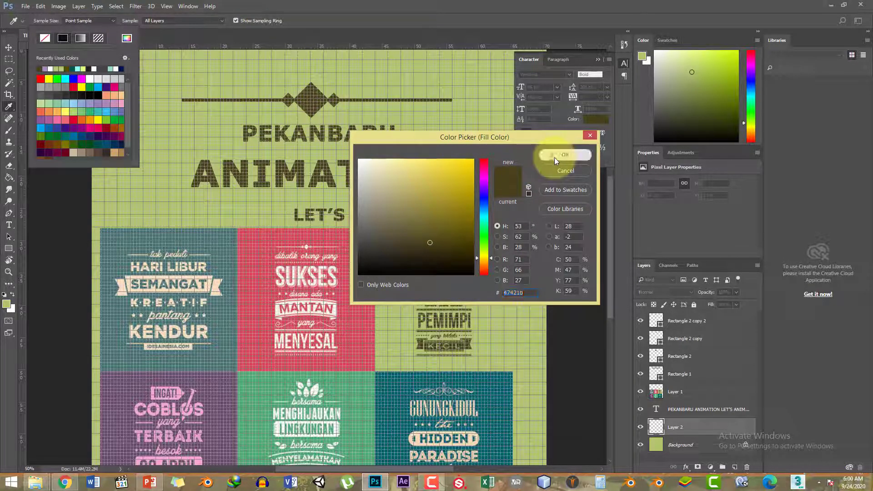
{"action": "left_click", "coordinate": [116, 21]}
{"action": "left_click", "coordinate": [116, 21]}
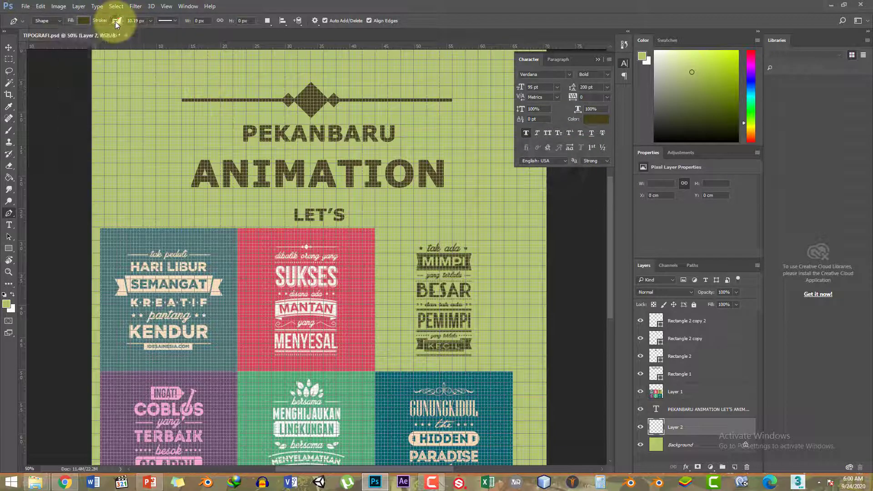
{"action": "left_click", "coordinate": [116, 21]}
{"action": "left_click", "coordinate": [78, 38]}
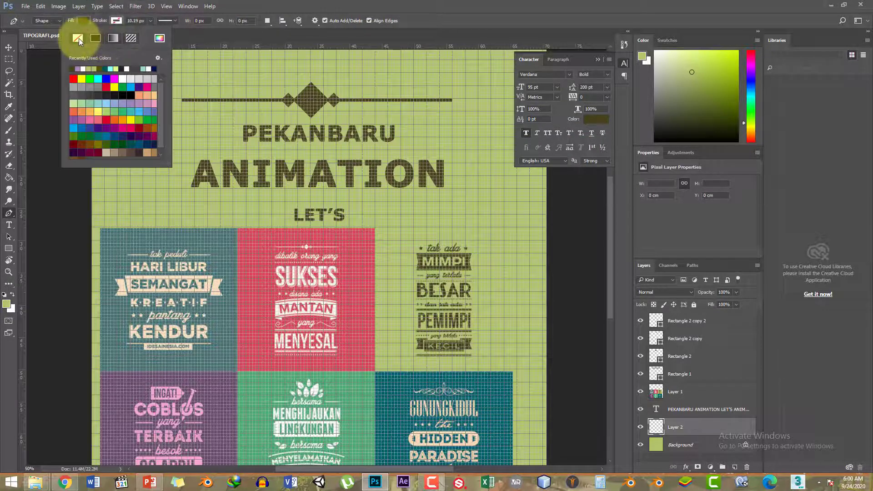
{"action": "left_click", "coordinate": [372, 3]}
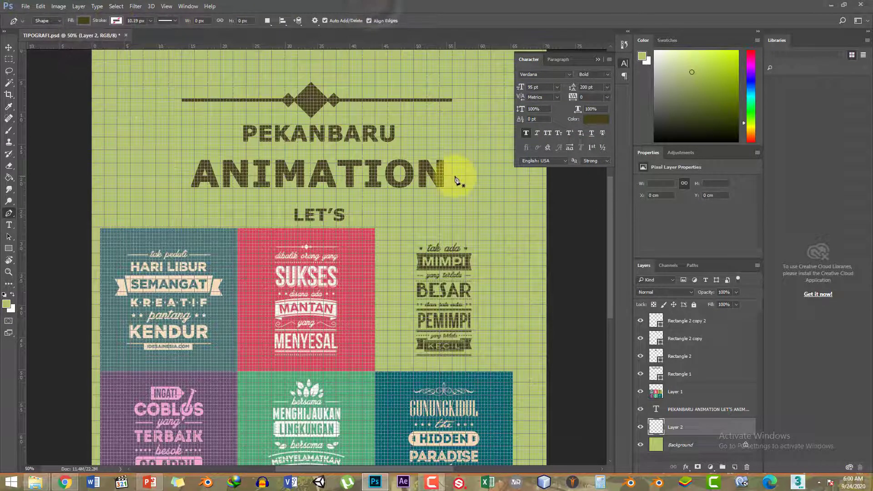
- Draw a closed ribbon banner with notched ends around the word ANIMATION, about 1190 by 227 px
{"action": "left_click", "coordinate": [182, 152]}
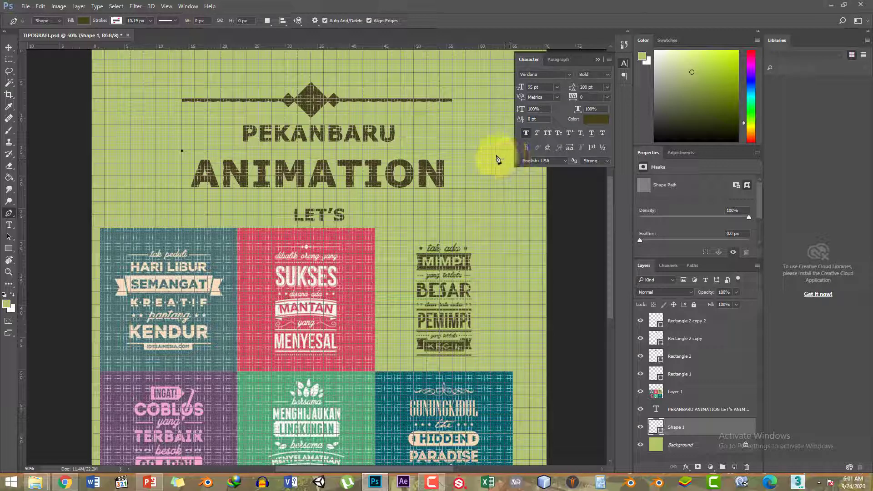
{"action": "left_click", "coordinate": [453, 151]}
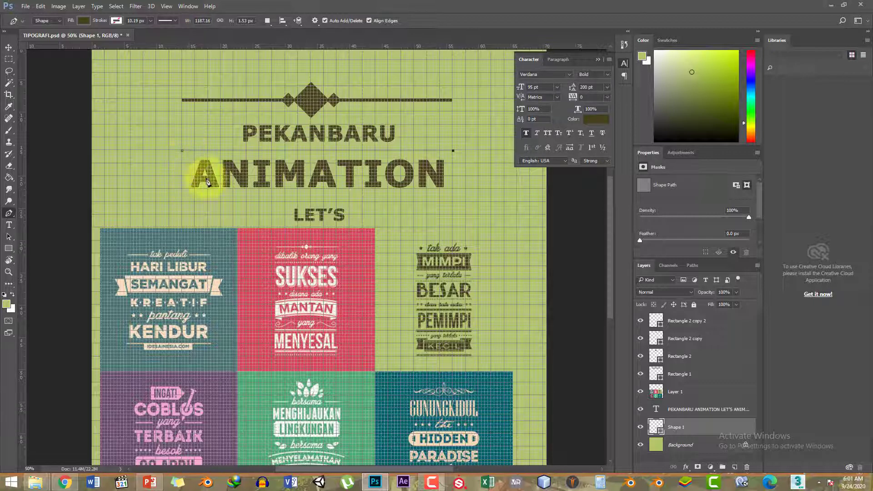
{"action": "left_click", "coordinate": [440, 179]}
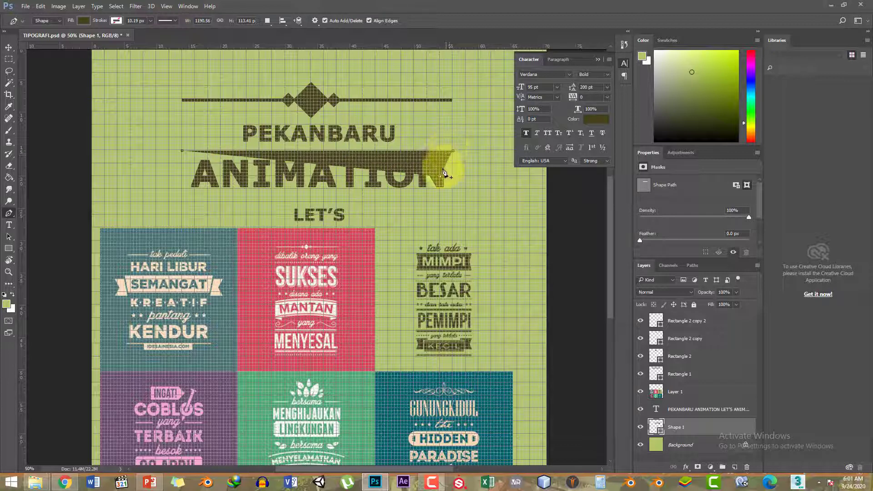
{"action": "left_click", "coordinate": [454, 202]}
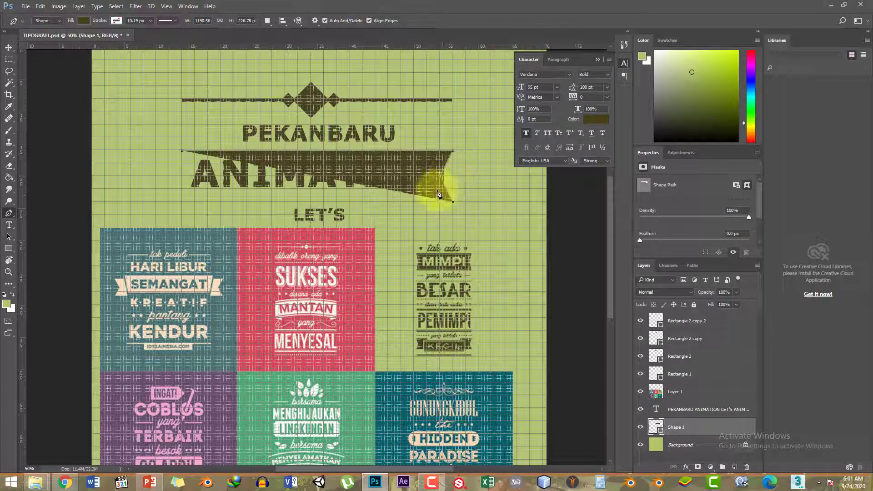
{"action": "left_click", "coordinate": [183, 202]}
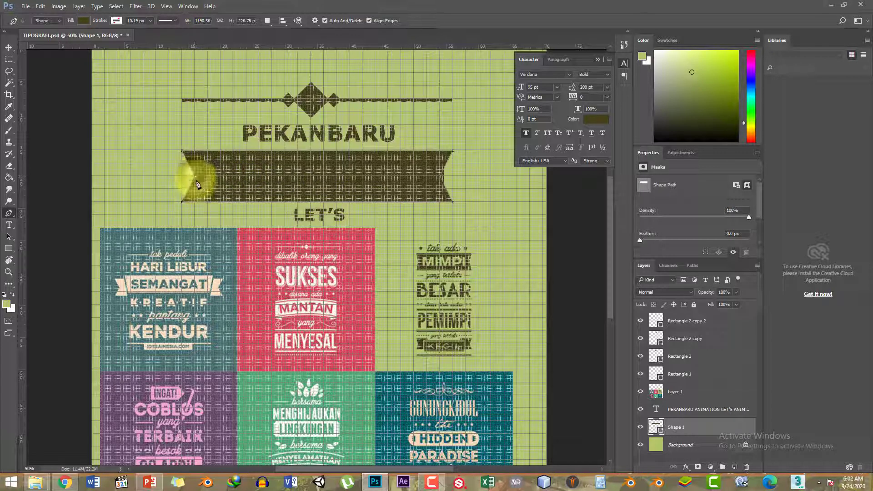
{"action": "left_click", "coordinate": [196, 175]}
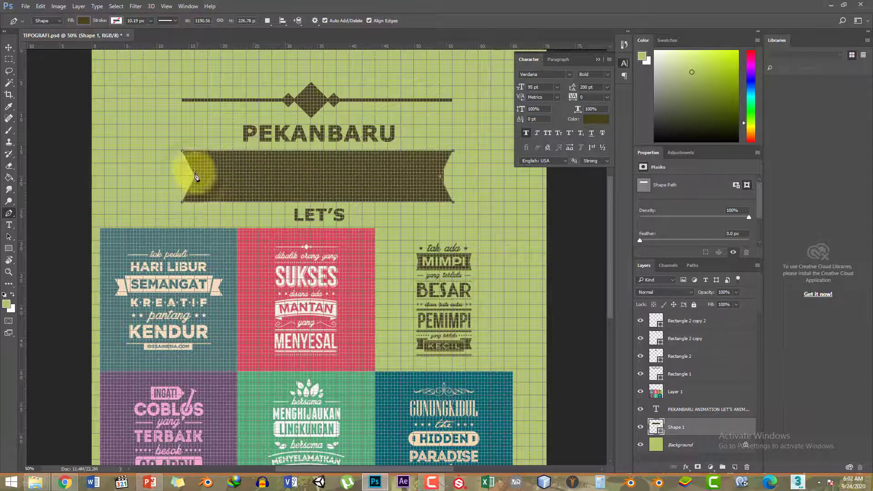
{"action": "left_click", "coordinate": [182, 152]}
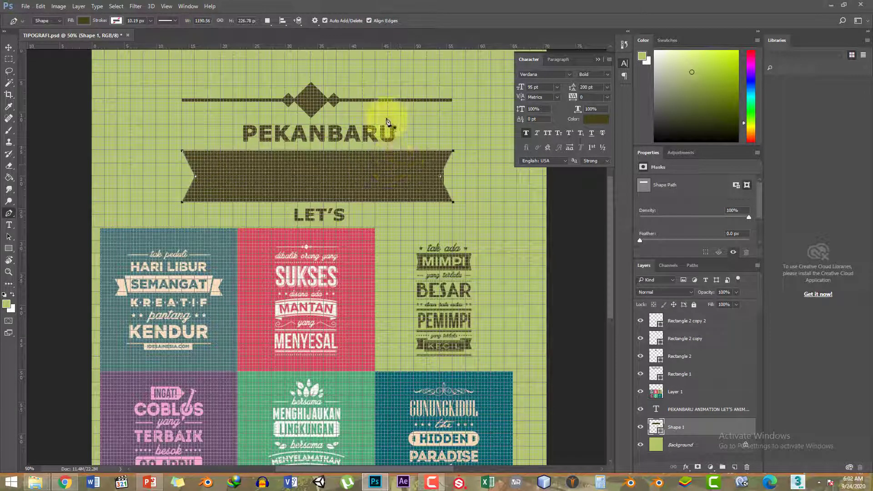
- Try the ribbon shape above all other layers, toggling its visibility to compare, and return it beneath the text layer
{"action": "left_click_drag", "start_coordinate": [698, 427], "coordinate": [700, 315]}
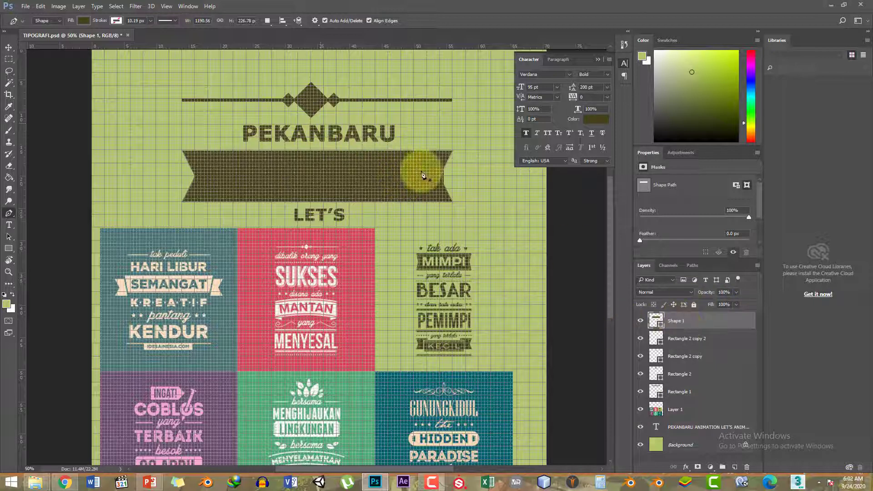
{"action": "left_click", "coordinate": [641, 320]}
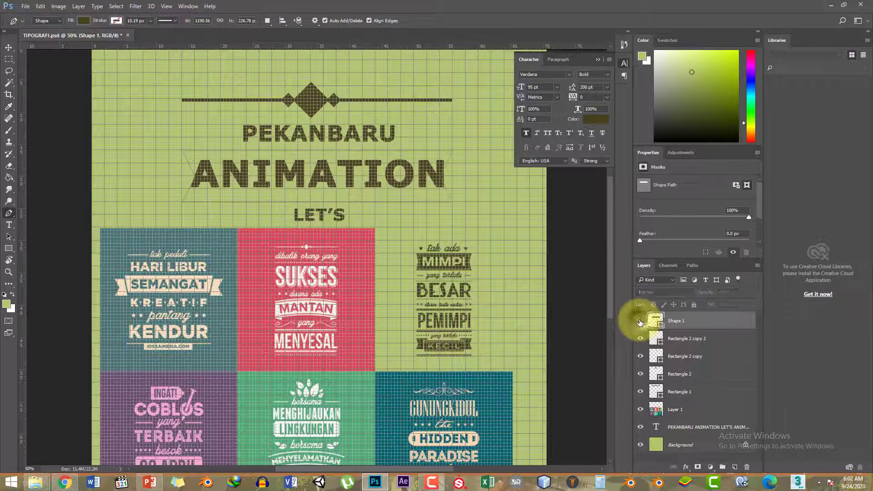
{"action": "left_click", "coordinate": [640, 321]}
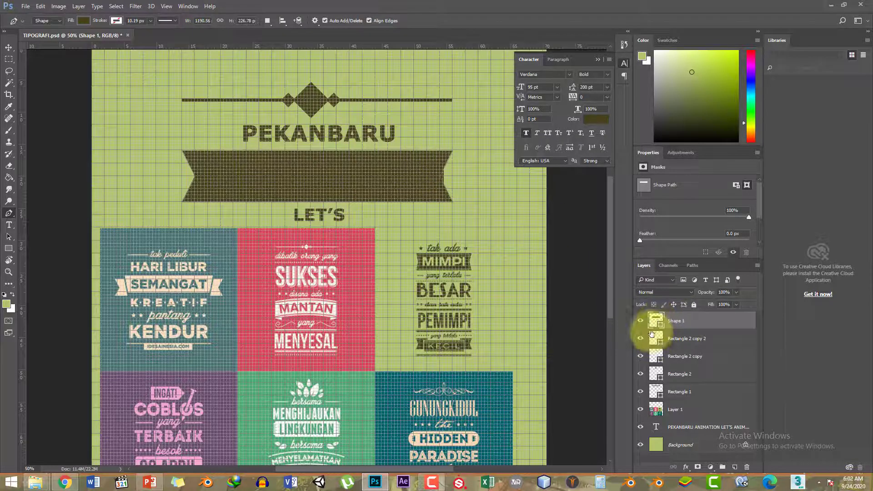
{"action": "mouse_move", "coordinate": [699, 324]}
{"action": "left_mouse_down"}
{"action": "mouse_move", "coordinate": [695, 390]}
{"action": "mouse_move", "coordinate": [701, 322]}
{"action": "left_mouse_up"}
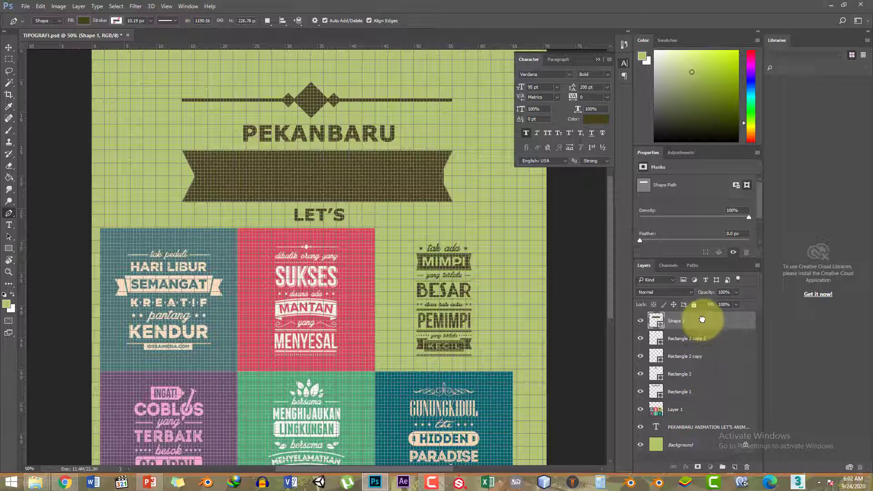
{"action": "left_click_drag", "start_coordinate": [700, 409], "coordinate": [705, 436]}
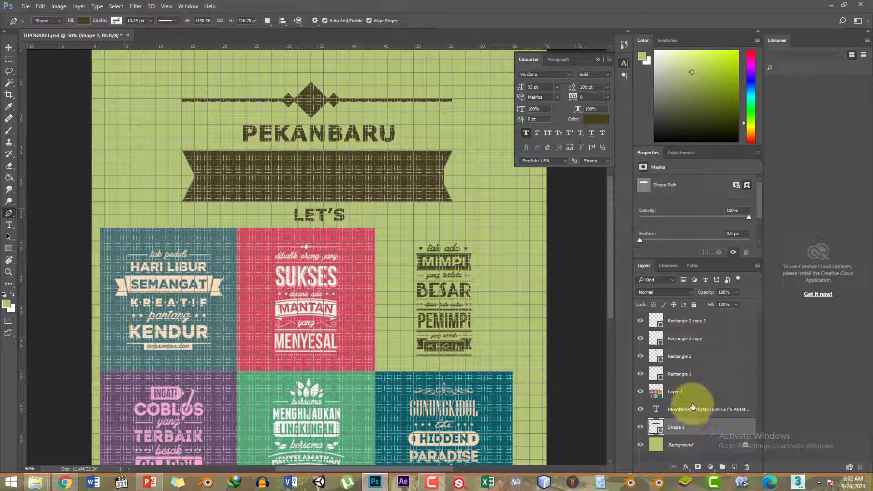
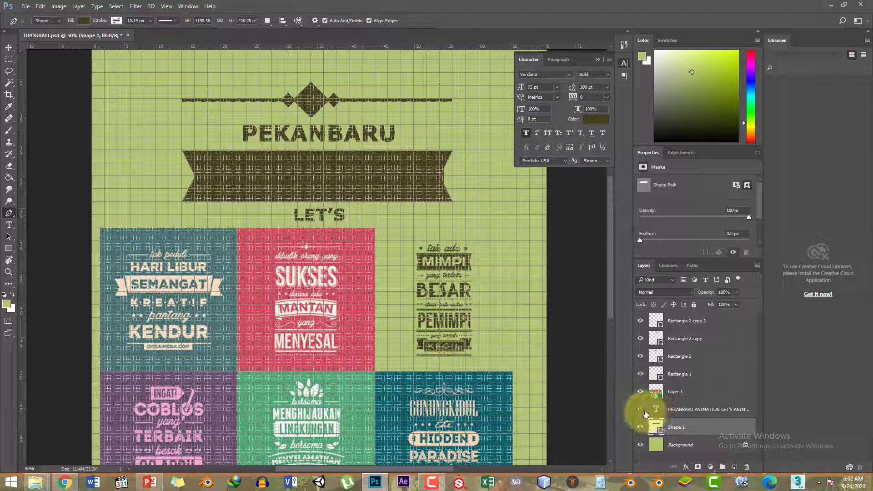
- Recolour the word ANIMATION on the ribbon white with the Type tool
{"action": "left_click", "coordinate": [687, 404]}
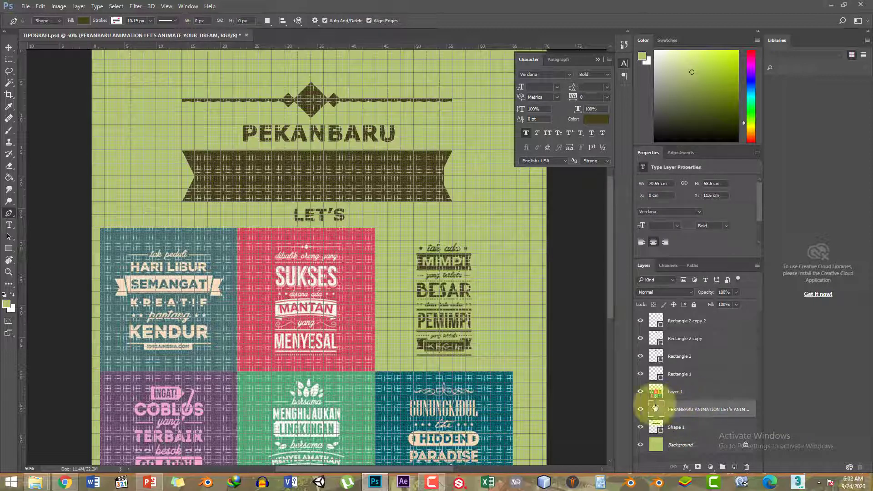
{"action": "left_click", "coordinate": [9, 225]}
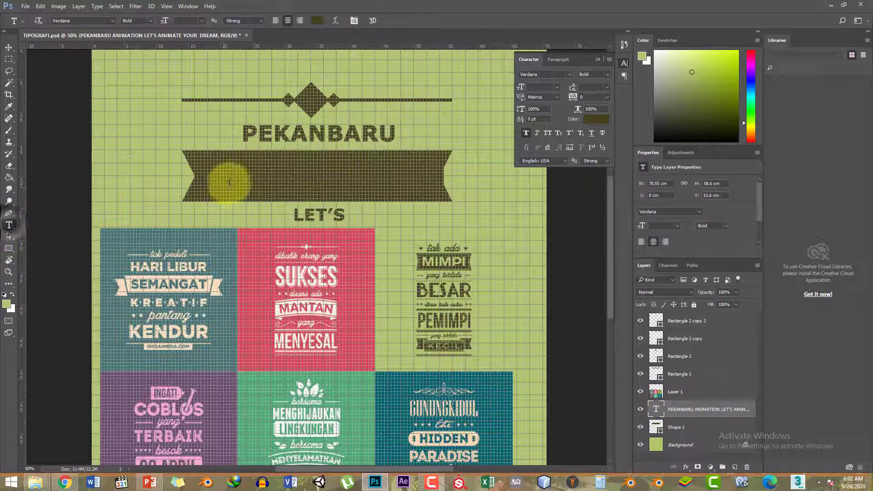
{"action": "left_click", "coordinate": [219, 174]}
{"action": "left_click_drag", "start_coordinate": [219, 174], "coordinate": [448, 172]}
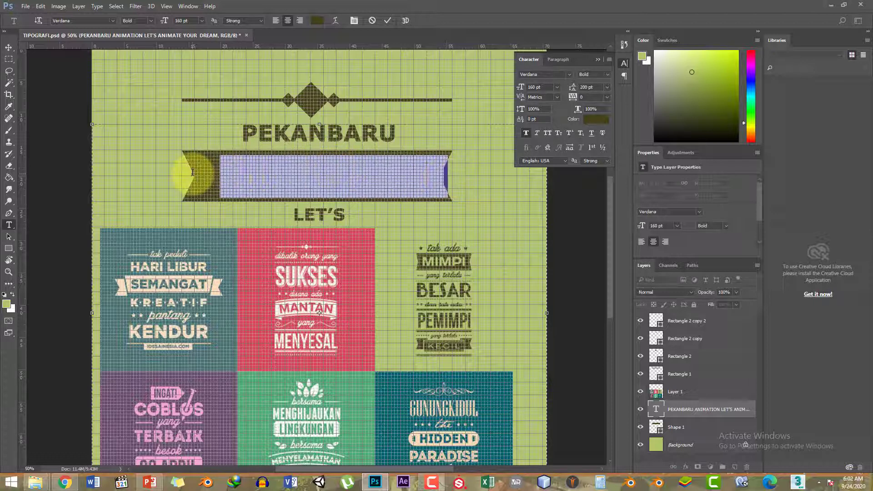
{"action": "left_click_drag", "start_coordinate": [193, 174], "coordinate": [457, 178]}
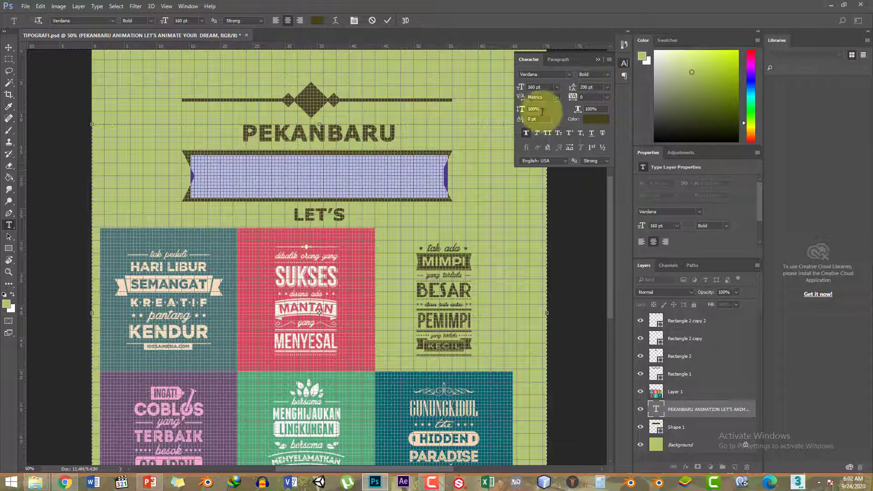
{"action": "left_click", "coordinate": [317, 20]}
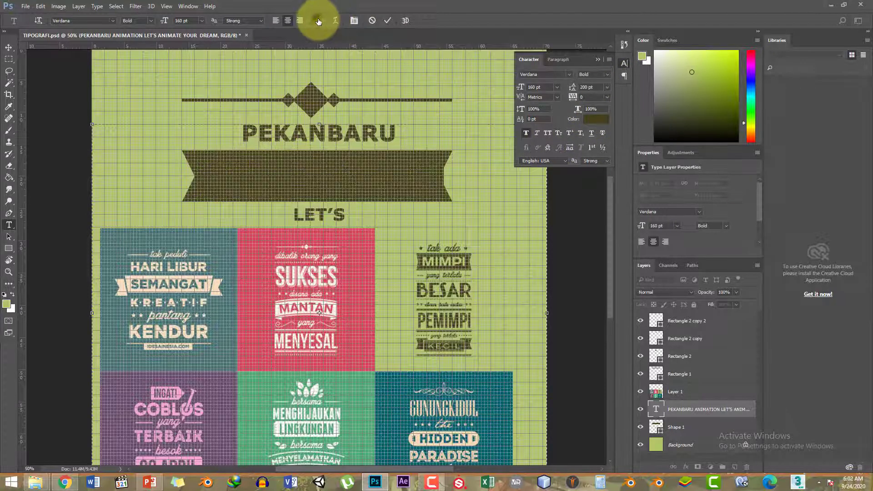
{"action": "left_click_drag", "start_coordinate": [402, 196], "coordinate": [333, 135]}
{"action": "left_click", "coordinate": [579, 155]}
{"action": "left_click", "coordinate": [404, 186]}
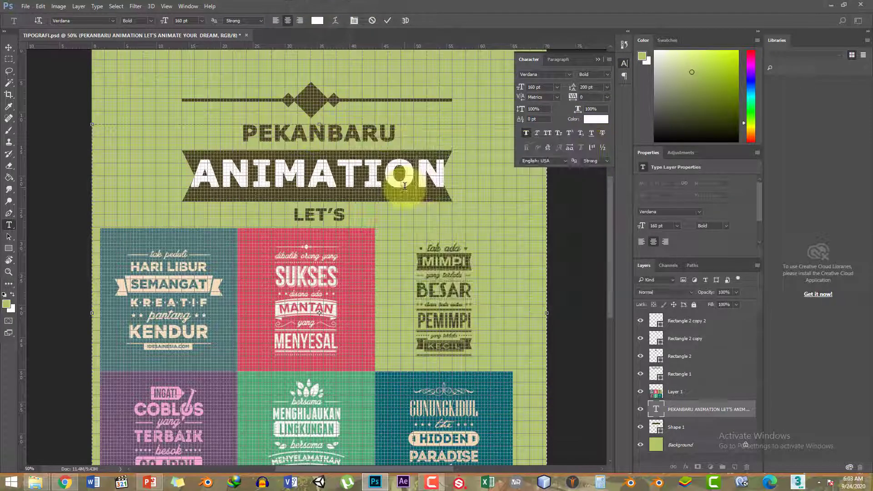
{"action": "left_click_drag", "start_coordinate": [201, 179], "coordinate": [496, 171]}
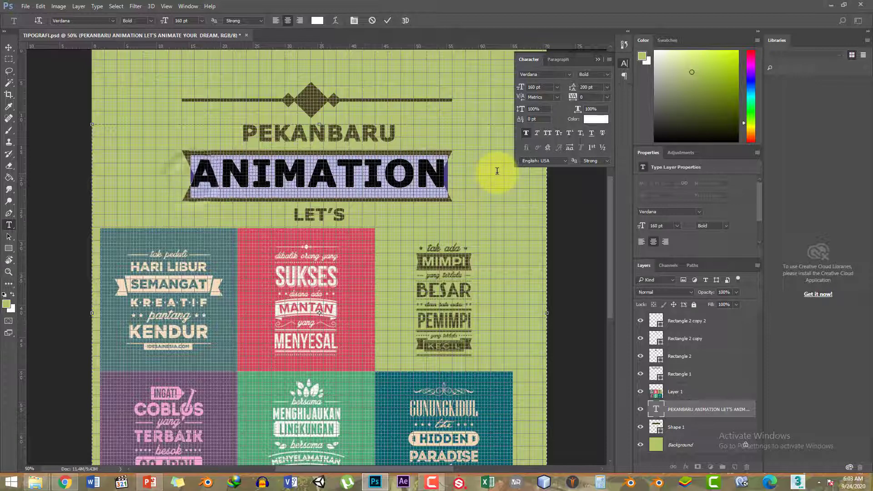
{"action": "left_click", "coordinate": [374, 176]}
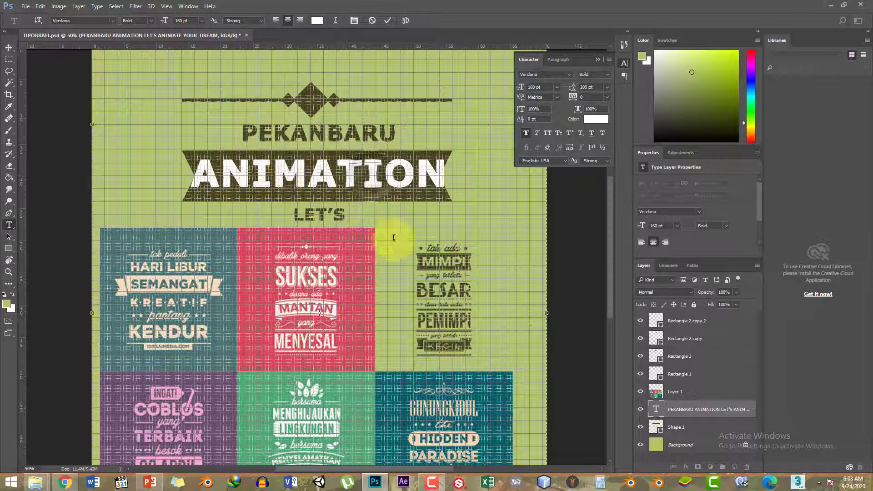
- Recolour the word ANIMATION with the poster's background green #b1c46b, sampled from the canvas, and commit the text edit
{"action": "left_click_drag", "start_coordinate": [176, 175], "coordinate": [493, 171]}
{"action": "left_click", "coordinate": [317, 20]}
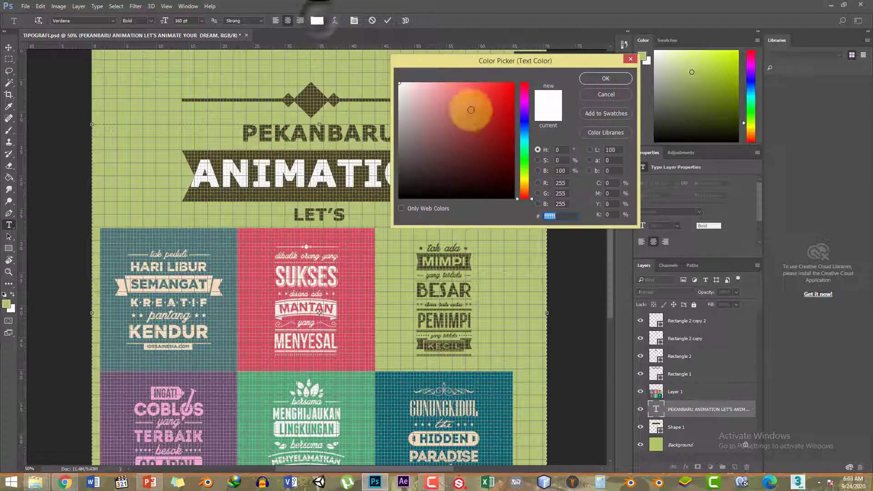
{"action": "left_click", "coordinate": [339, 75]}
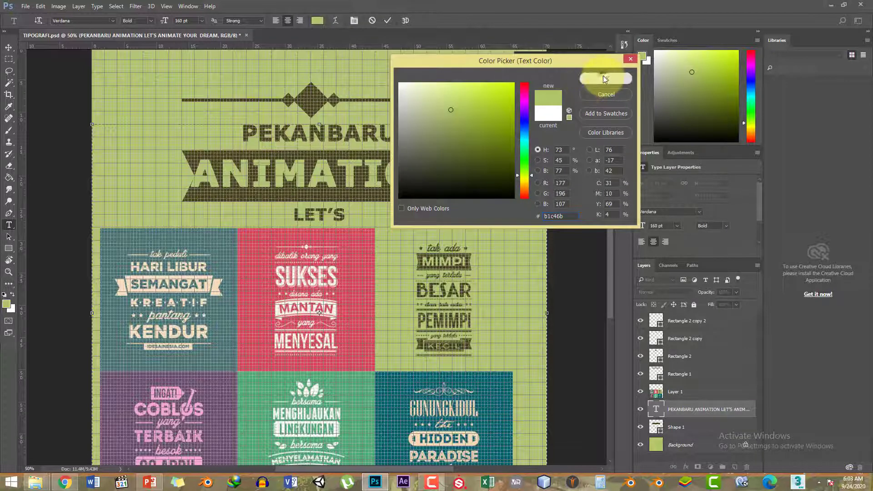
{"action": "left_click", "coordinate": [603, 77]}
{"action": "left_click", "coordinate": [681, 395]}
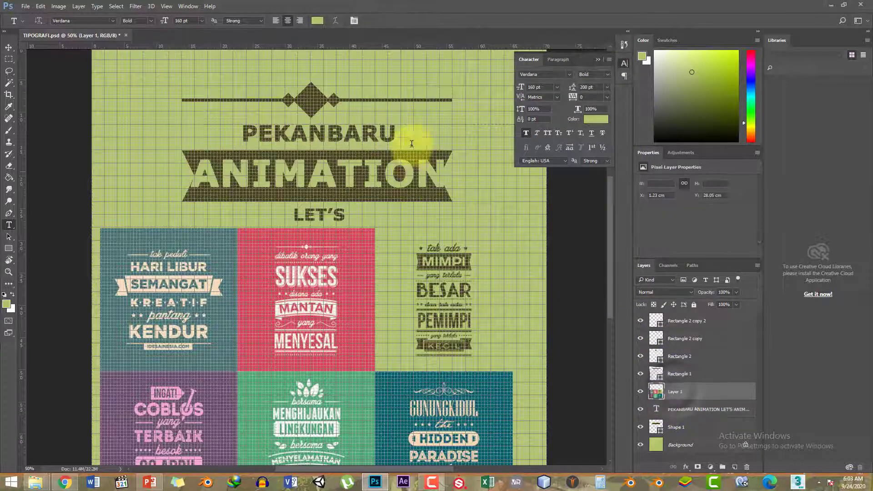
- Set the tracking of the word ANIMATION to -50 and commit the text edit
{"action": "left_click", "coordinate": [416, 172]}
{"action": "left_click_drag", "start_coordinate": [203, 171], "coordinate": [457, 173]}
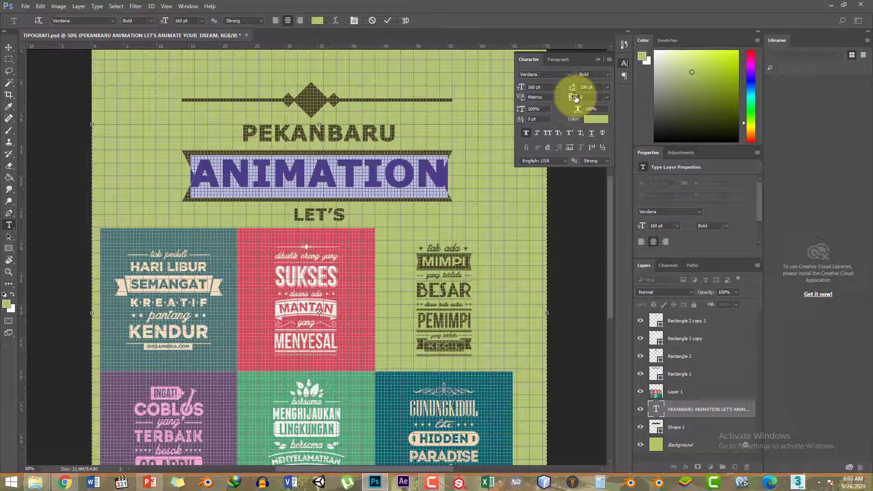
{"action": "left_click_drag", "start_coordinate": [576, 98], "coordinate": [575, 100]}
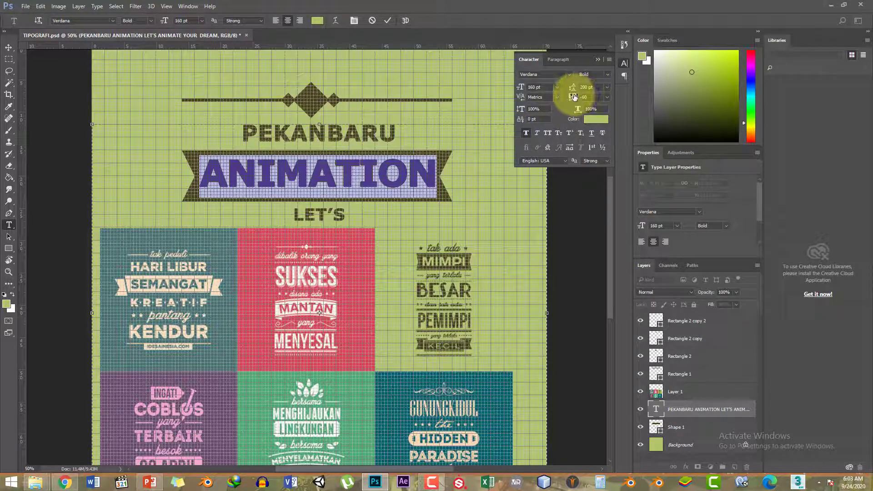
{"action": "left_click", "coordinate": [583, 98]}
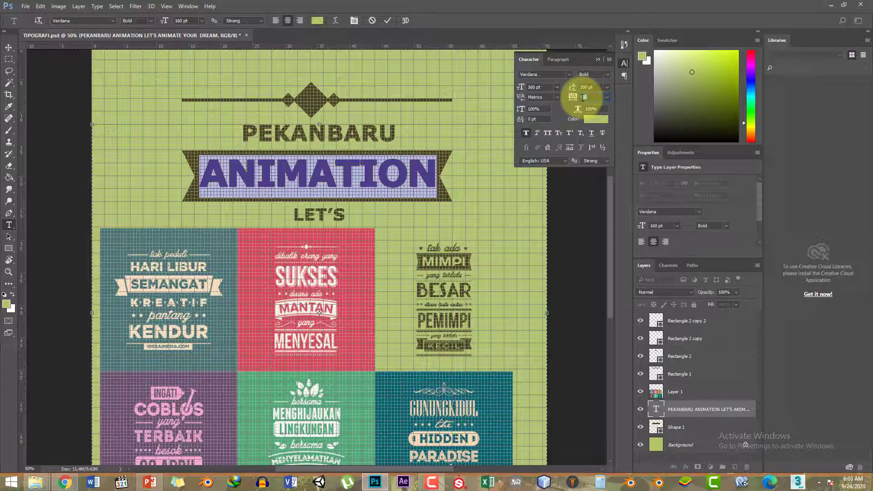
{"action": "type", "text": "50"}
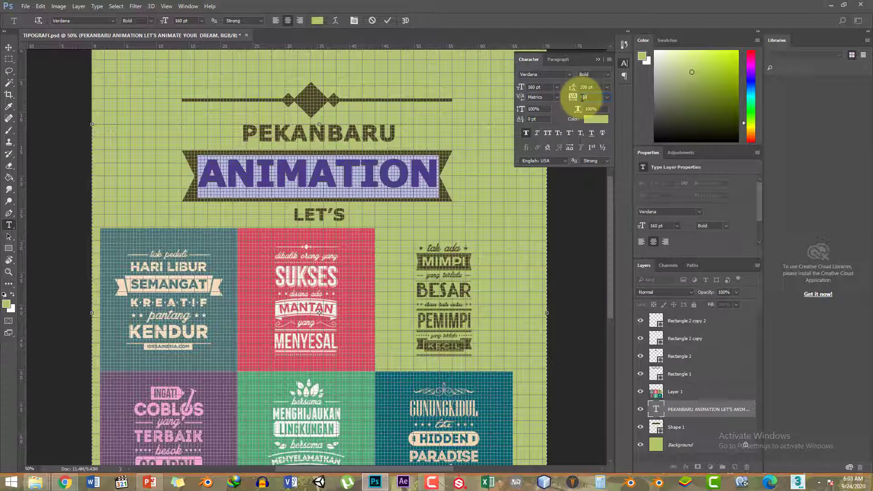
{"action": "left_click", "coordinate": [655, 409]}
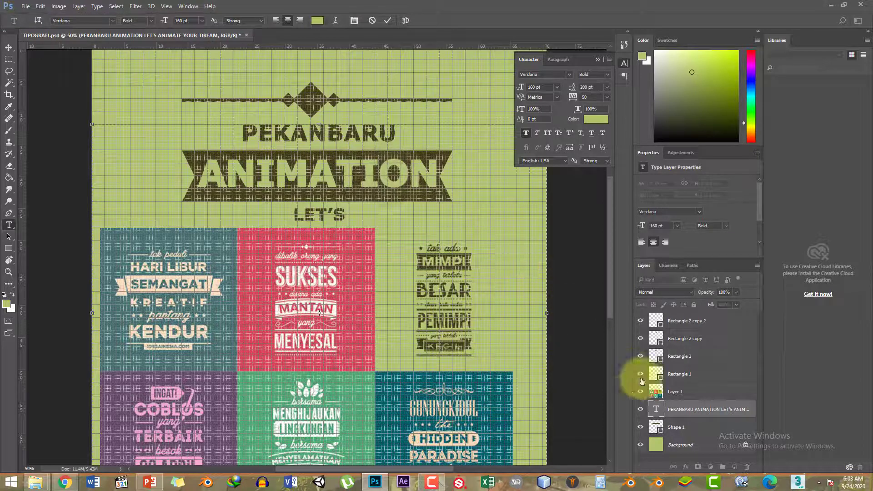
{"action": "left_click", "coordinate": [474, 272]}
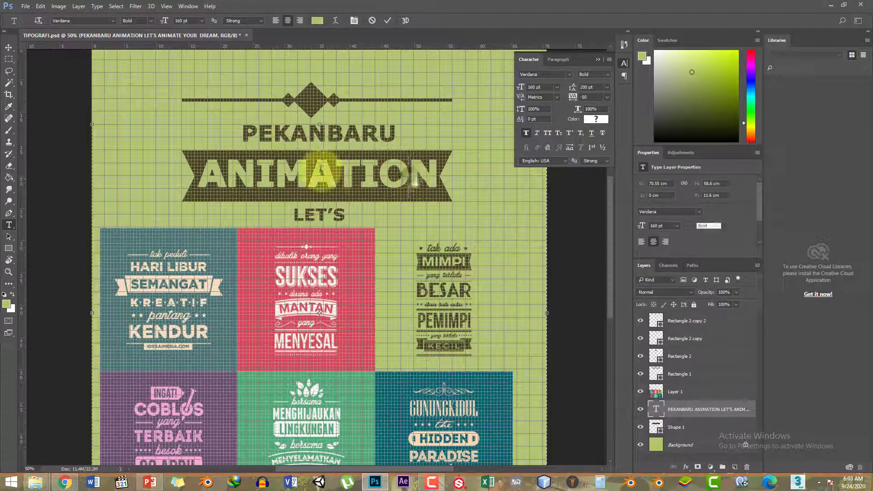
{"action": "left_click_drag", "start_coordinate": [199, 174], "coordinate": [256, 175]}
{"action": "left_click_drag", "start_coordinate": [321, 174], "coordinate": [437, 175]}
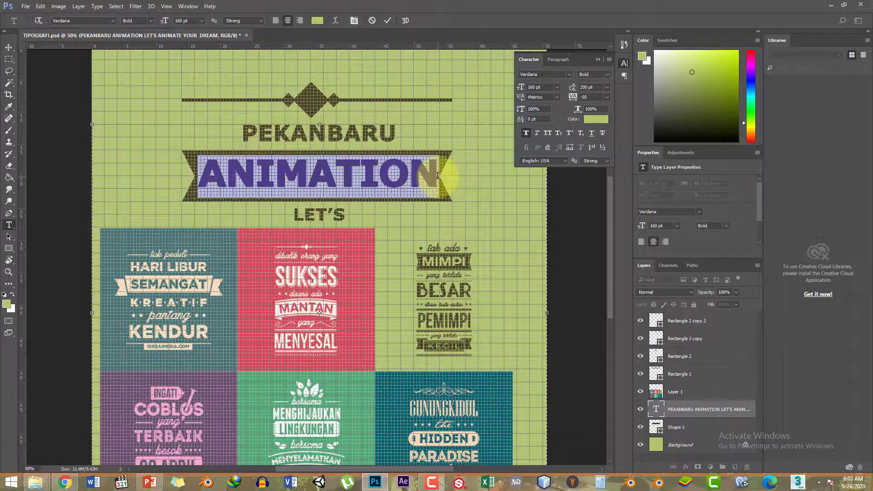
{"action": "left_click", "coordinate": [657, 409]}
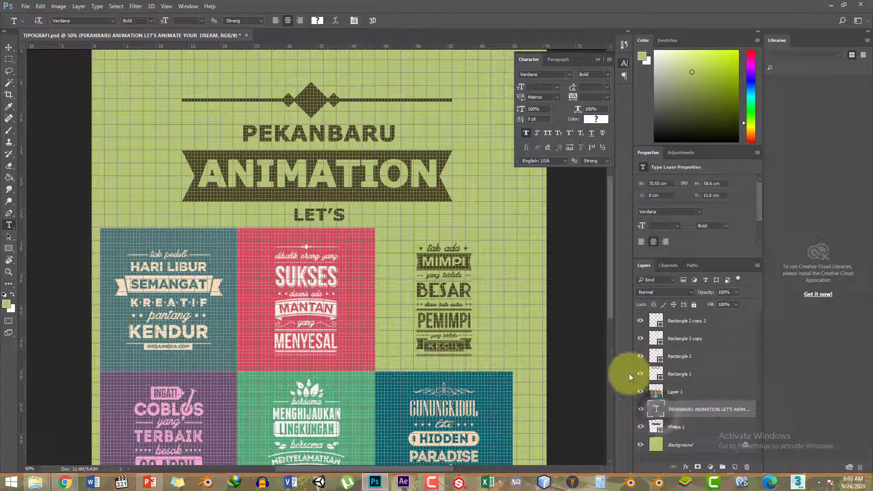
- Scale the reference collage layer to about 64% and place it below the word ANIMATE
{"action": "scroll", "coordinate": [452, 224], "scroll_direction": "down", "scroll_amount": 3}
{"action": "left_click", "coordinate": [641, 391]}
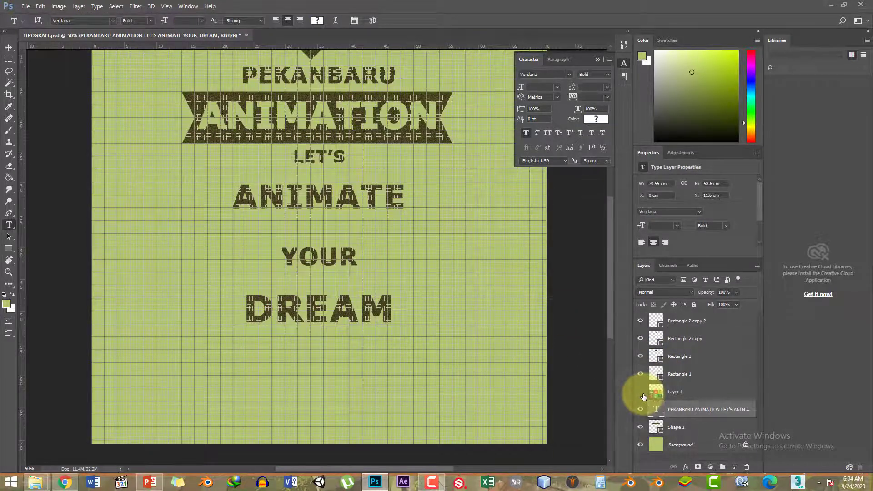
{"action": "left_click", "coordinate": [640, 391]}
{"action": "left_click", "coordinate": [677, 392]}
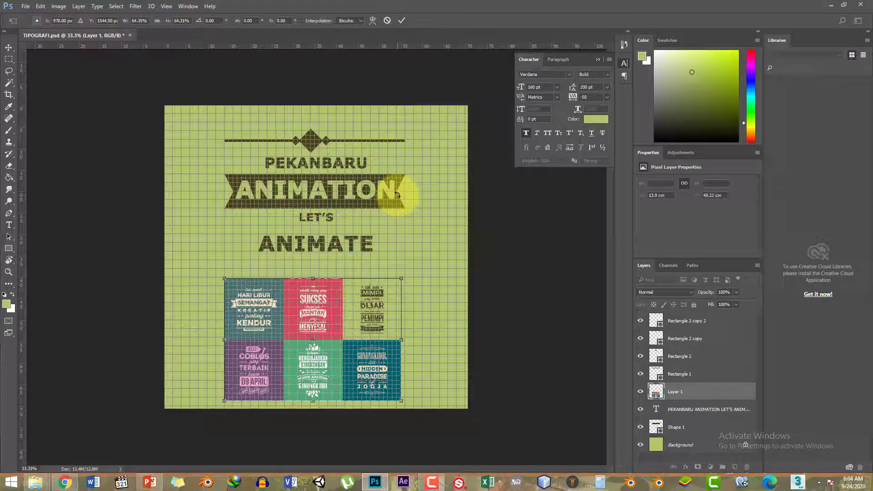
{"action": "key", "text": "ctrl+plus"}
{"action": "key", "text": "ctrl+plus"}
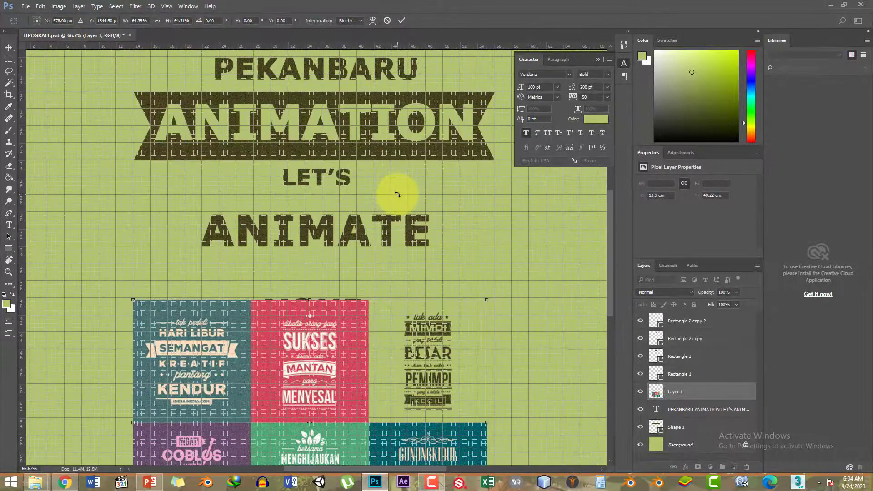
{"action": "scroll", "coordinate": [444, 282], "scroll_direction": "up", "scroll_amount": 4}
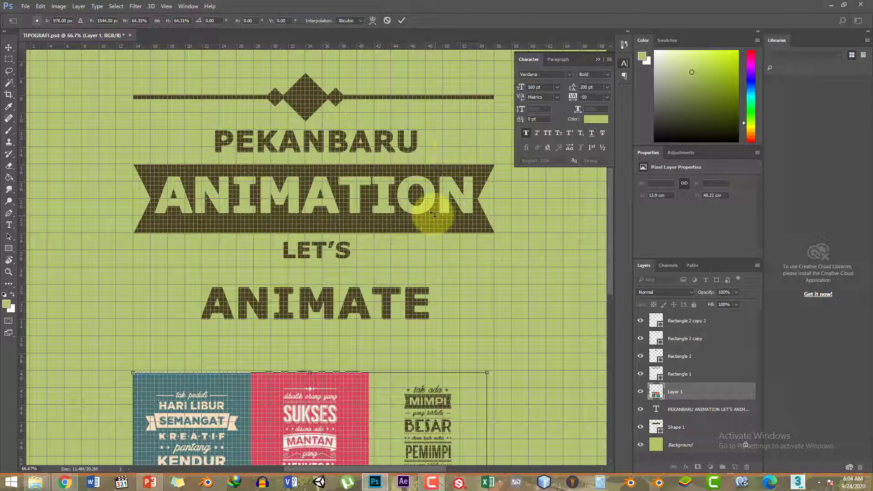
{"action": "key", "text": "Return"}
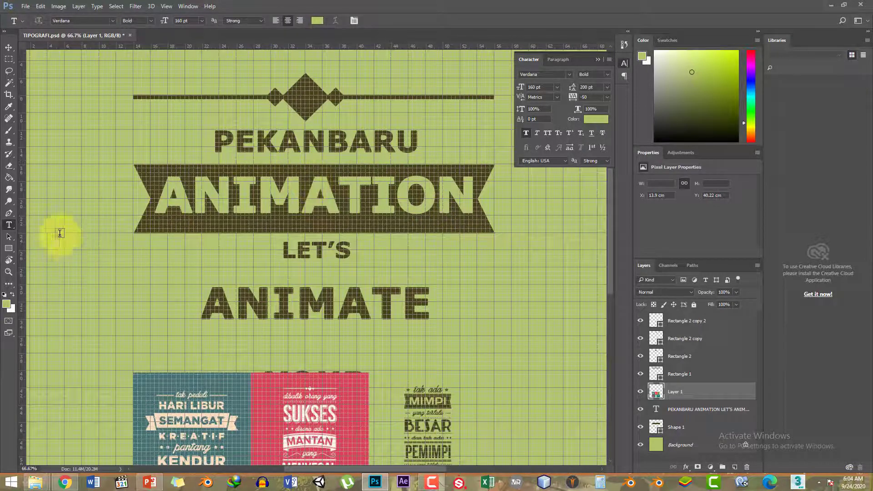
- Draw a dark olive circle of 57 by 57 px with the Ellipse tool and place it just left of PEKANBARU
{"action": "left_click", "coordinate": [8, 249]}
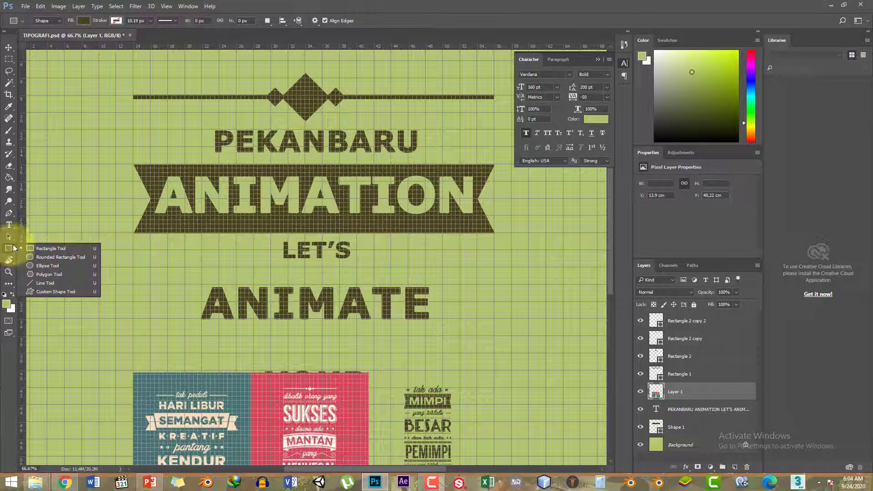
{"action": "left_click", "coordinate": [43, 266]}
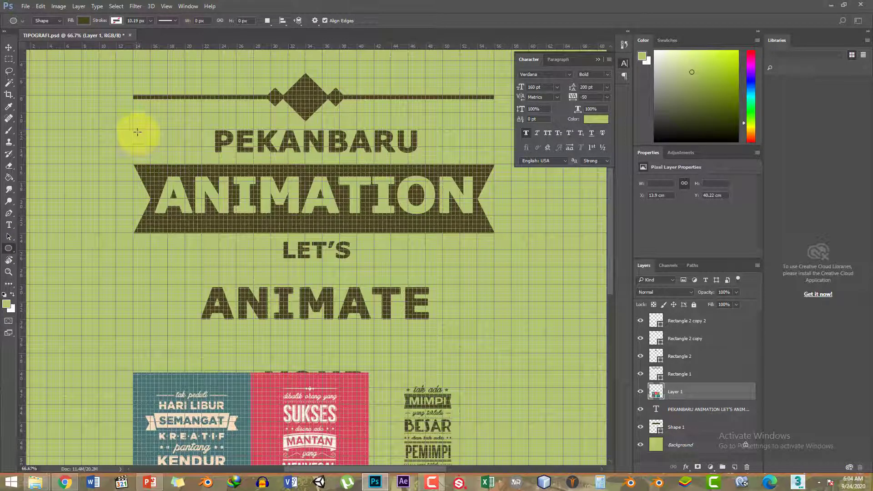
{"action": "left_click_drag", "start_coordinate": [137, 131], "coordinate": [154, 148]}
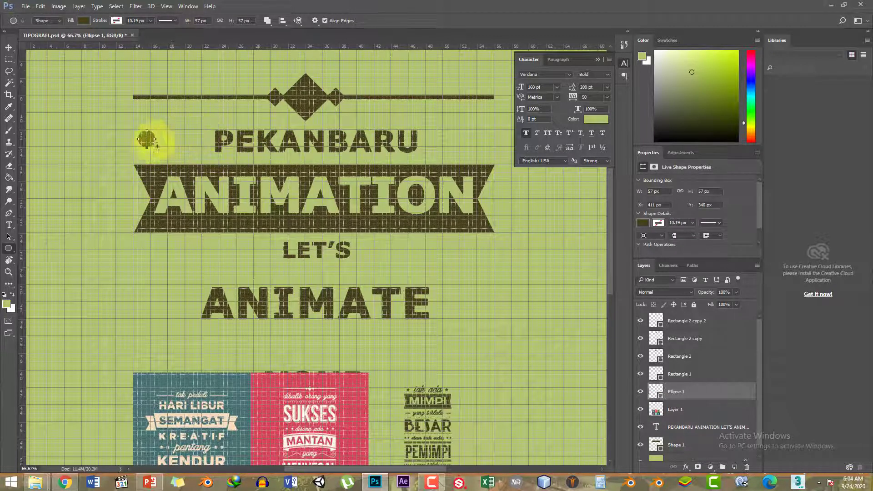
{"action": "key", "text": "v"}
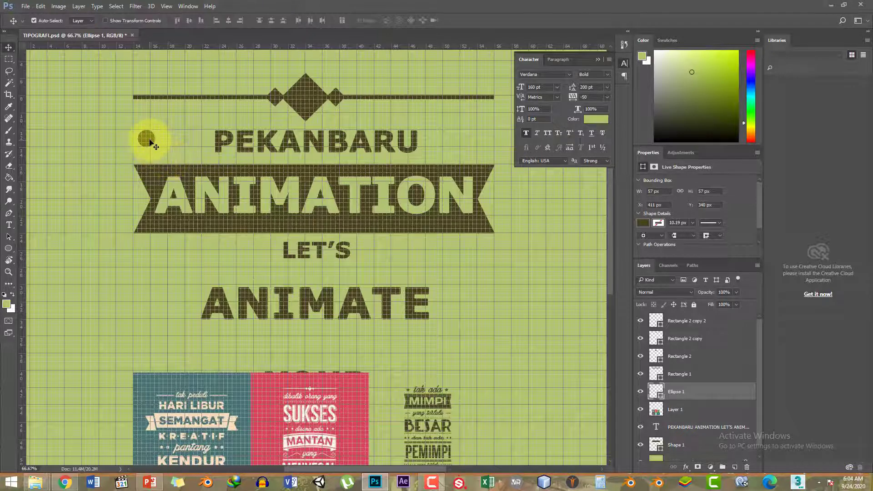
{"action": "left_click_drag", "start_coordinate": [180, 144], "coordinate": [181, 140]}
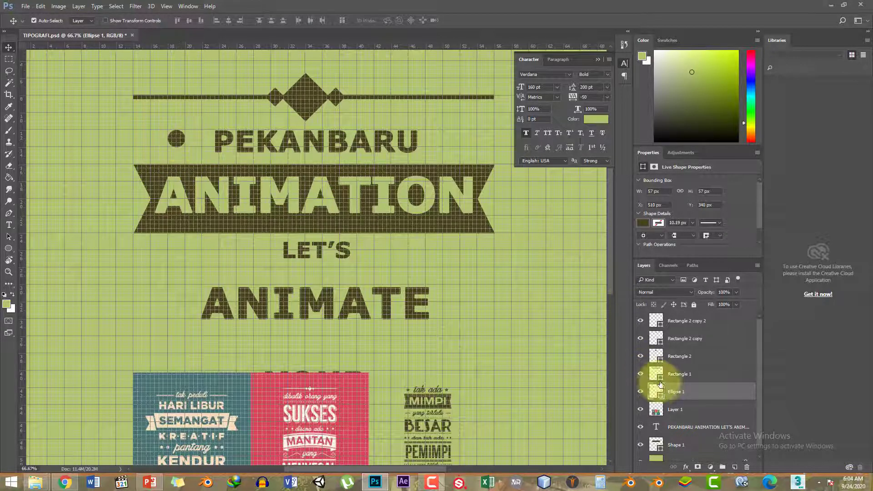
- Duplicate the circle layer and move the copy to the right of PEKANBARU, level with the first circle
{"action": "right_click", "coordinate": [696, 392]}
{"action": "left_click", "coordinate": [725, 98]}
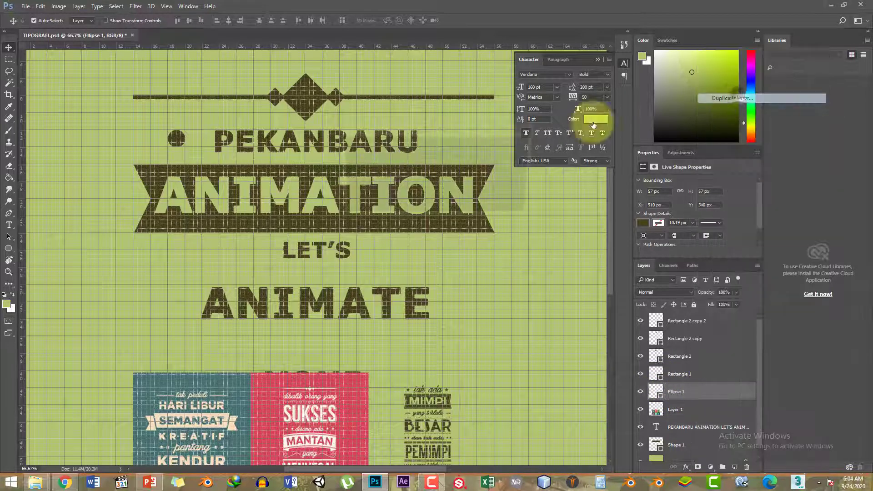
{"action": "left_click", "coordinate": [519, 144]}
{"action": "left_click_drag", "start_coordinate": [180, 144], "coordinate": [475, 145]}
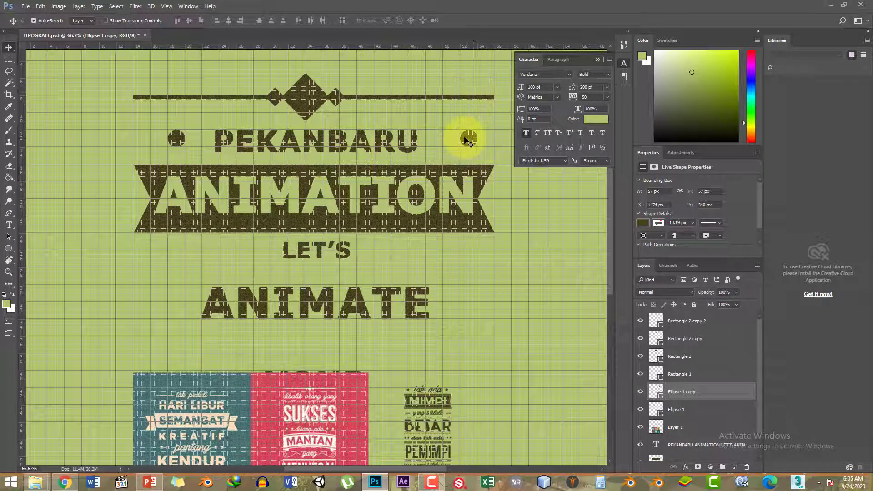
{"action": "left_click_drag", "start_coordinate": [456, 138], "coordinate": [441, 138]}
- Insert a blank line before LET'S in the poster text to leave a gap below the ribbon banner, and commit the edit
{"action": "key", "text": "ctrl+minus"}
{"action": "scroll", "coordinate": [450, 195], "scroll_direction": "down", "scroll_amount": 2}
{"action": "scroll", "coordinate": [364, 159], "scroll_direction": "up", "scroll_amount": 1}
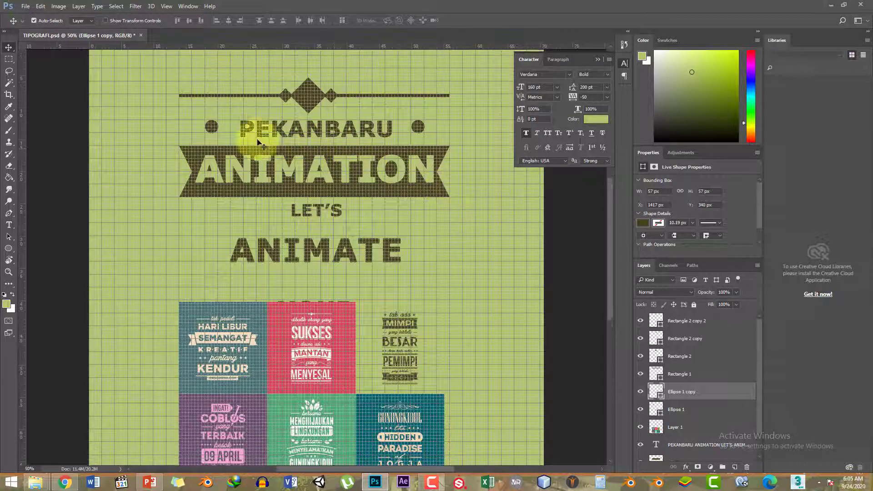
{"action": "scroll", "coordinate": [259, 182], "scroll_direction": "down", "scroll_amount": 1}
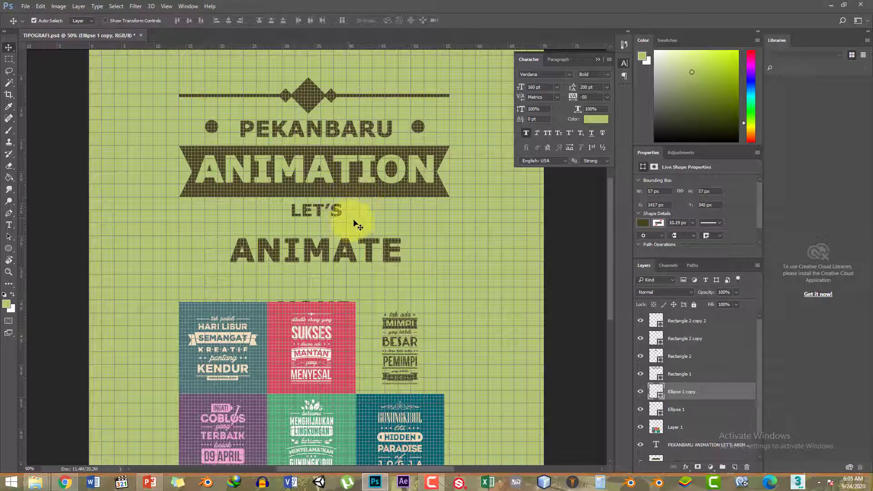
{"action": "left_click", "coordinate": [10, 225]}
{"action": "left_click", "coordinate": [300, 209]}
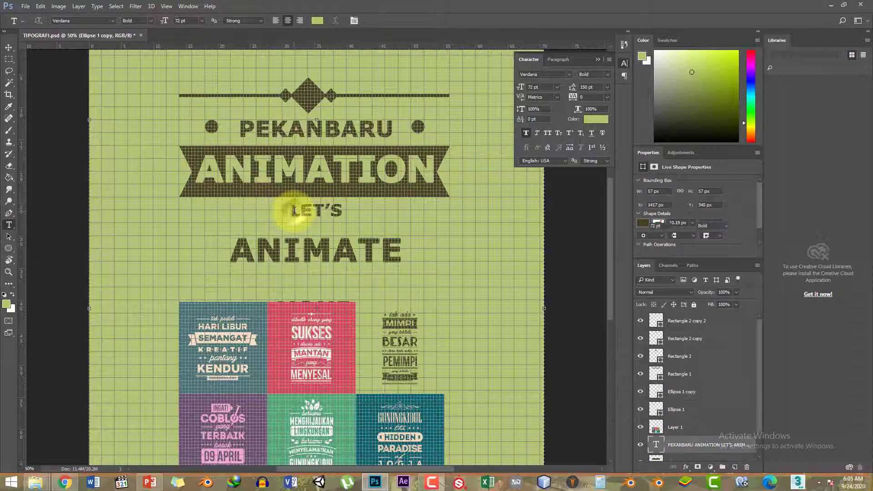
{"action": "left_click_drag", "start_coordinate": [196, 169], "coordinate": [403, 204]}
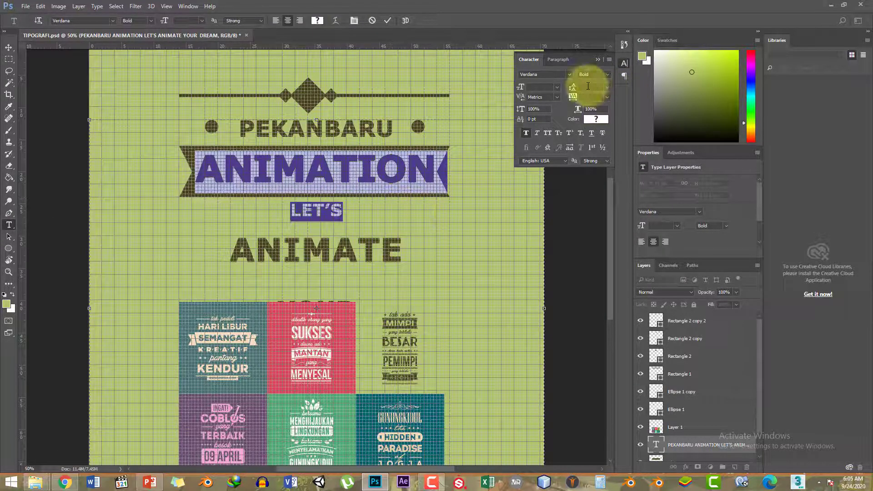
{"action": "key", "text": "ctrl+Return"}
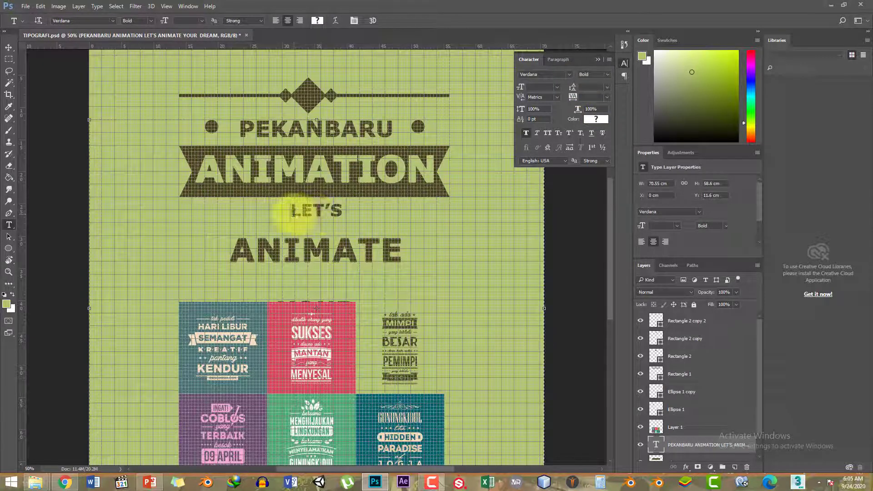
{"action": "left_click", "coordinate": [294, 211]}
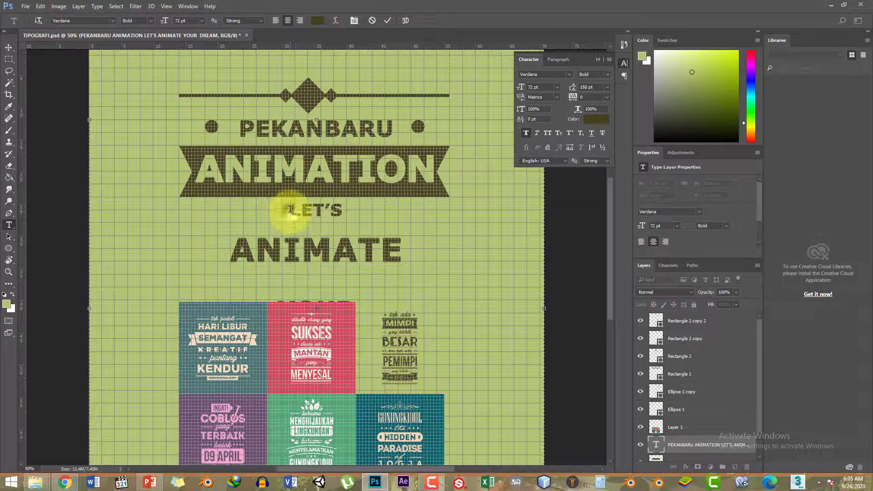
{"action": "key", "text": "Return"}
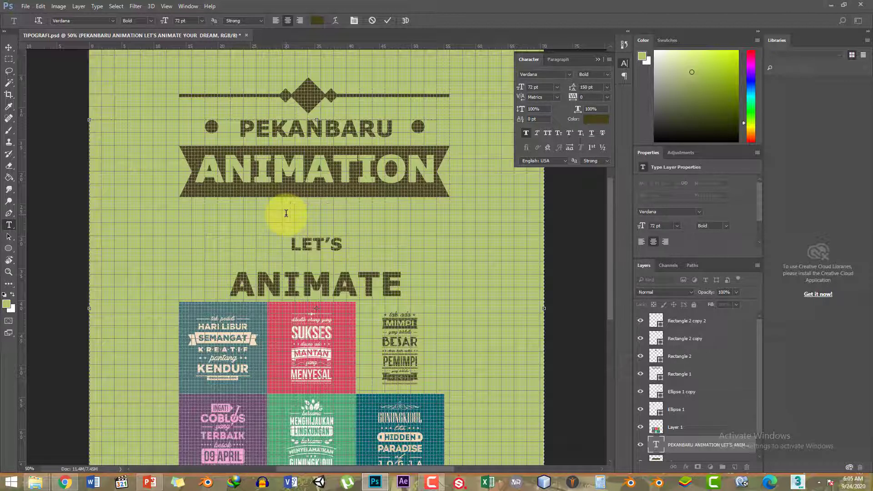
{"action": "scroll", "coordinate": [398, 190], "scroll_direction": "down", "scroll_amount": 3}
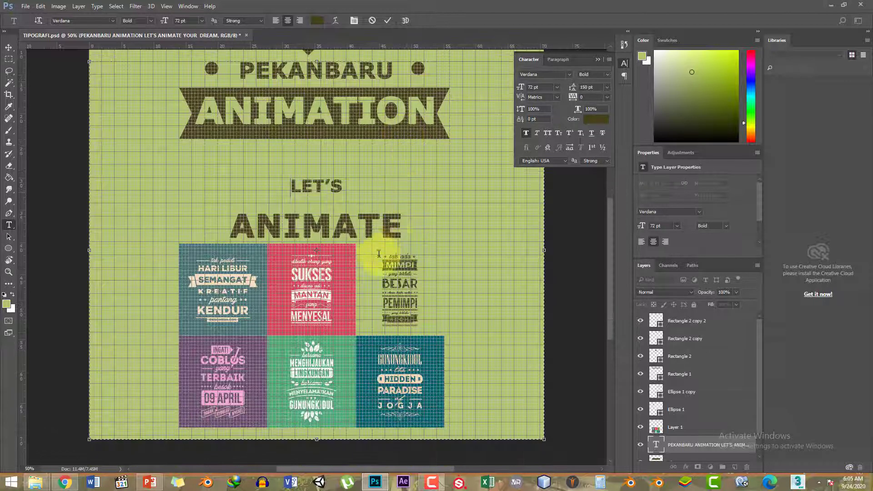
{"action": "scroll", "coordinate": [370, 189], "scroll_direction": "up", "scroll_amount": 1}
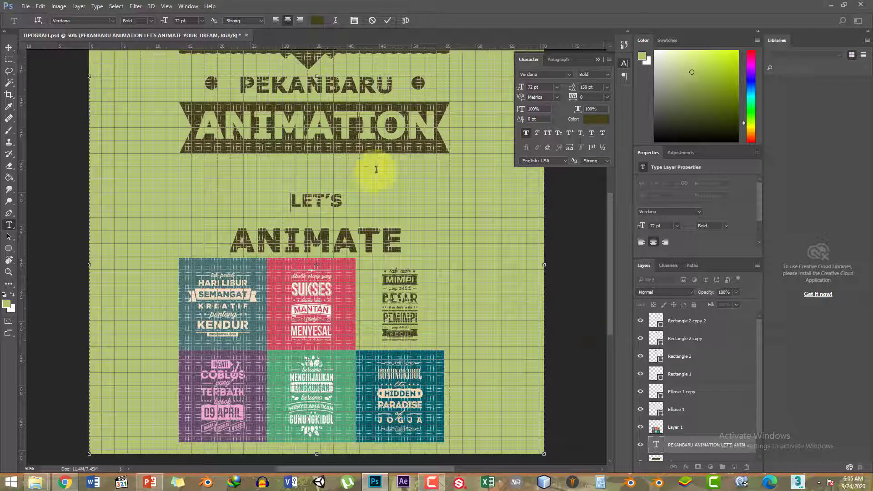
{"action": "scroll", "coordinate": [441, 155], "scroll_direction": "up", "scroll_amount": 1}
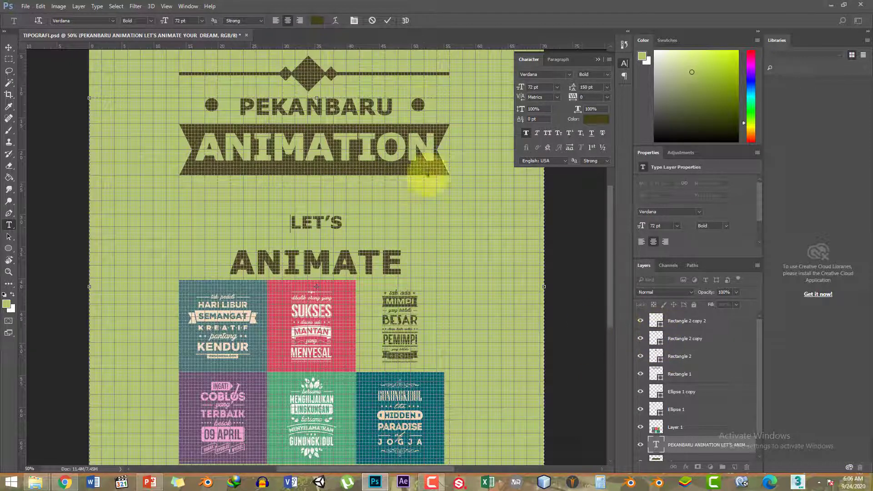
{"action": "left_click", "coordinate": [9, 47]}
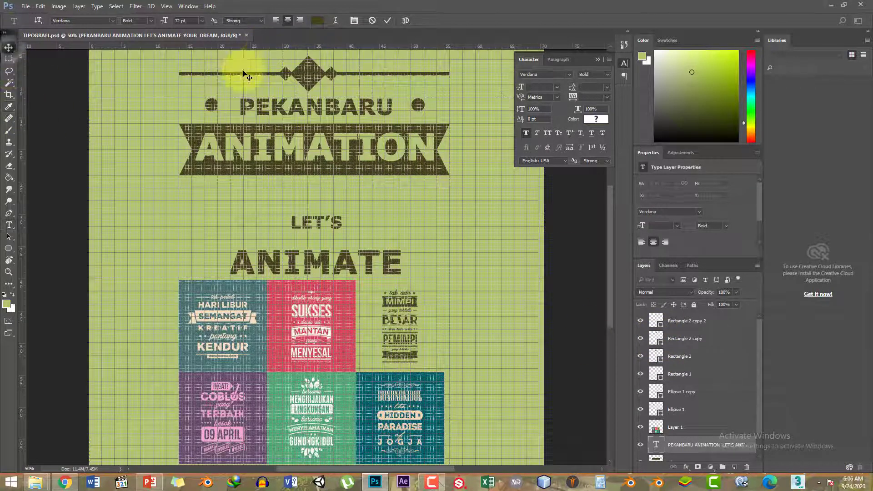
- Duplicate the circle left of PEKANBARU and move the copy just below the lower left tip of the ribbon banner
{"action": "left_click", "coordinate": [213, 105]}
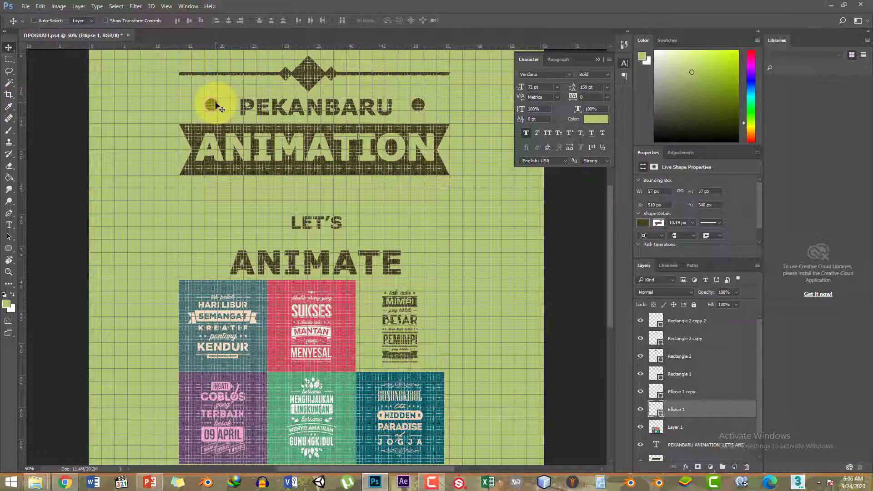
{"action": "key", "text": "ctrl"}
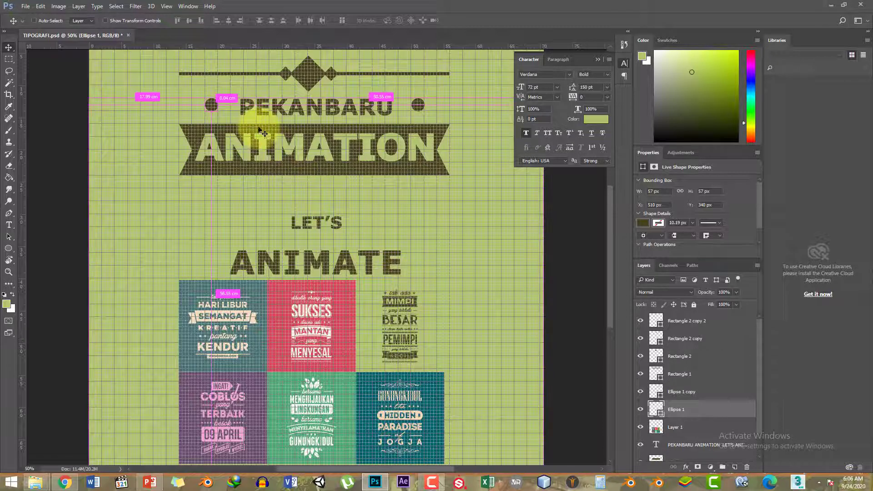
{"action": "key", "text": "ctrl+j"}
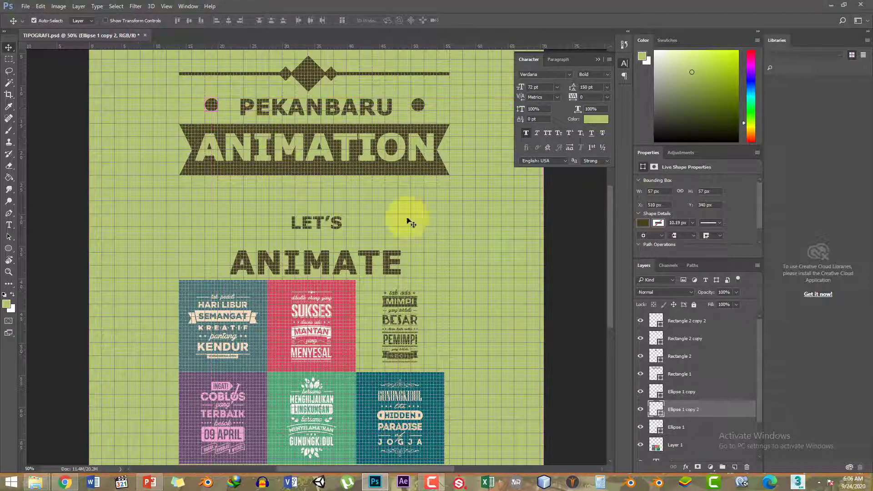
{"action": "right_click", "coordinate": [680, 411]}
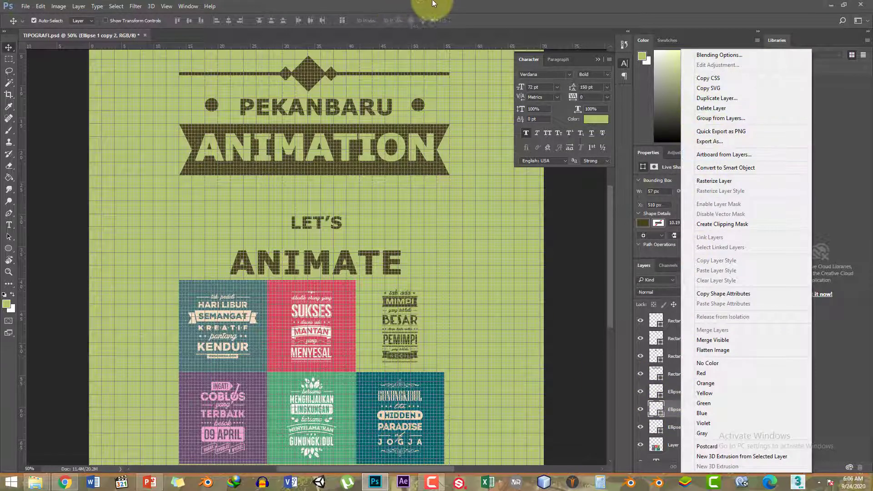
{"action": "left_click", "coordinate": [432, 6]}
{"action": "left_click_drag", "start_coordinate": [212, 106], "coordinate": [187, 195]}
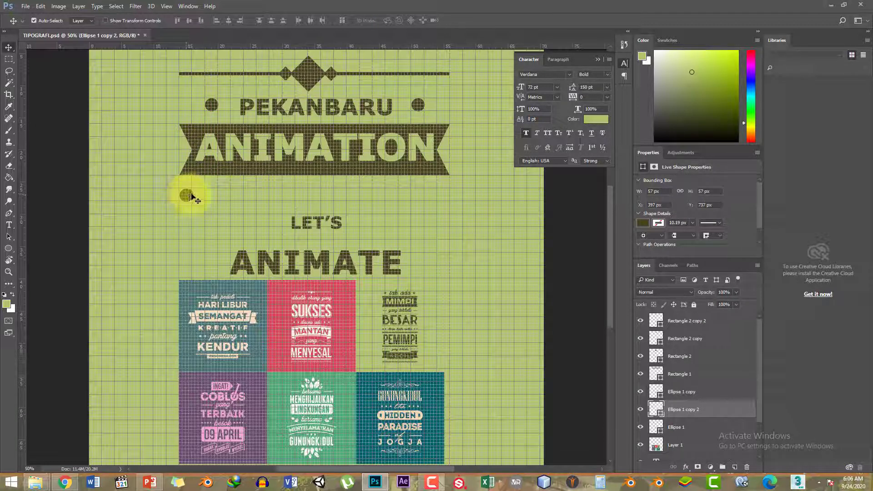
- Scale the circle copy below the ribbon down to 32 by 32 px and position it at X 397 px, Y 776 px
{"action": "key", "text": "ctrl+plus"}
{"action": "key", "text": "ctrl+plus"}
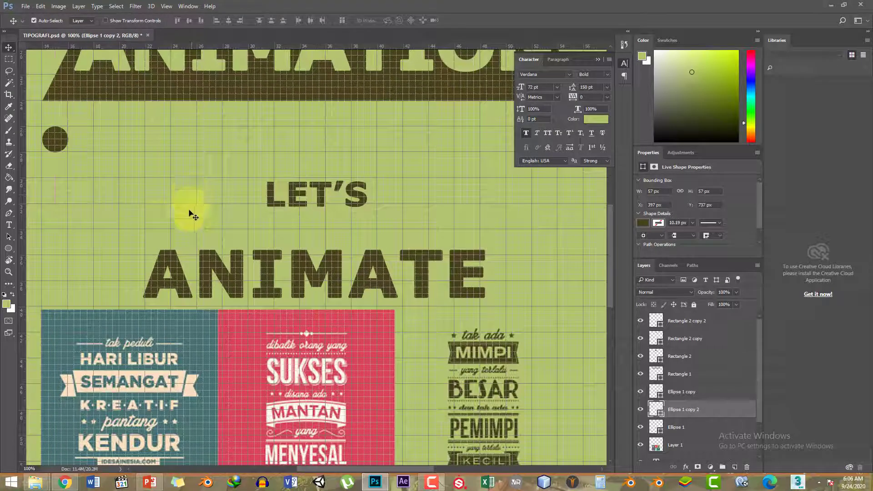
{"action": "scroll", "coordinate": [148, 210], "scroll_direction": "left", "scroll_amount": 1}
{"action": "scroll", "coordinate": [143, 208], "scroll_direction": "left", "scroll_amount": 4}
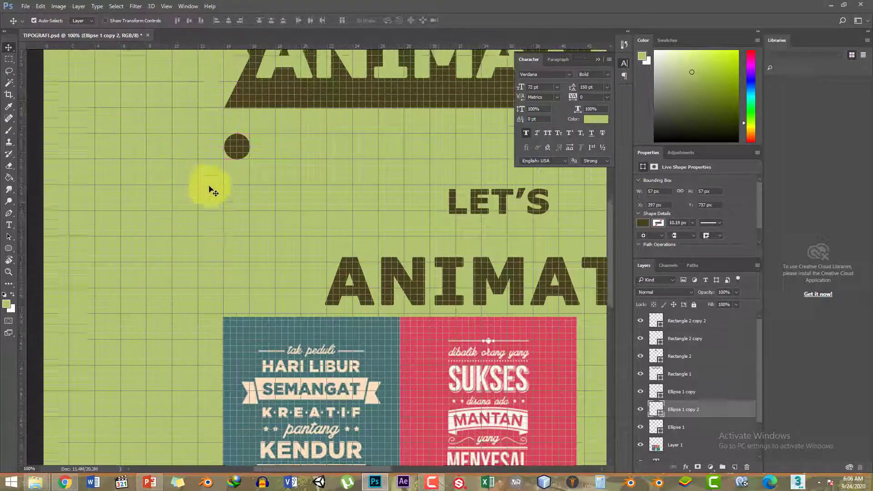
{"action": "scroll", "coordinate": [276, 222], "scroll_direction": "up", "scroll_amount": 2}
{"action": "scroll", "coordinate": [276, 222], "scroll_direction": "up", "scroll_amount": 2}
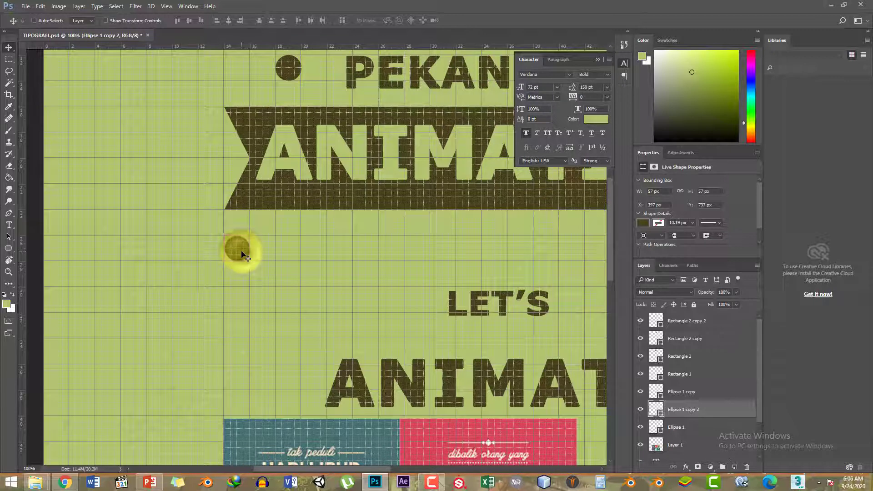
{"action": "key", "text": "ctrl+t"}
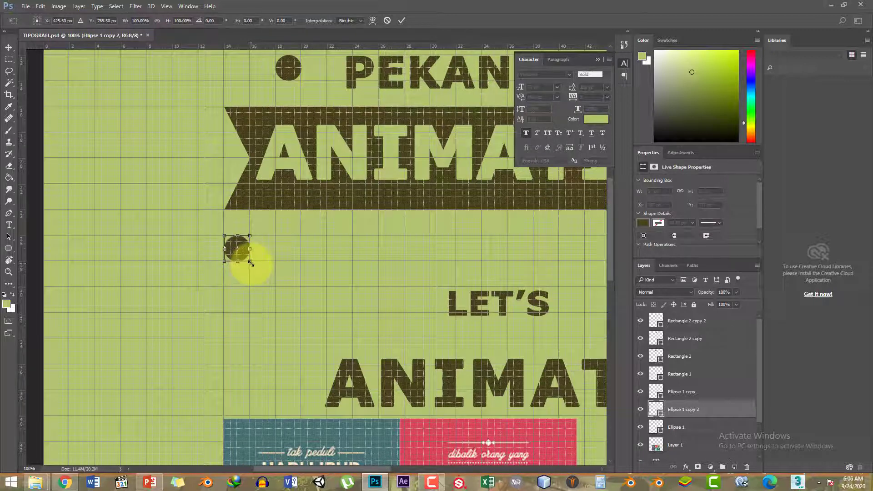
{"action": "left_click_drag", "start_coordinate": [251, 262], "coordinate": [232, 248]}
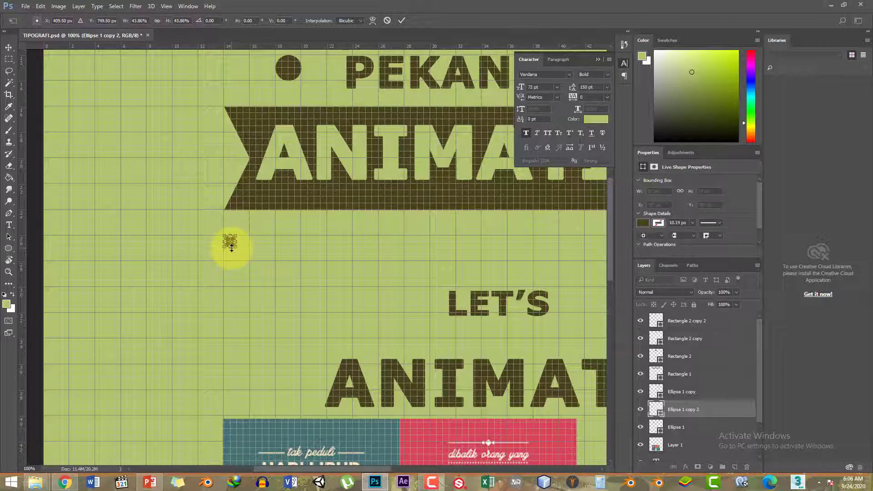
{"action": "key", "text": "Return"}
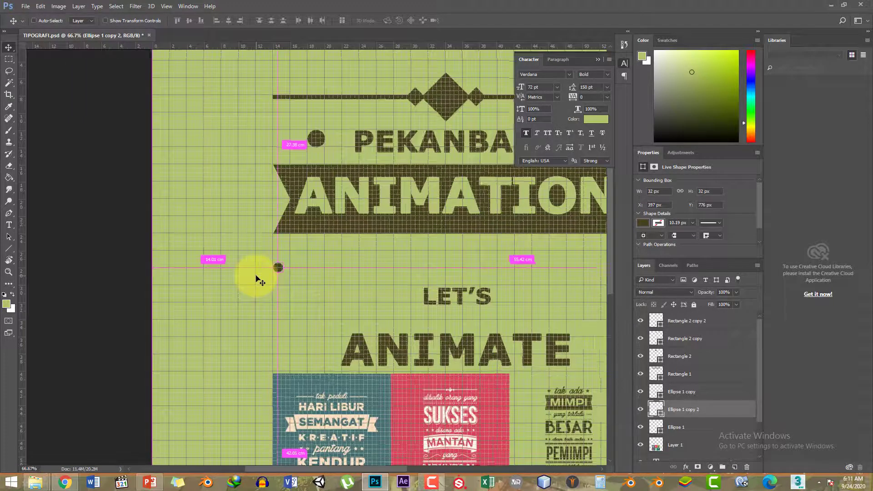
- Duplicate the small circle below the ribbon and place the copy to its right at X 454 px, on the same level
{"action": "key", "text": "ctrl+plus"}
{"action": "key", "text": "ctrl+plus"}
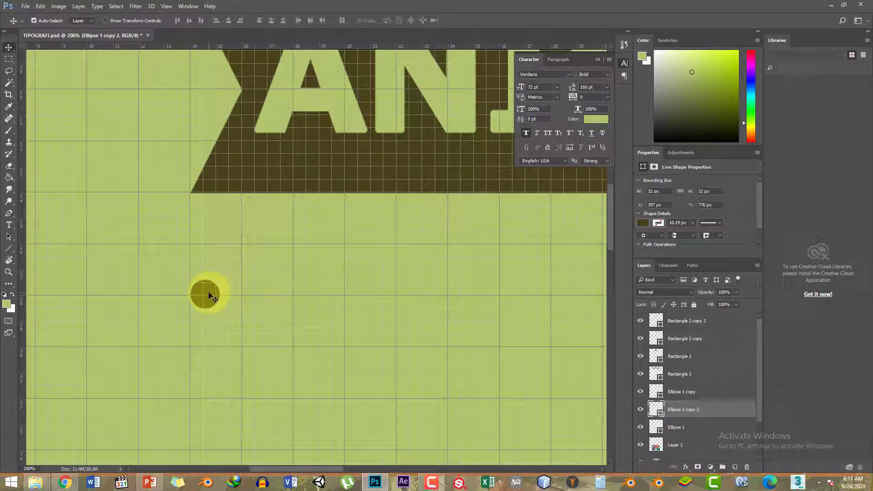
{"action": "key", "text": "ctrl"}
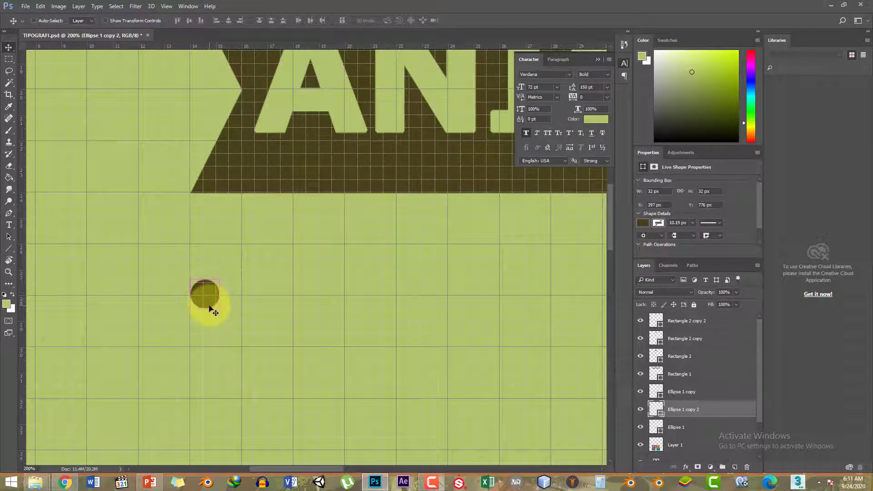
{"action": "left_click_drag", "start_coordinate": [258, 305], "coordinate": [262, 302]}
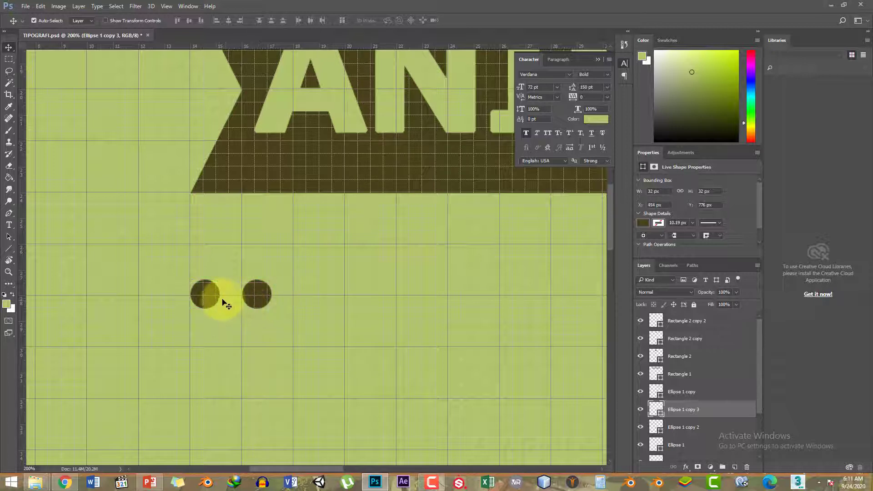
- Select both small circles and duplicate them to the right, making an evenly spaced row of four
{"action": "scroll", "coordinate": [699, 409], "scroll_direction": "down", "scroll_amount": 1}
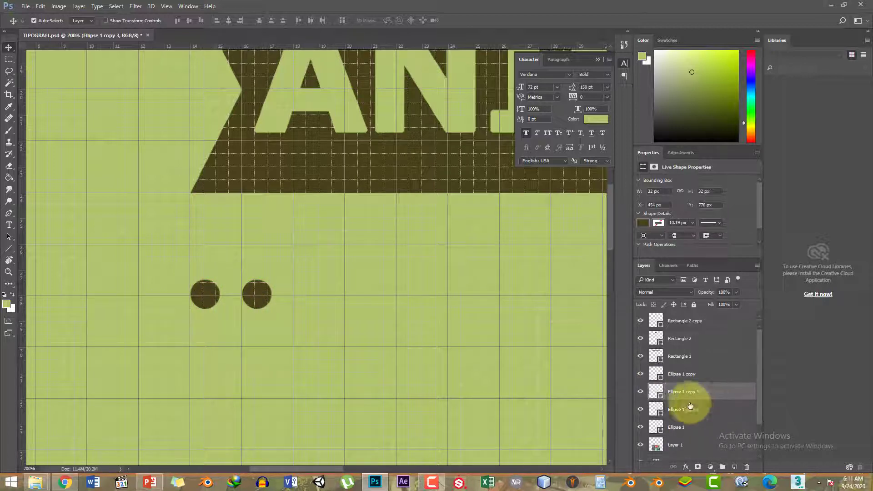
{"action": "left_click", "coordinate": [214, 296], "text": "shift"}
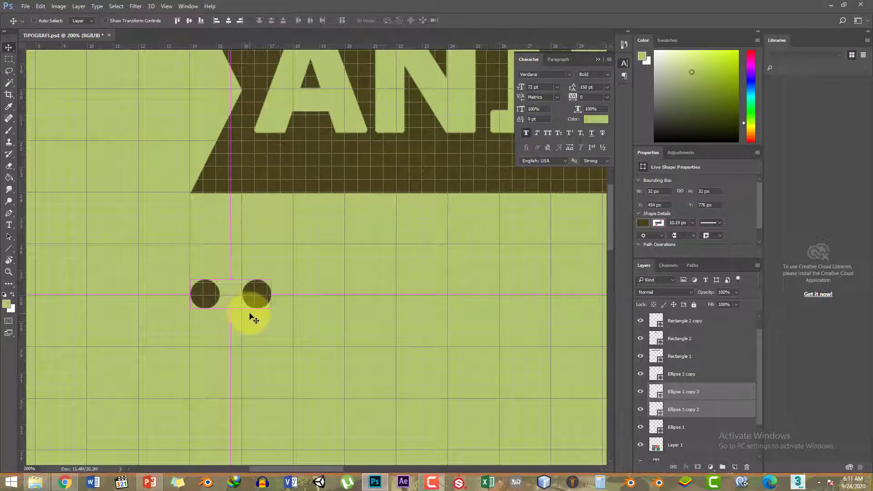
{"action": "left_click_drag", "start_coordinate": [251, 318], "coordinate": [360, 299]}
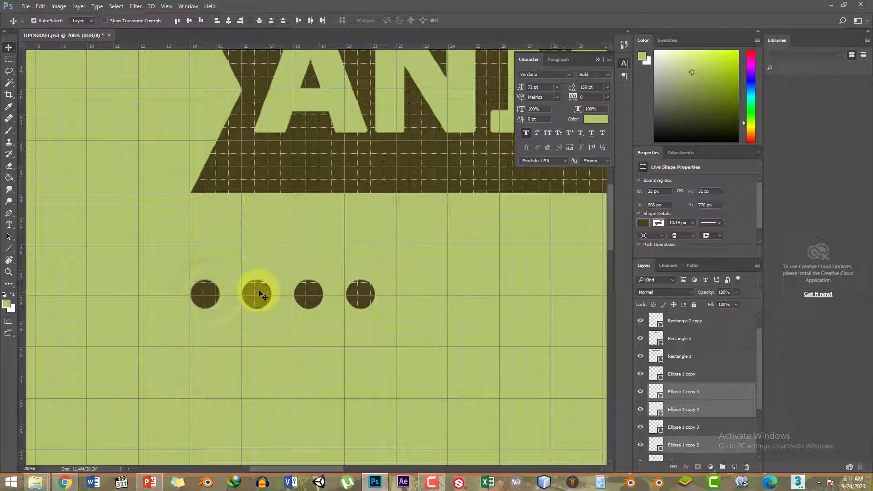
- Select the four small circles and duplicate them to the right, extending the row to eight circles
{"action": "scroll", "coordinate": [358, 306], "scroll_direction": "down", "scroll_amount": 1}
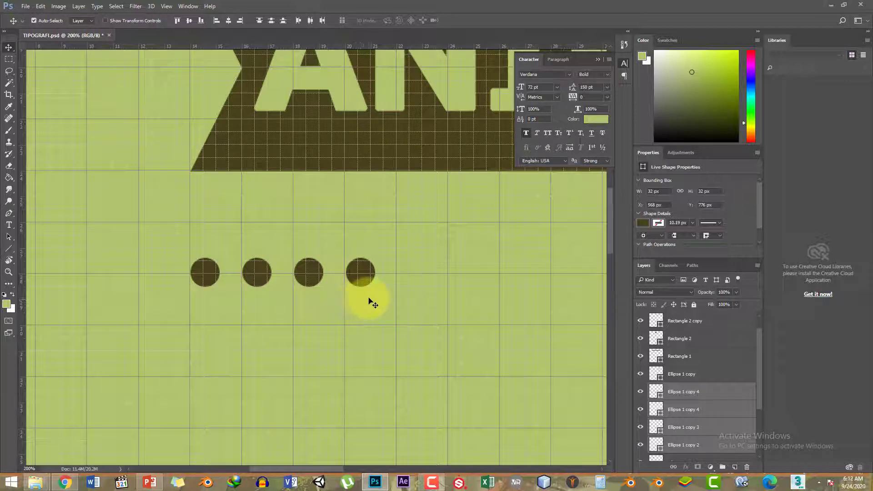
{"action": "scroll", "coordinate": [370, 302], "scroll_direction": "right", "scroll_amount": 4}
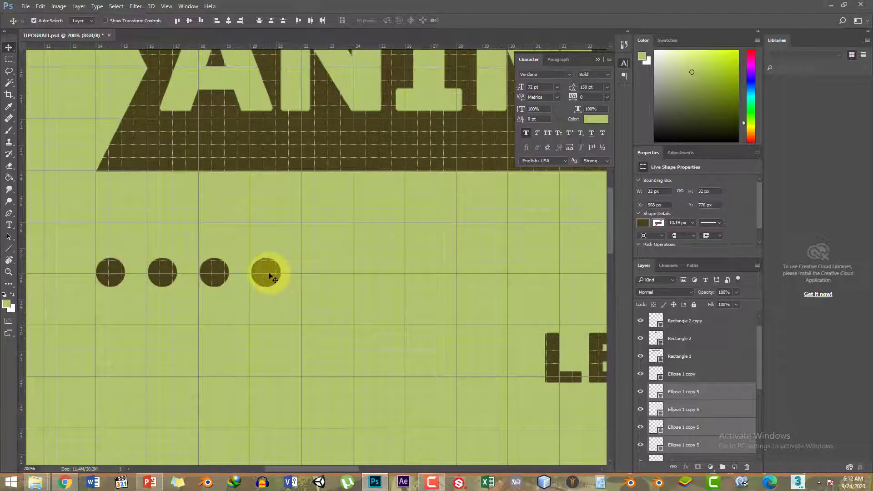
{"action": "left_click_drag", "start_coordinate": [271, 277], "coordinate": [473, 274]}
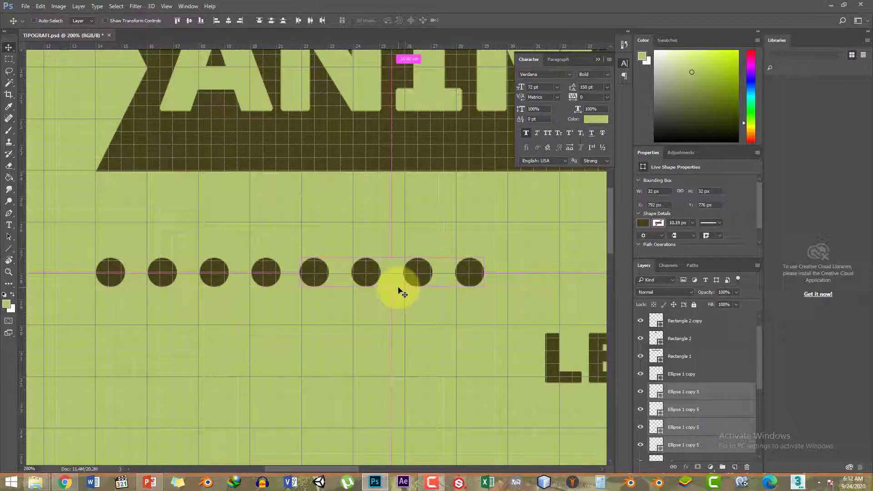
- Duplicate the eight small circles to the right, extending the dotted row to sixteen circles
{"action": "key", "text": "ctrl+minus"}
{"action": "scroll", "coordinate": [434, 289], "scroll_direction": "down", "scroll_amount": 1}
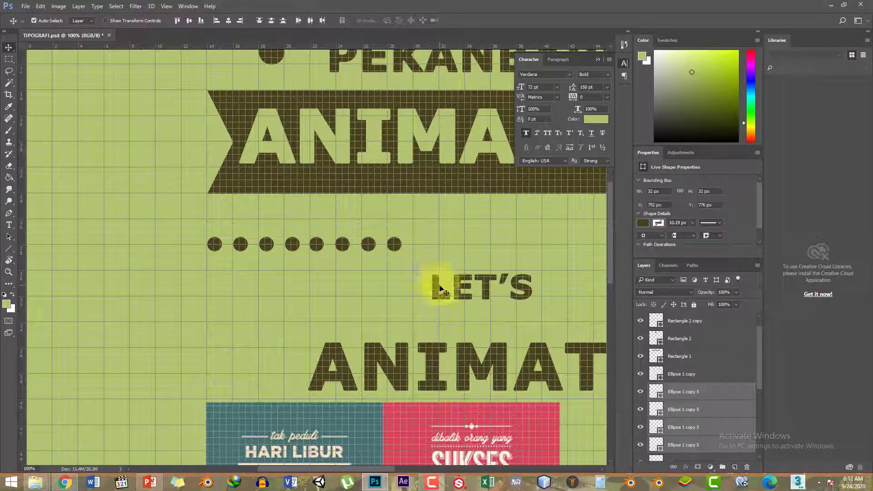
{"action": "scroll", "coordinate": [409, 264], "scroll_direction": "up", "scroll_amount": 1}
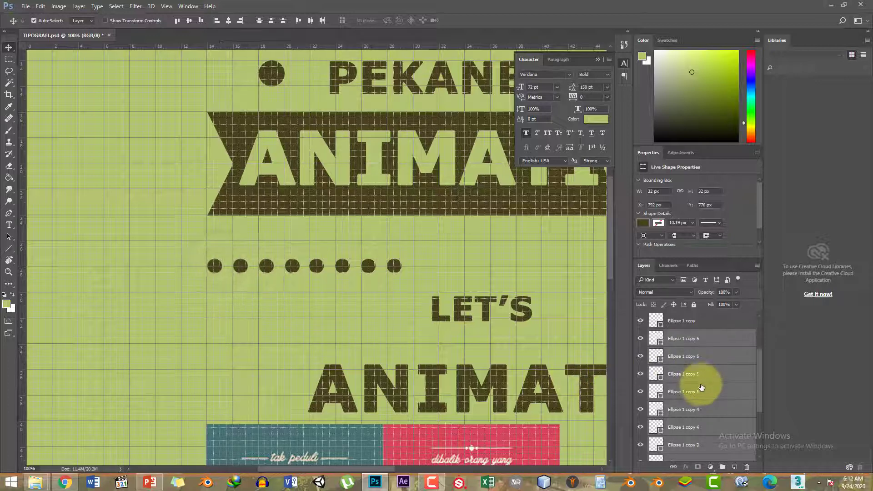
{"action": "scroll", "coordinate": [700, 389], "scroll_direction": "down", "scroll_amount": 3}
{"action": "scroll", "coordinate": [704, 390], "scroll_direction": "up", "scroll_amount": 1}
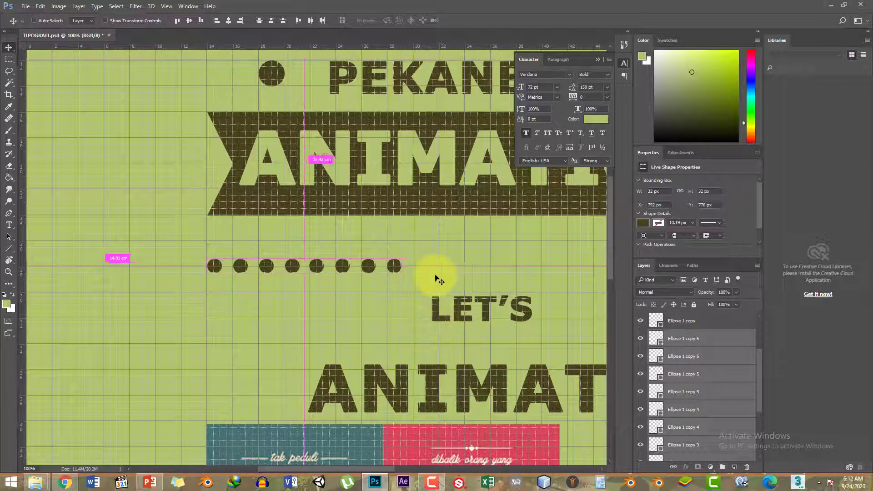
{"action": "scroll", "coordinate": [431, 281], "scroll_direction": "right", "scroll_amount": 2}
{"action": "scroll", "coordinate": [431, 281], "scroll_direction": "right", "scroll_amount": 1}
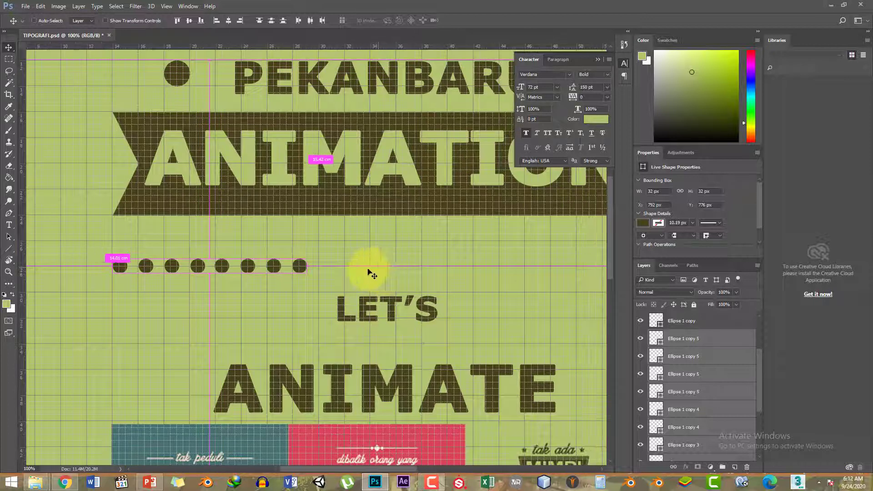
{"action": "key", "text": "ctrl+j"}
{"action": "left_click_drag", "start_coordinate": [397, 276], "coordinate": [508, 271]}
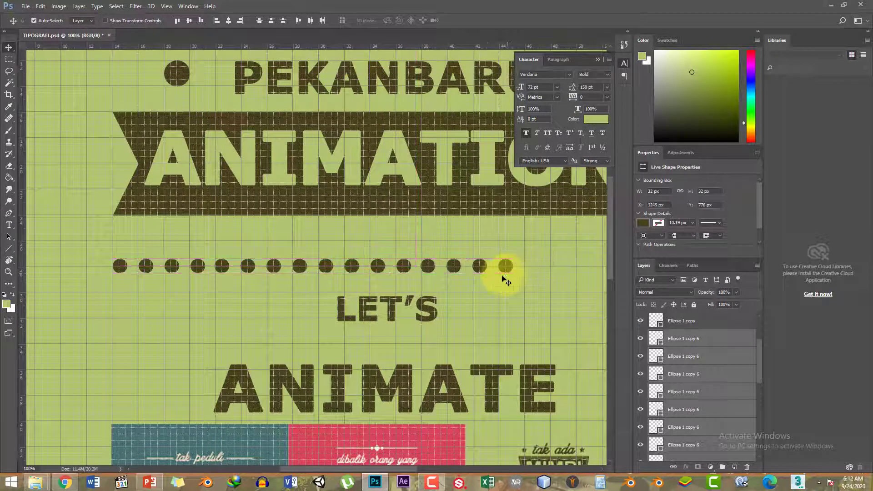
- Duplicate the eight selected circles to the right again, extending the dotted row past the ribbon's right end, with the last circle at X 1699 px
{"action": "left_click_drag", "start_coordinate": [467, 309], "coordinate": [459, 295]}
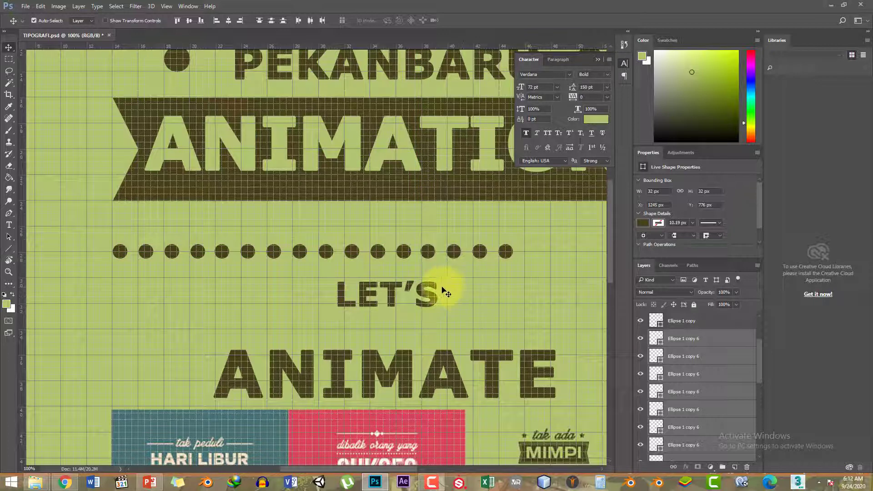
{"action": "scroll", "coordinate": [500, 295], "scroll_direction": "right", "scroll_amount": 5}
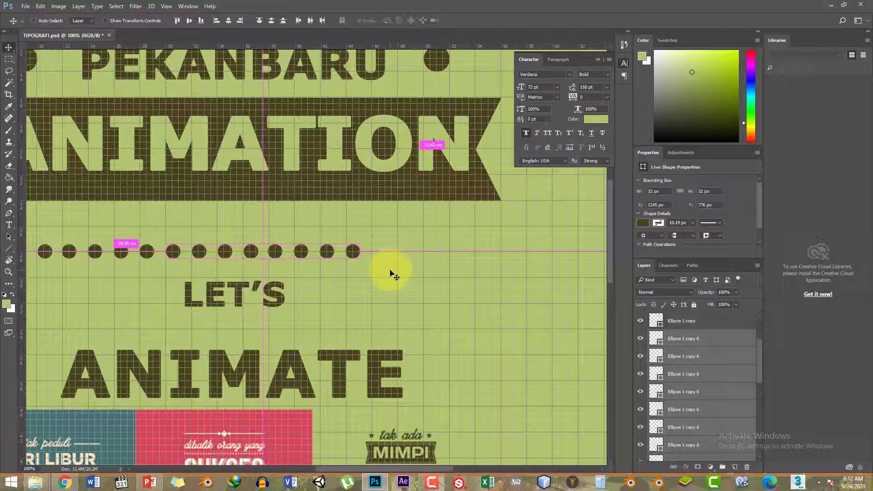
{"action": "left_click_drag", "start_coordinate": [354, 256], "coordinate": [561, 253]}
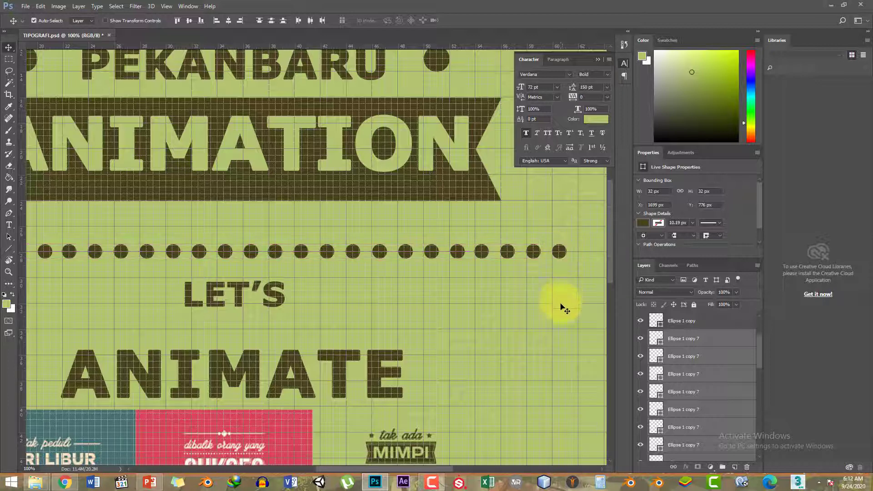
- Delete the three surplus circles at the right end of the dotted row
{"action": "left_click", "coordinate": [565, 224]}
{"action": "left_click", "coordinate": [561, 250]}
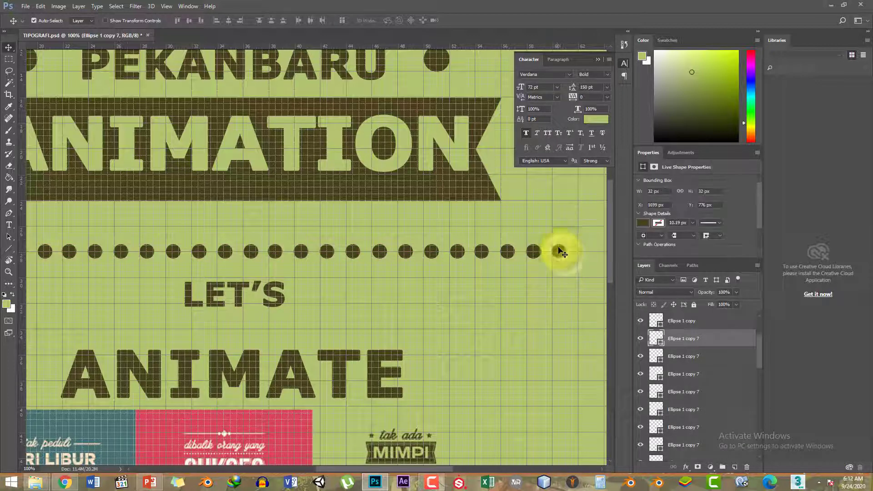
{"action": "left_click", "coordinate": [568, 207]}
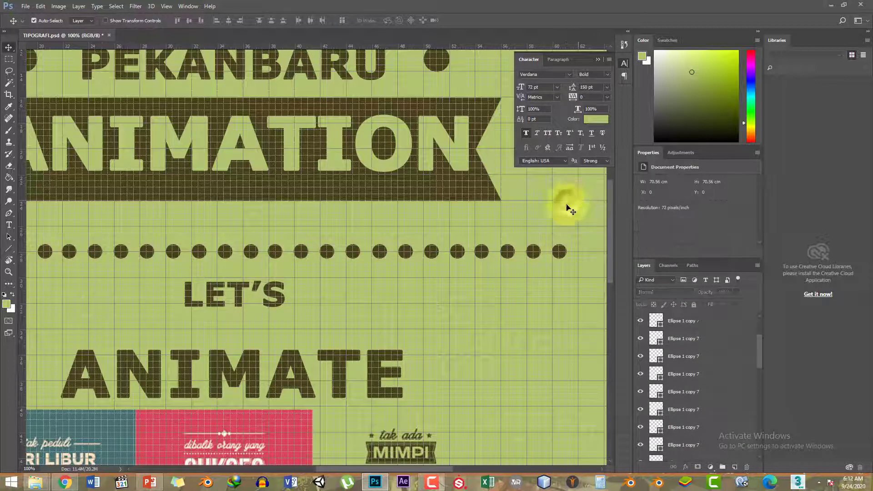
{"action": "left_click", "coordinate": [562, 254]}
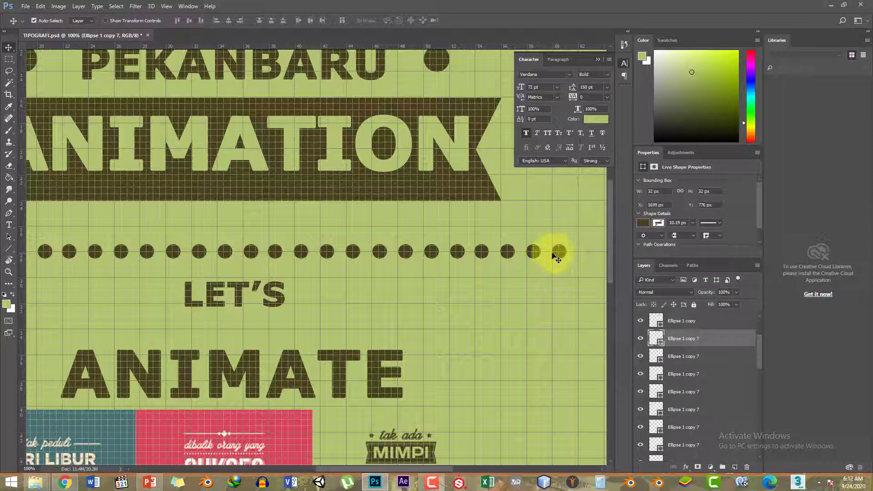
{"action": "left_click_drag", "start_coordinate": [552, 253], "coordinate": [537, 251]}
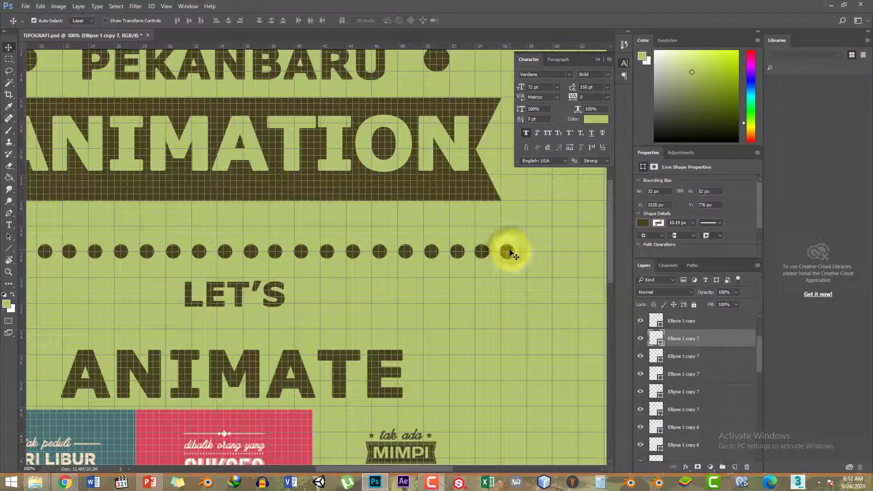
{"action": "key", "text": "Delete"}
{"action": "key", "text": "ctrl+minus"}
{"action": "key", "text": "ctrl+minus"}
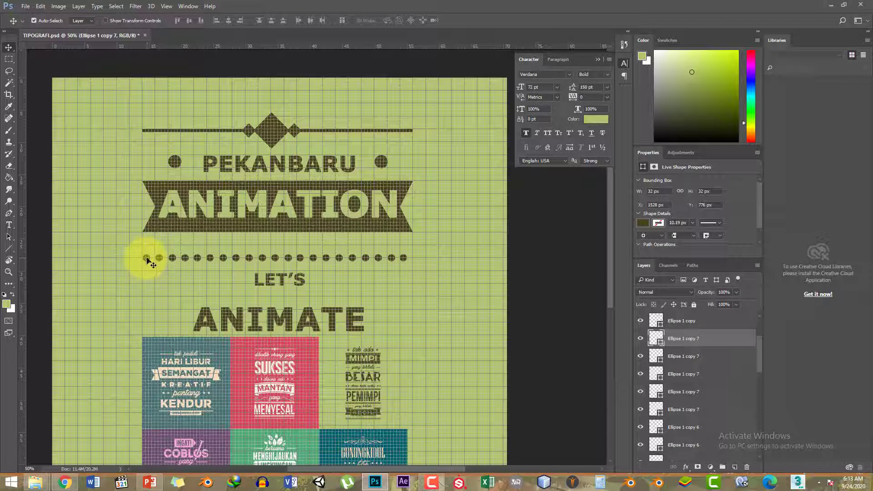
- Select the layers of all the small circles in the dotted row and move the row to X 409 px, Y 760 px
{"action": "scroll", "coordinate": [758, 344], "scroll_direction": "up", "scroll_amount": 2}
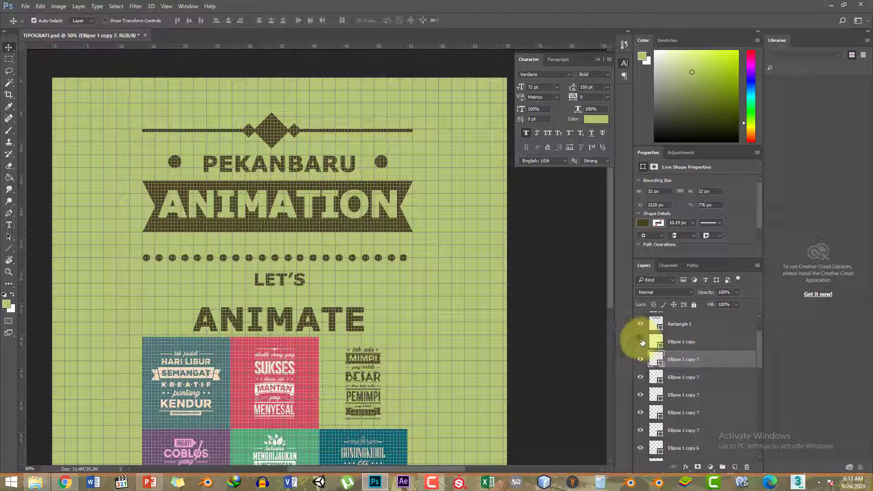
{"action": "left_click", "coordinate": [640, 359]}
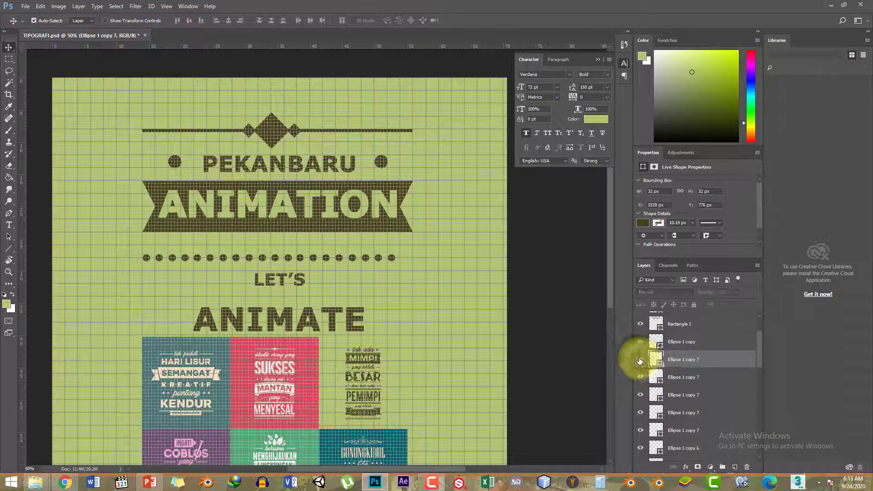
{"action": "left_click", "coordinate": [639, 360]}
{"action": "scroll", "coordinate": [756, 350], "scroll_direction": "down", "scroll_amount": 3}
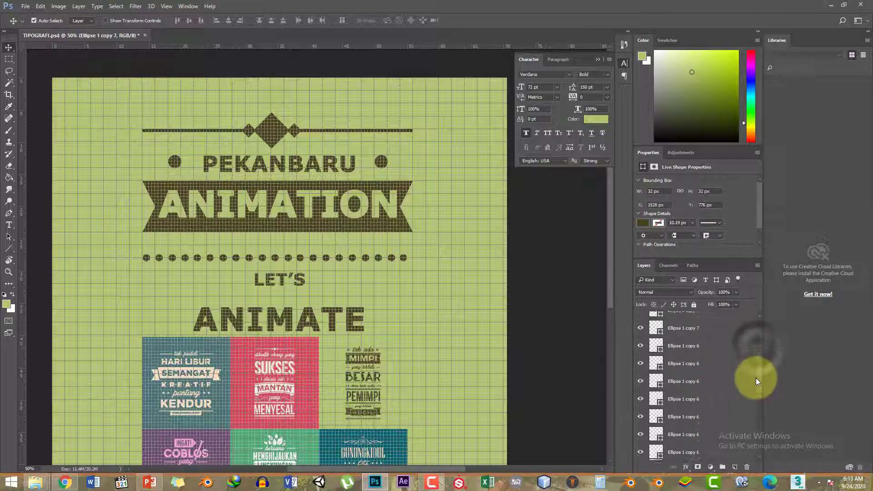
{"action": "scroll", "coordinate": [756, 378], "scroll_direction": "down", "scroll_amount": 5}
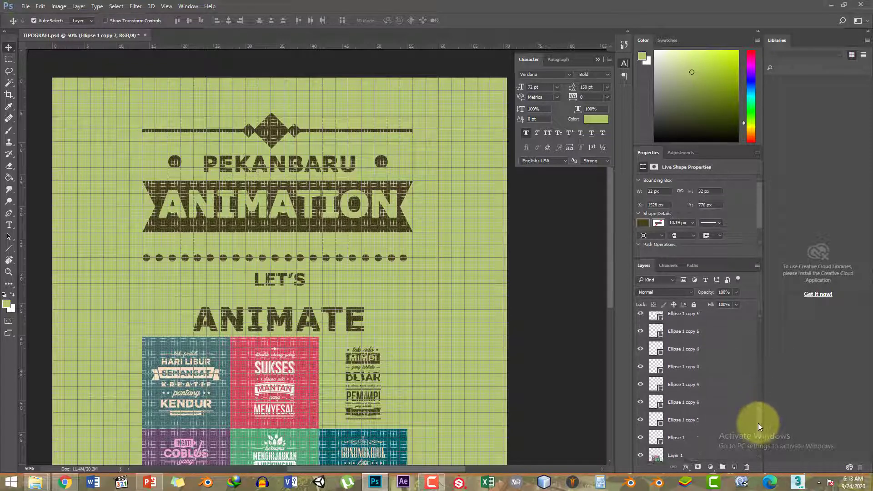
{"action": "scroll", "coordinate": [757, 425], "scroll_direction": "down", "scroll_amount": 2}
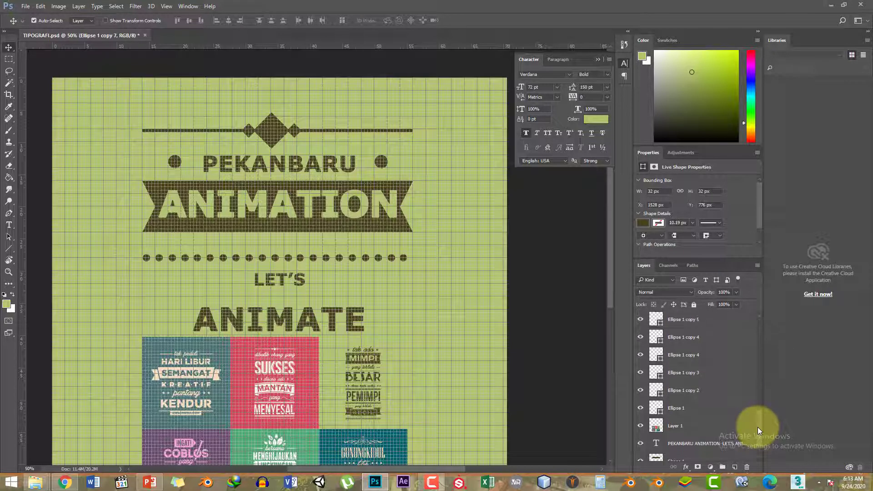
{"action": "left_click", "coordinate": [639, 390]}
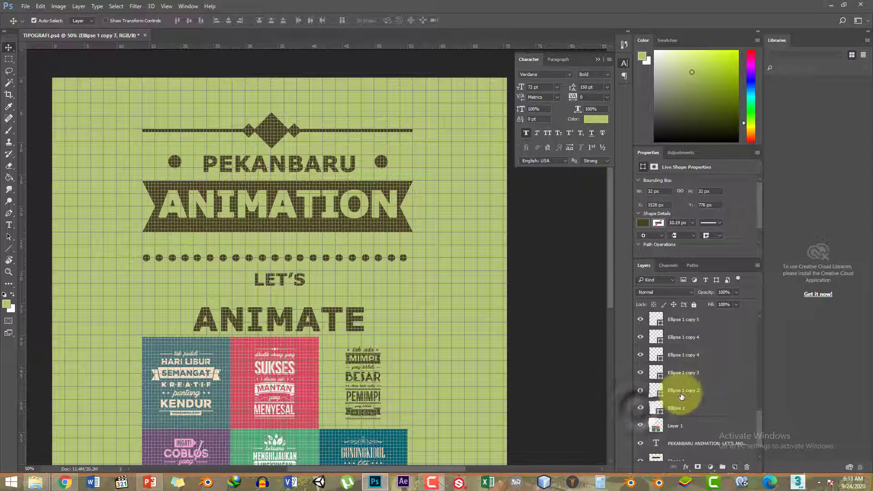
{"action": "scroll", "coordinate": [751, 347], "scroll_direction": "up", "scroll_amount": 5}
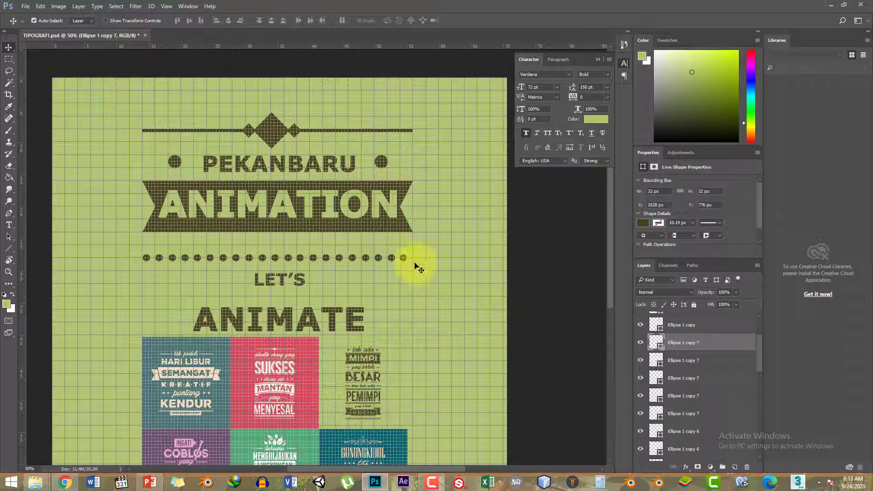
{"action": "scroll", "coordinate": [759, 340], "scroll_direction": "down", "scroll_amount": 2}
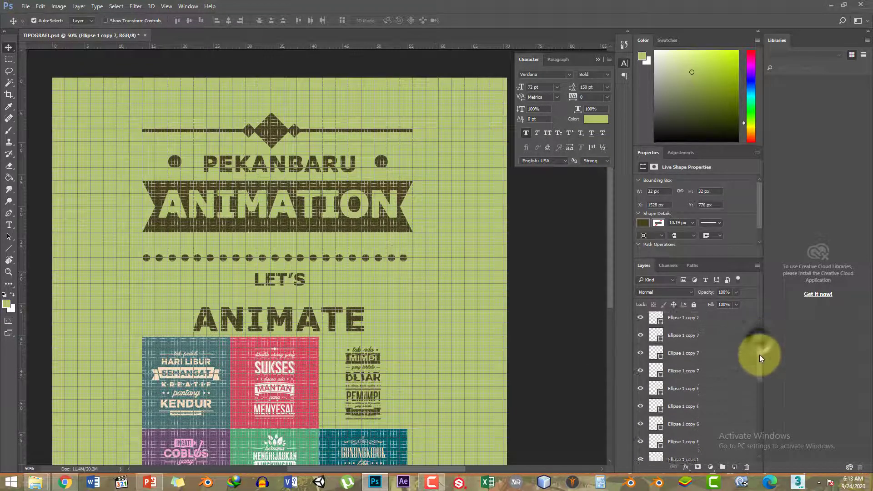
{"action": "left_click_drag", "start_coordinate": [760, 355], "coordinate": [759, 413]}
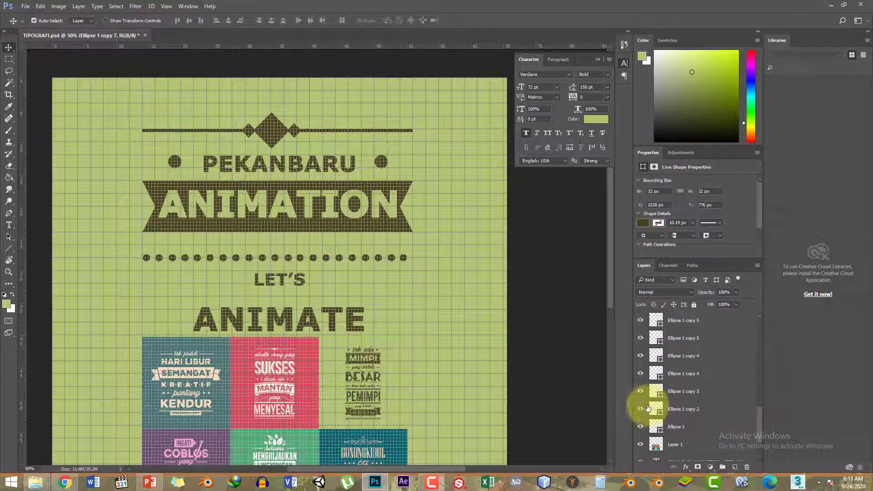
{"action": "left_click", "coordinate": [718, 411], "text": "shift"}
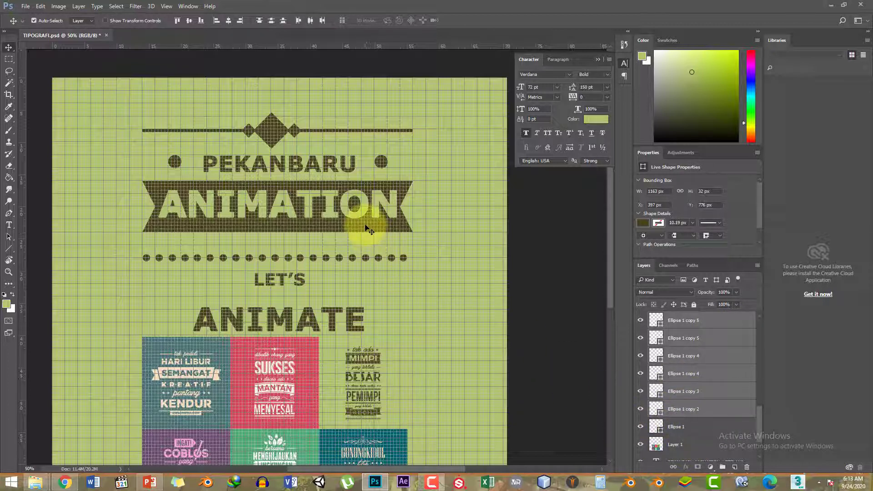
{"action": "key", "text": "alt+Right"}
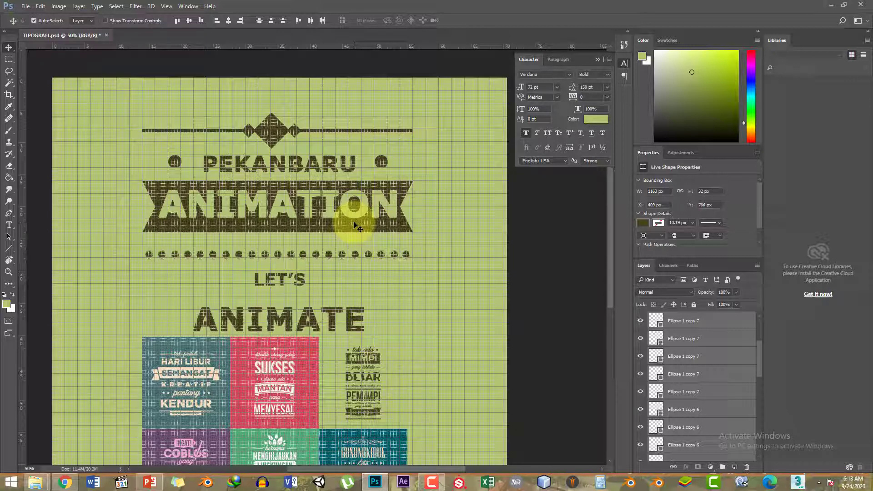
- Duplicate the divider line at the top of the poster and shorten the copy from its right end to 400 px wide
{"action": "scroll", "coordinate": [358, 227], "scroll_direction": "down", "scroll_amount": 3}
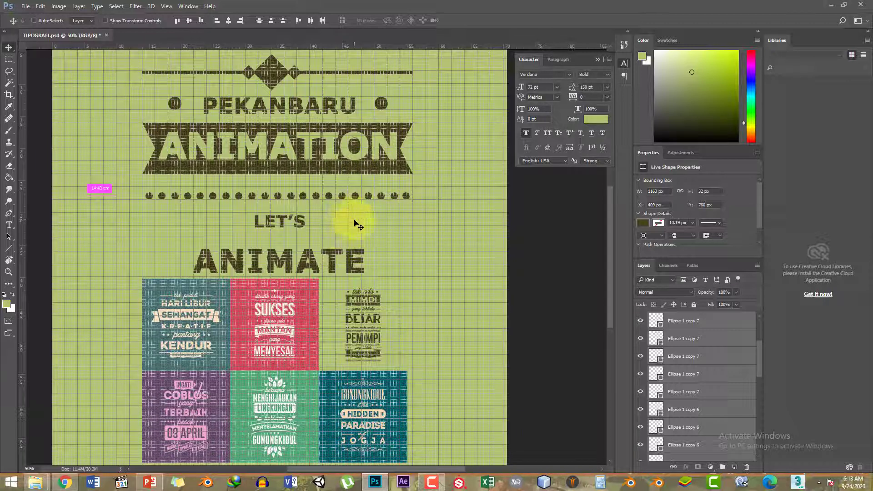
{"action": "scroll", "coordinate": [357, 225], "scroll_direction": "left", "scroll_amount": 3}
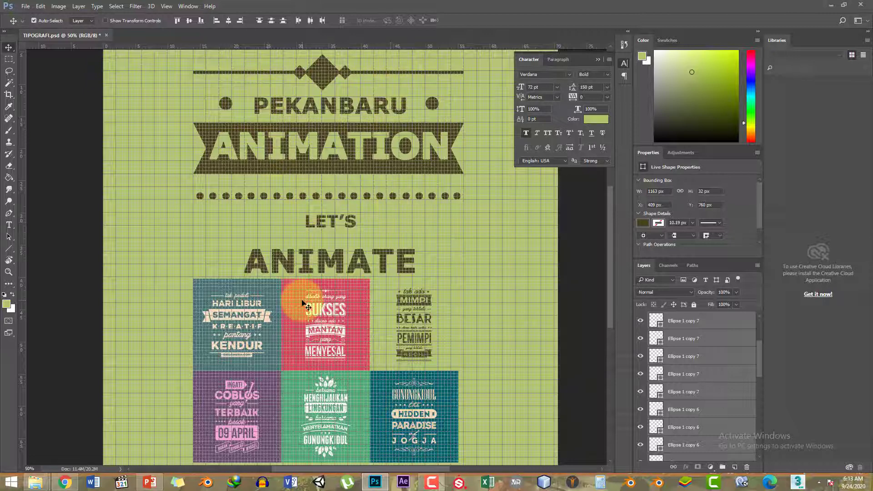
{"action": "left_click", "coordinate": [415, 251]}
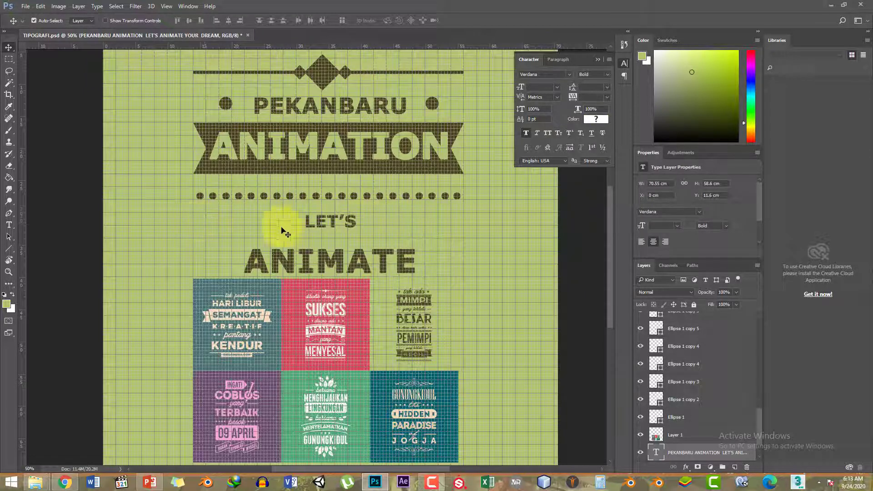
{"action": "scroll", "coordinate": [262, 68], "scroll_direction": "down", "scroll_amount": 1}
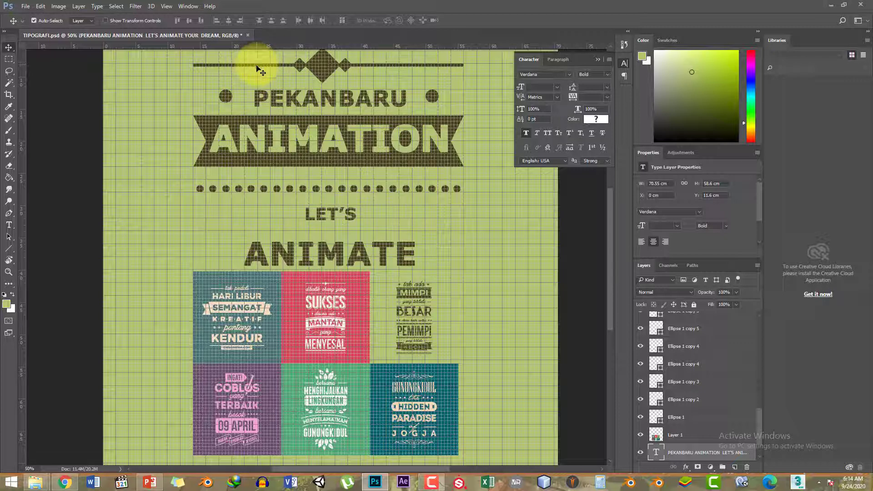
{"action": "left_click", "coordinate": [257, 66], "text": "ctrl"}
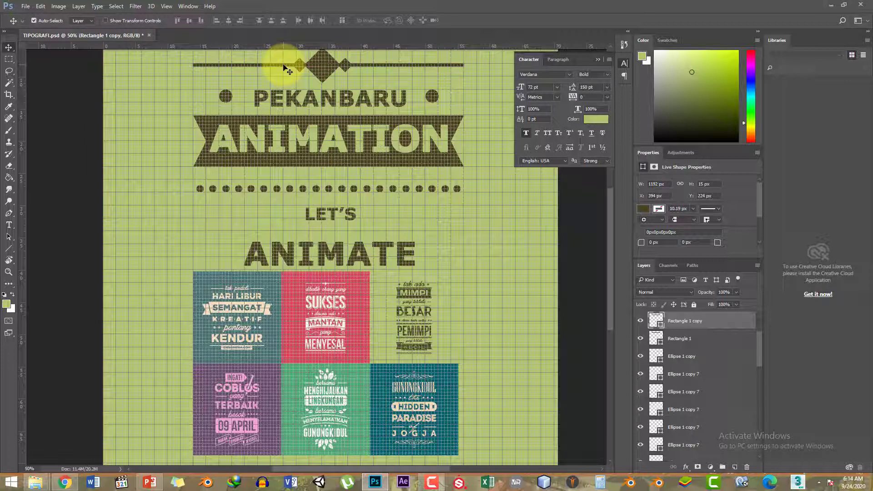
{"action": "key", "text": "ctrl+t"}
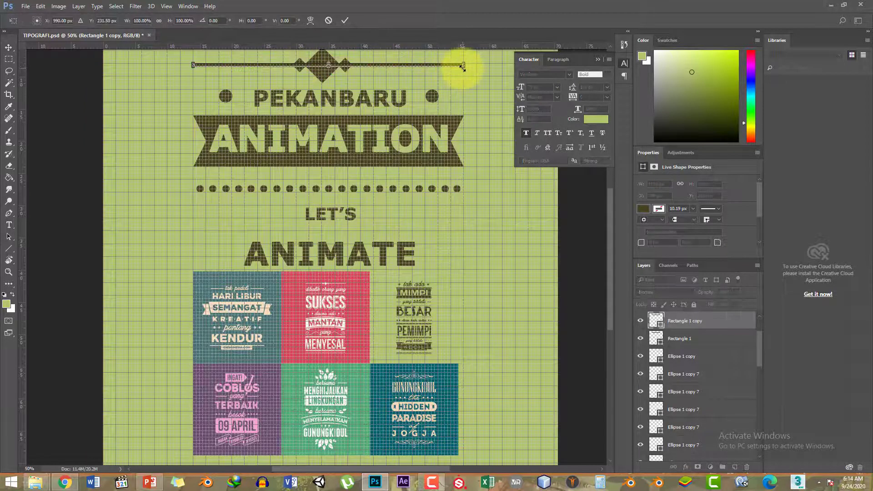
{"action": "left_click_drag", "start_coordinate": [465, 65], "coordinate": [285, 64]}
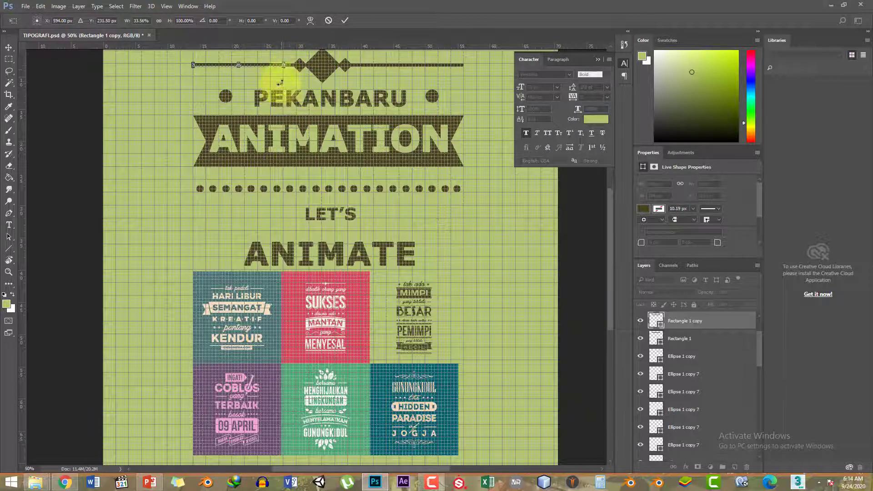
{"action": "key", "text": "Return"}
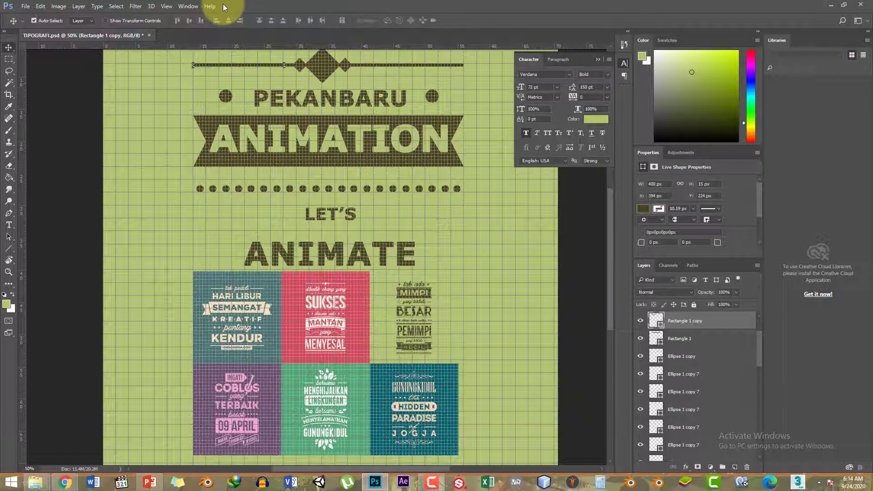
- Move the short line copy straight down to the left of the LET'S text, at Y 882 px
{"action": "key", "text": "shift+Down"}
{"action": "key", "text": "shift+Down"}
{"action": "key", "text": "shift+Down"}
{"action": "key", "text": "shift+Down"}
{"action": "key", "text": "shift+Down"}
{"action": "key", "text": "shift+Down"}
{"action": "key", "text": "shift+Down"}
{"action": "key", "text": "shift+Down"}
{"action": "key", "text": "shift+Down"}
{"action": "key", "text": "shift+Down"}
{"action": "key", "text": "shift+Down"}
{"action": "key", "text": "shift+Down"}
{"action": "key", "text": "shift+Down"}
{"action": "key", "text": "shift+Down"}
{"action": "key", "text": "shift+Down"}
{"action": "key", "text": "shift+Down"}
{"action": "key", "text": "shift+Down"}
{"action": "key", "text": "shift+Down"}
{"action": "key", "text": "shift+Down"}
{"action": "key", "text": "shift+Down"}
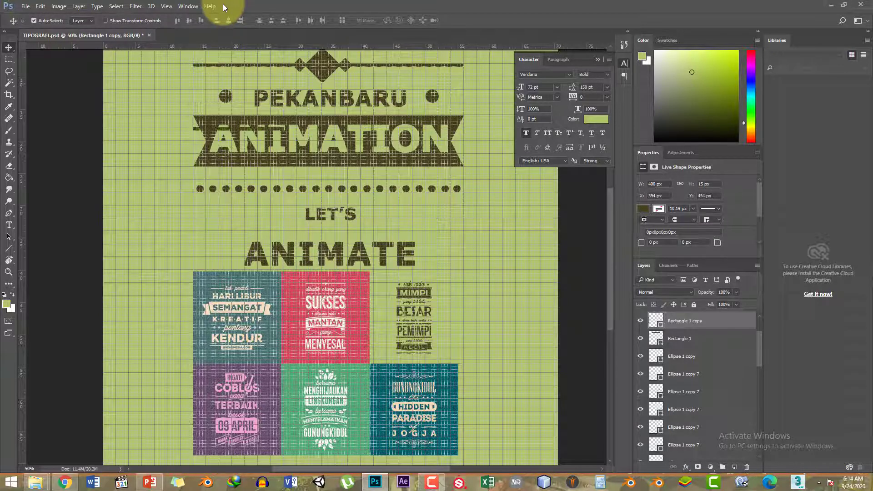
{"action": "key", "text": "shift+Down"}
{"action": "key", "text": "shift+Down"}
{"action": "key", "text": "shift+Down"}
{"action": "key", "text": "shift+Down"}
{"action": "key", "text": "shift+Down"}
{"action": "key", "text": "shift+Down"}
{"action": "key", "text": "shift+Down"}
{"action": "key", "text": "shift+Down"}
{"action": "key", "text": "shift+Down"}
{"action": "key", "text": "shift+Down"}
{"action": "key", "text": "shift+Down"}
{"action": "key", "text": "shift+Down"}
{"action": "key", "text": "shift+Down"}
{"action": "key", "text": "shift+Down"}
{"action": "key", "text": "shift+Down"}
{"action": "key", "text": "shift+Down"}
{"action": "key", "text": "shift+Down"}
{"action": "key", "text": "shift+Down"}
{"action": "key", "text": "shift+Down"}
{"action": "key", "text": "shift+Down"}
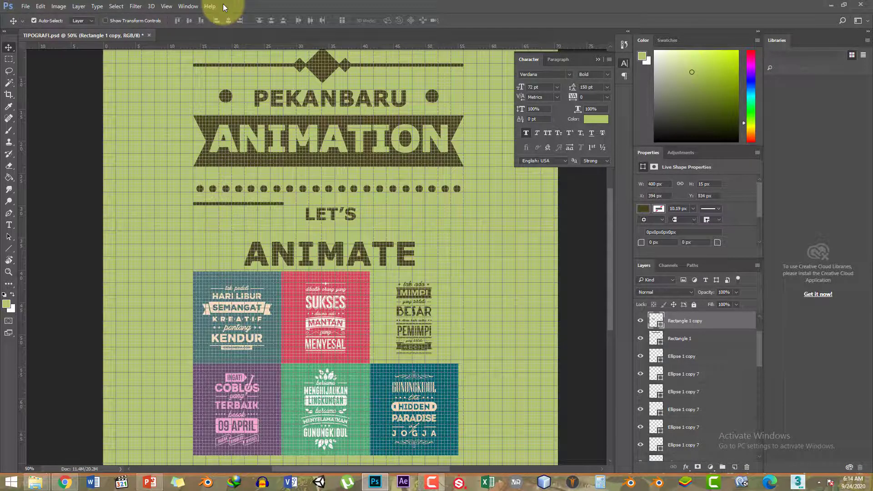
{"action": "key", "text": "shift+Down"}
{"action": "key", "text": "shift+Down"}
{"action": "key", "text": "shift+Down"}
{"action": "key", "text": "shift+Down"}
{"action": "key", "text": "shift+Down"}
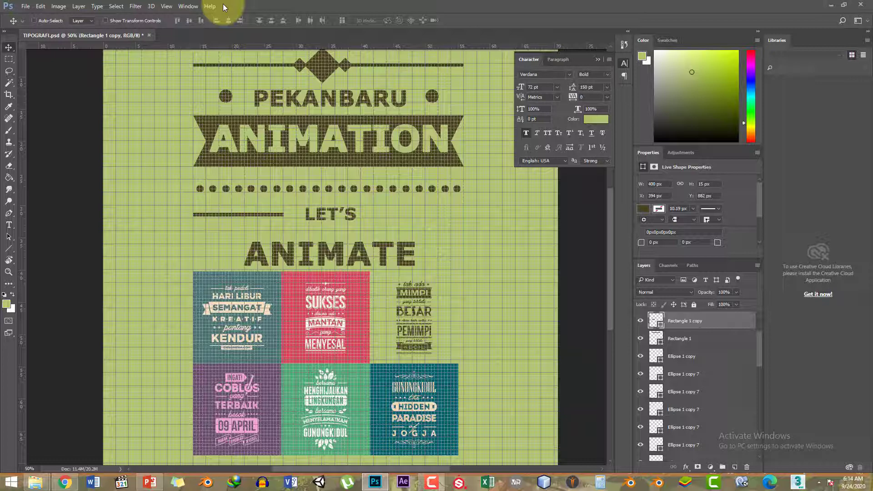
- Duplicate the short line beside LET'S and place the copy on the right side of the word at X 1184 px, Y 882 px
{"action": "key", "text": "ctrl+j"}
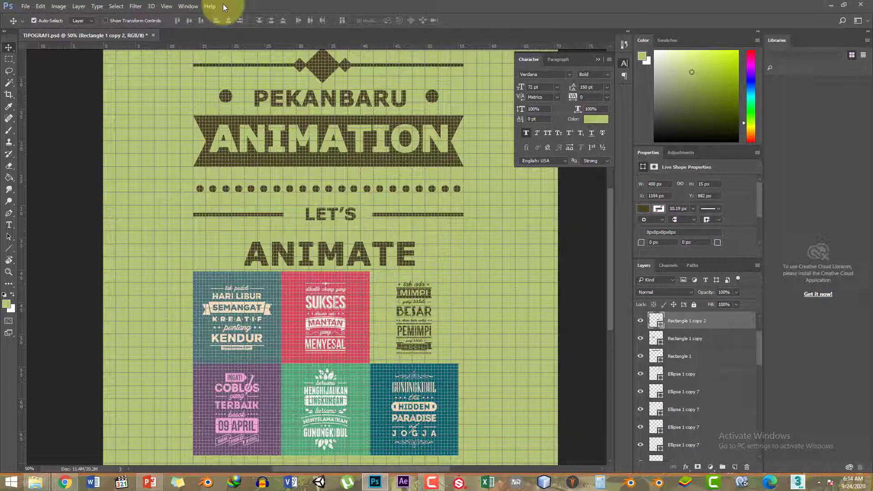
{"action": "scroll", "coordinate": [225, 7], "scroll_direction": "down", "scroll_amount": 4}
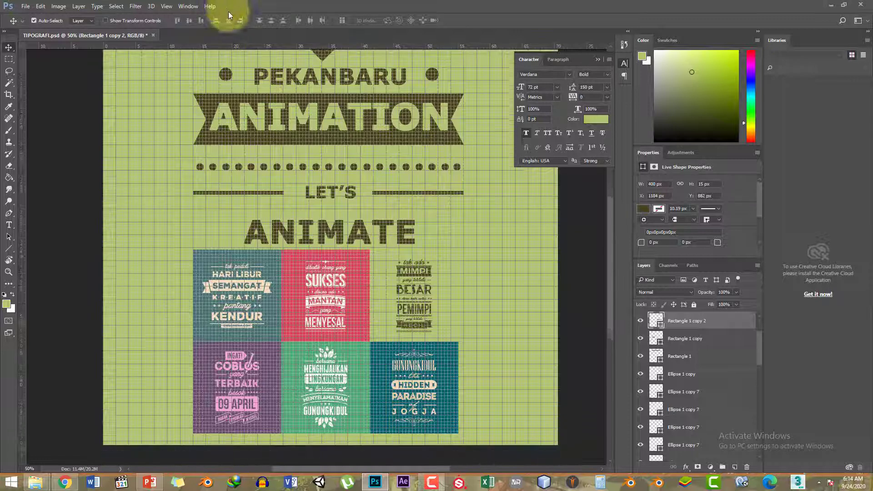
{"action": "scroll", "coordinate": [359, 179], "scroll_direction": "up", "scroll_amount": 9}
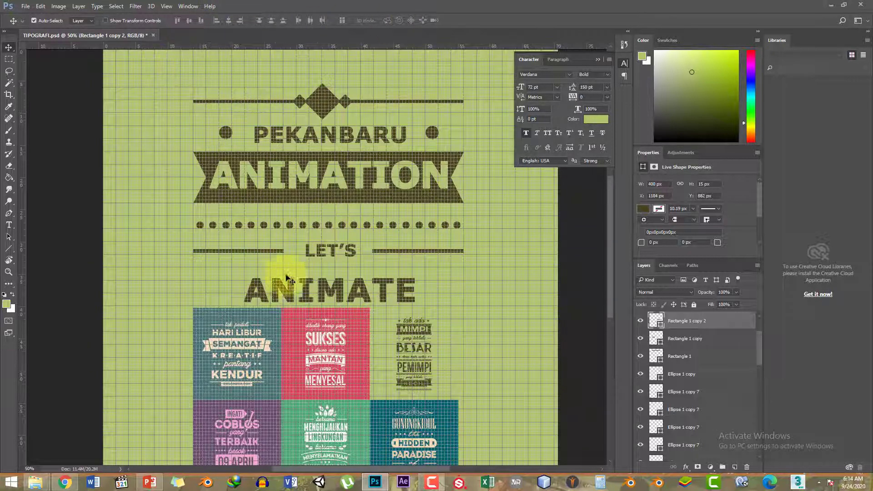
- Widen the letter tracking of the word ANIMATE to 510 so it spans the width of the ribbon banner
{"action": "scroll", "coordinate": [336, 254], "scroll_direction": "down", "scroll_amount": 3}
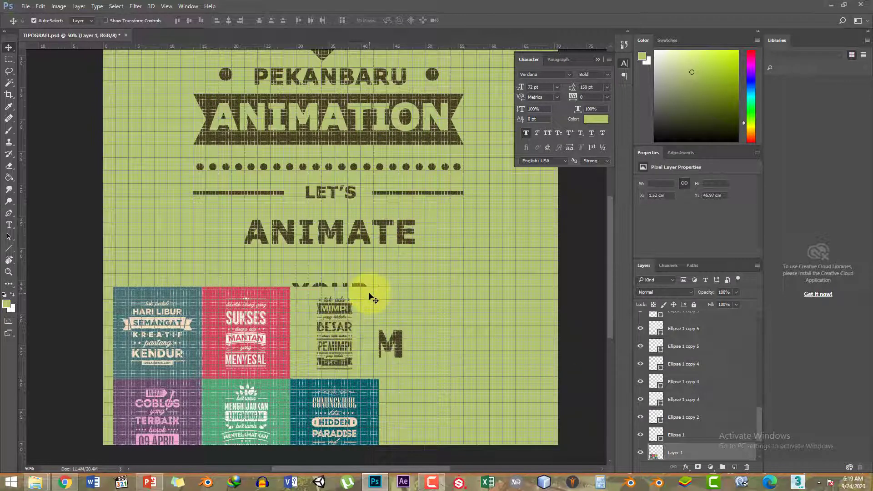
{"action": "key", "text": "t"}
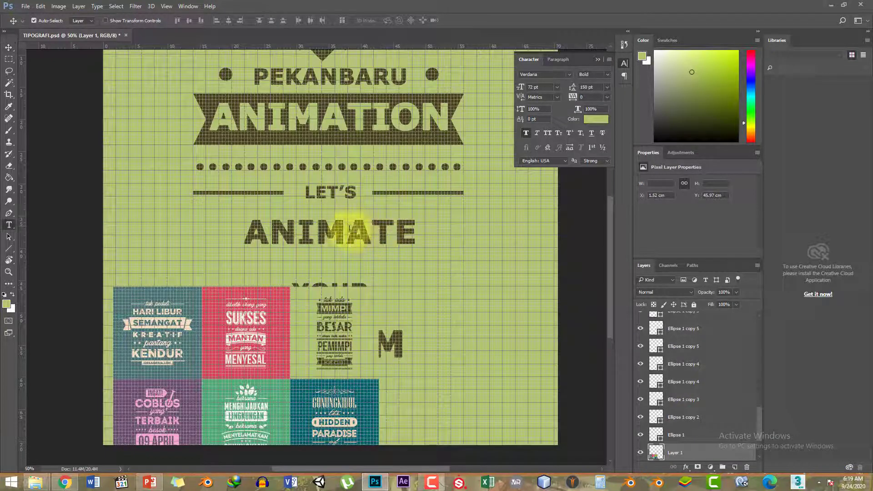
{"action": "left_click_drag", "start_coordinate": [254, 230], "coordinate": [413, 234]}
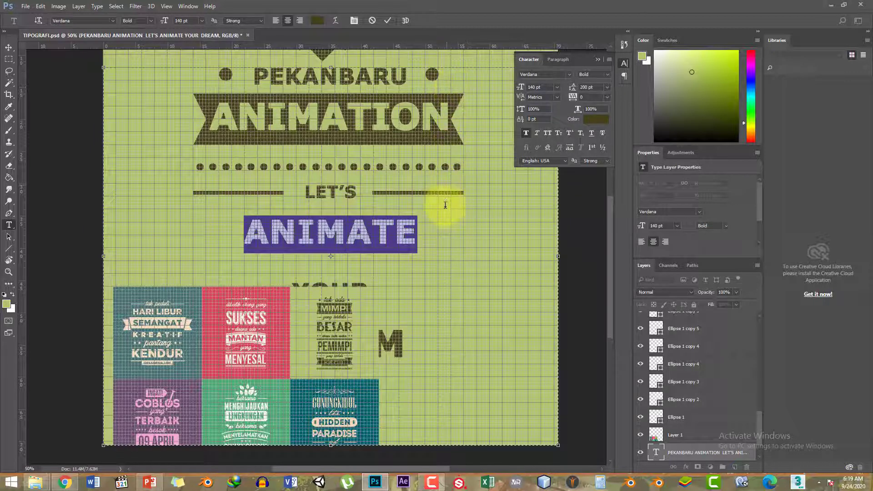
{"action": "scroll", "coordinate": [450, 191], "scroll_direction": "up", "scroll_amount": 1}
{"action": "scroll", "coordinate": [453, 195], "scroll_direction": "up", "scroll_amount": 1}
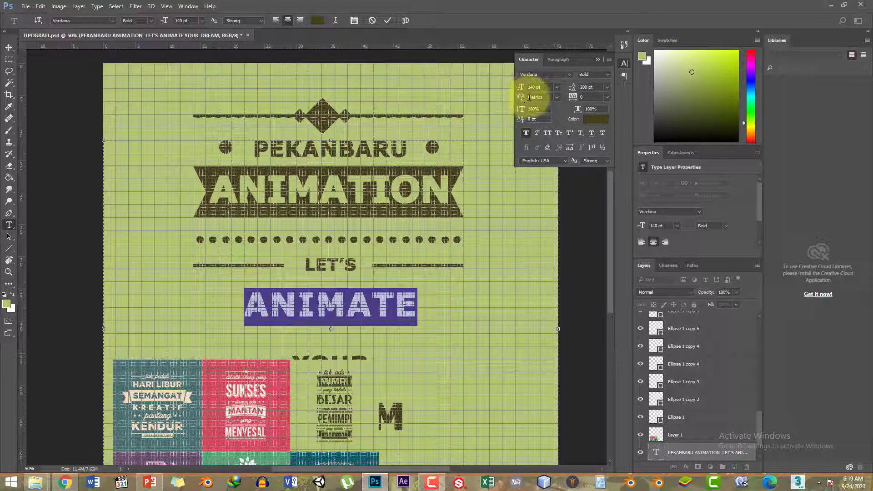
{"action": "left_click_drag", "start_coordinate": [571, 98], "coordinate": [581, 99]}
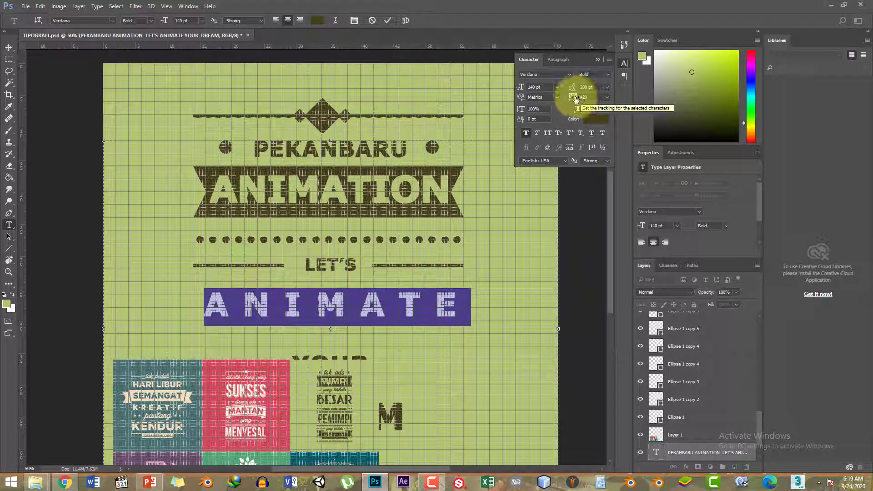
{"action": "left_click_drag", "start_coordinate": [574, 99], "coordinate": [575, 99]}
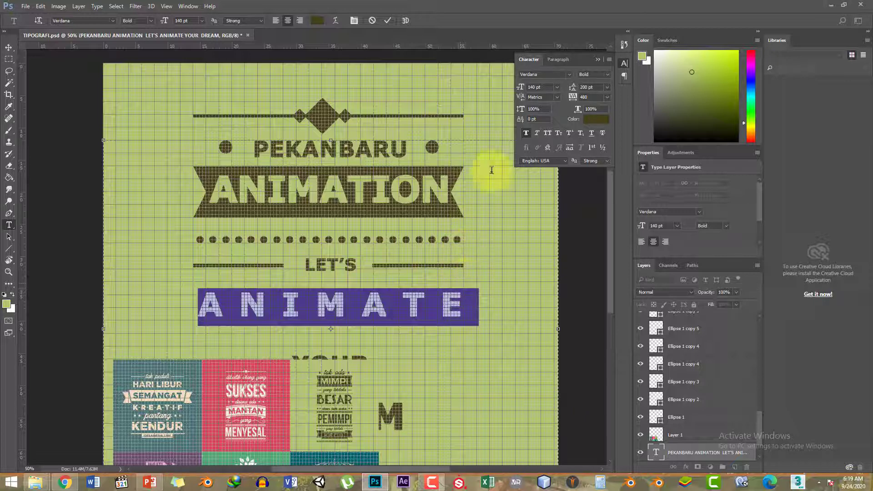
{"action": "left_click_drag", "start_coordinate": [575, 98], "coordinate": [574, 100]}
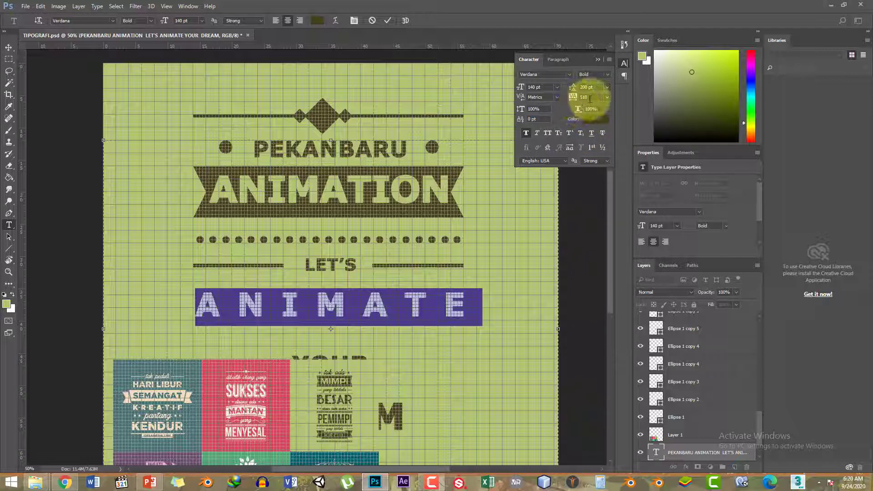
{"action": "left_click", "coordinate": [573, 97]}
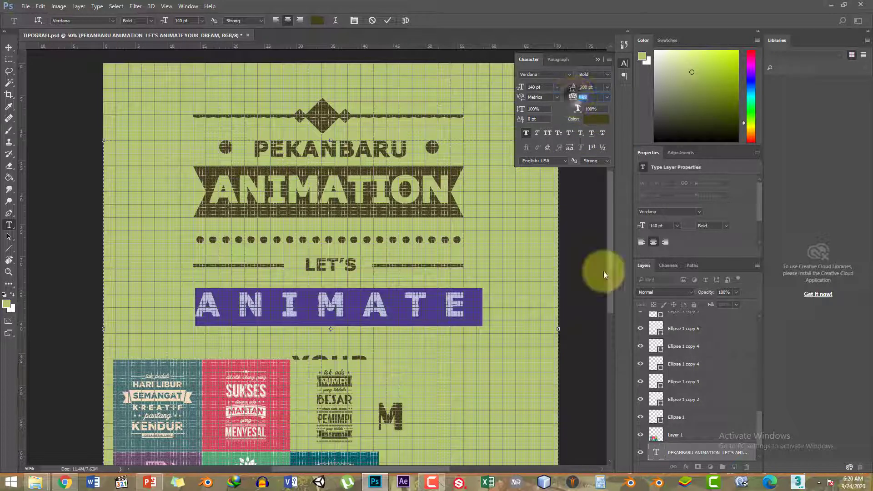
{"action": "left_click", "coordinate": [655, 450]}
- Move the reference image collage to the poster's upper left, off the YOUR and DREAM text
{"action": "scroll", "coordinate": [441, 231], "scroll_direction": "down", "scroll_amount": 3}
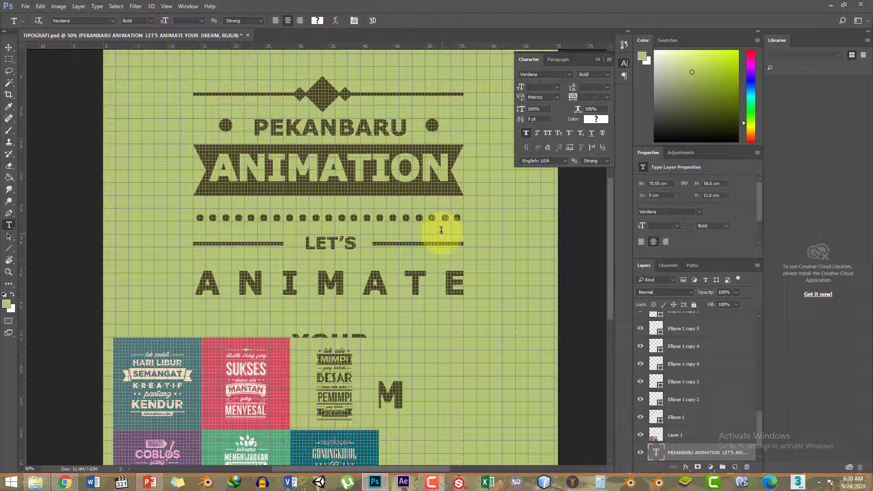
{"action": "scroll", "coordinate": [441, 231], "scroll_direction": "down", "scroll_amount": 2}
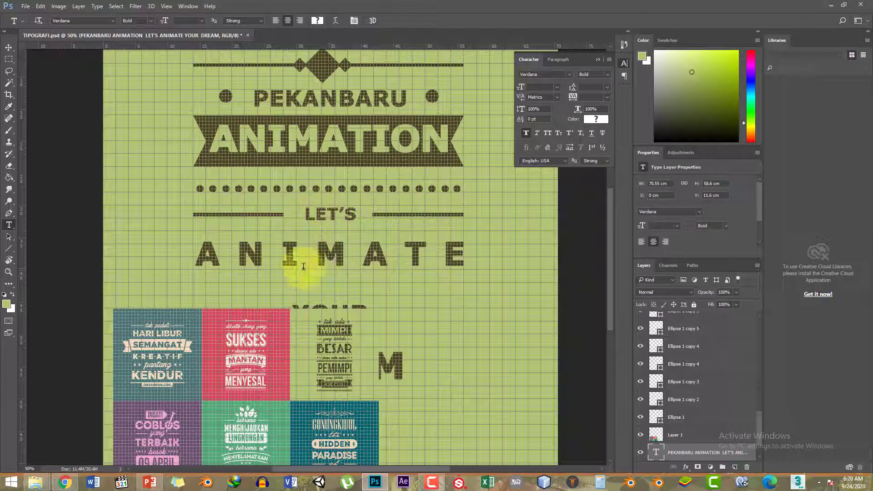
{"action": "scroll", "coordinate": [303, 267], "scroll_direction": "down", "scroll_amount": 3}
{"action": "scroll", "coordinate": [314, 217], "scroll_direction": "up", "scroll_amount": 1}
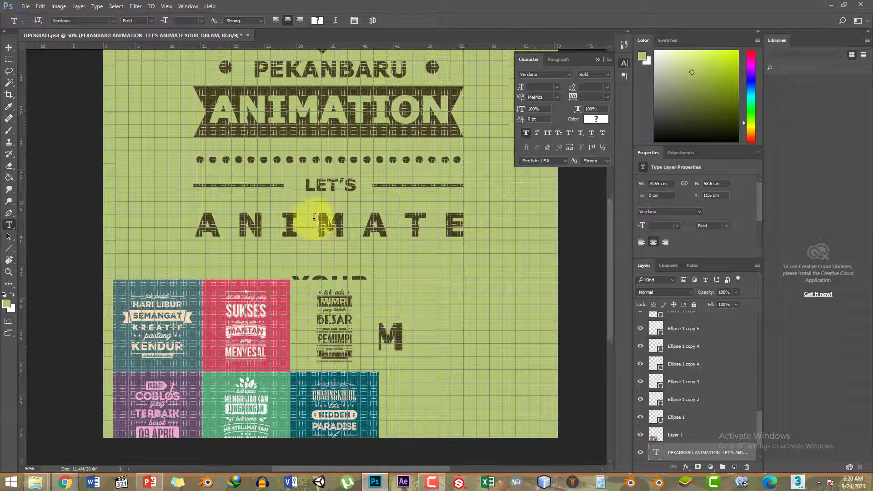
{"action": "scroll", "coordinate": [328, 318], "scroll_direction": "up", "scroll_amount": 1}
{"action": "scroll", "coordinate": [321, 363], "scroll_direction": "up", "scroll_amount": 2}
{"action": "key", "text": "v"}
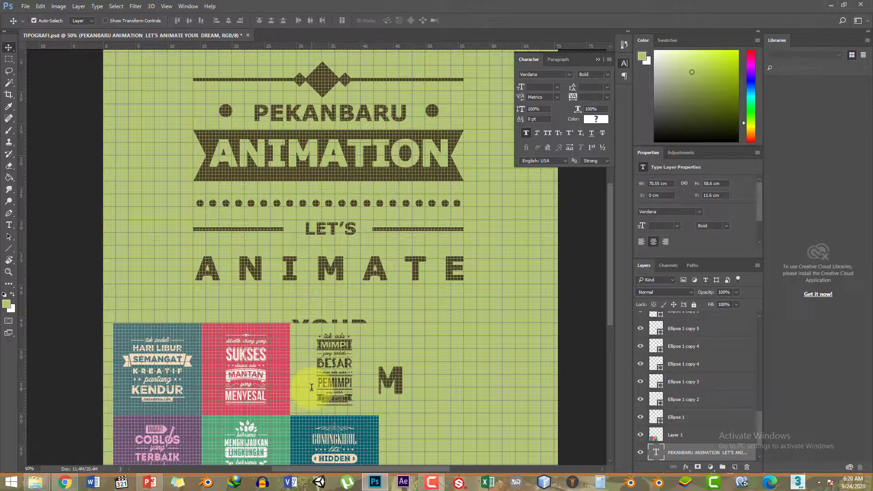
{"action": "left_click_drag", "start_coordinate": [312, 386], "coordinate": [355, 218]}
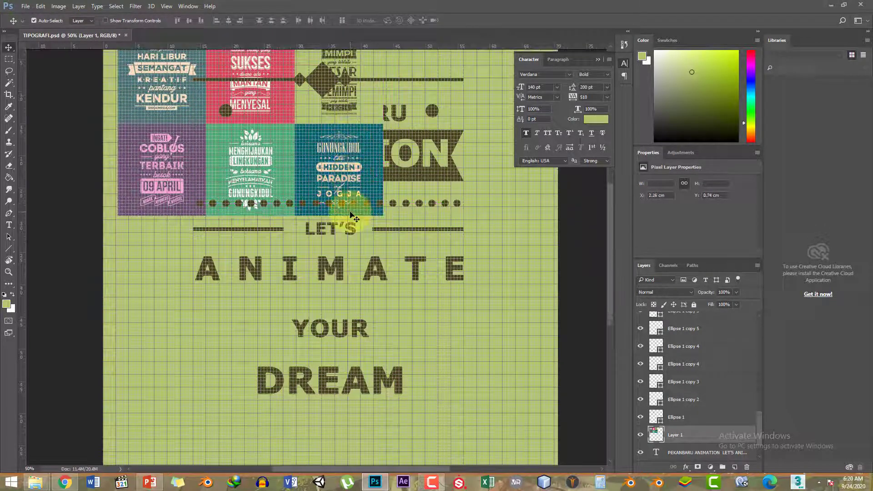
- Duplicate both short lines beside LET'S and move the copies straight down beside YOUR, at Y 1322 px
{"action": "scroll", "coordinate": [355, 218], "scroll_direction": "up", "scroll_amount": 2}
{"action": "left_click", "coordinate": [400, 264]}
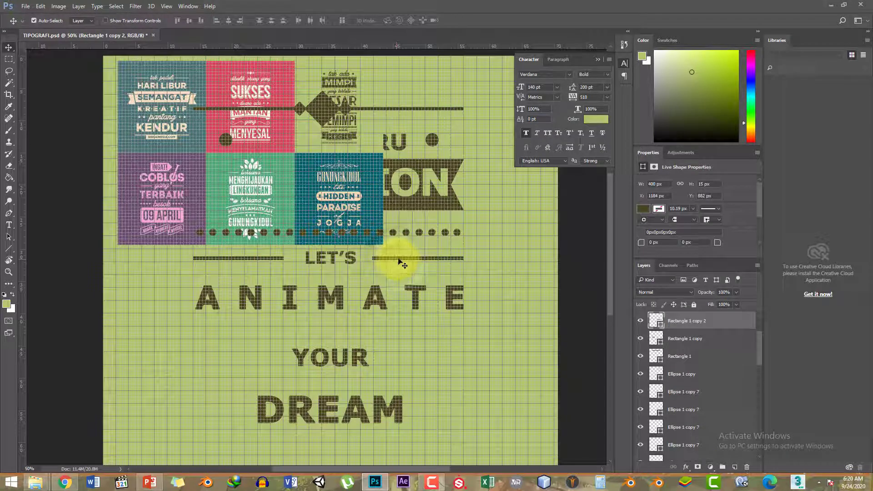
{"action": "left_click", "coordinate": [279, 259], "text": "shift"}
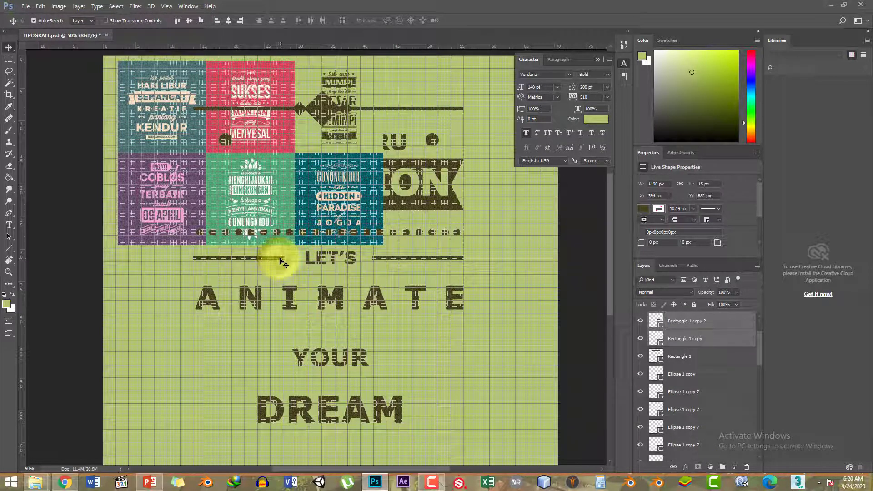
{"action": "key", "text": "ctrl"}
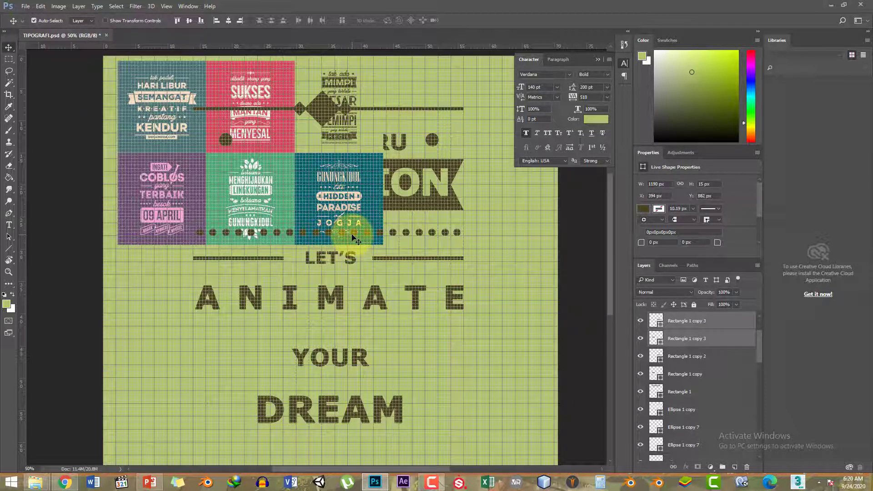
{"action": "key", "text": "shift+Down"}
{"action": "key", "text": "shift+Down"}
{"action": "key", "text": "shift+Down"}
{"action": "key", "text": "shift+Down"}
{"action": "key", "text": "shift+Down"}
{"action": "key", "text": "shift+Down"}
{"action": "key", "text": "shift+Down"}
{"action": "key", "text": "shift+Down"}
{"action": "key", "text": "shift+Down"}
{"action": "key", "text": "shift+Down"}
{"action": "key", "text": "shift+Down"}
{"action": "key", "text": "shift+Down"}
{"action": "key", "text": "shift+Down"}
{"action": "key", "text": "shift+Down"}
{"action": "key", "text": "shift+Down"}
{"action": "key", "text": "shift+Down"}
{"action": "key", "text": "shift+Down"}
{"action": "key", "text": "shift+Down"}
{"action": "key", "text": "shift+Down"}
{"action": "key", "text": "shift+Down"}
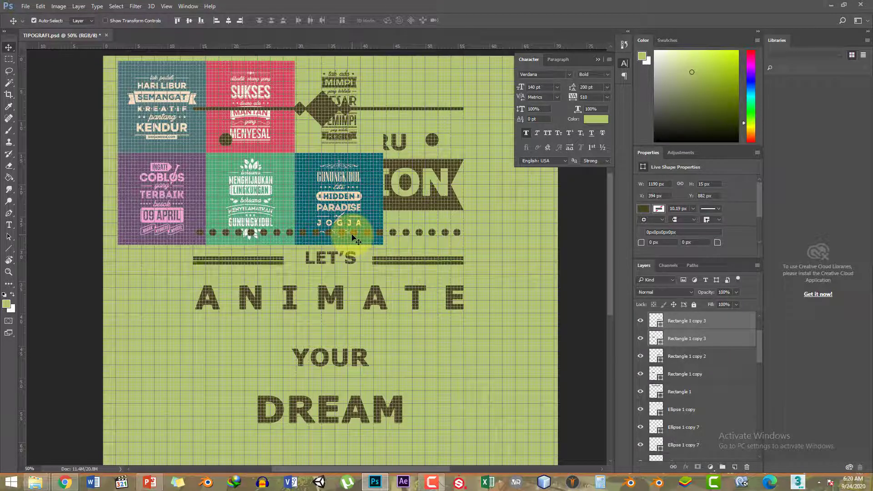
{"action": "key", "text": "shift+Down"}
{"action": "key", "text": "shift+Down"}
{"action": "key", "text": "shift+Down"}
{"action": "key", "text": "shift+Down"}
{"action": "key", "text": "shift+Down"}
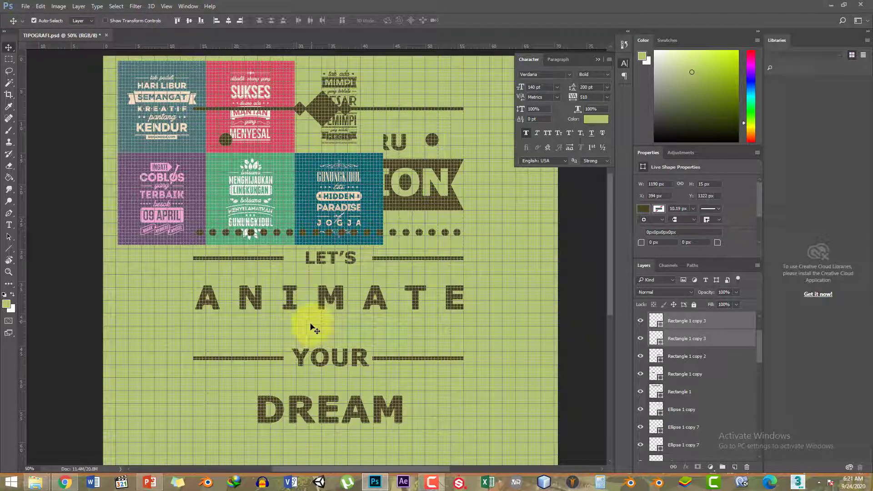
- Set the leading of the ANIMATE and YOUR text lines to 180 pt
{"action": "key", "text": "t"}
{"action": "left_click_drag", "start_coordinate": [200, 296], "coordinate": [463, 363]}
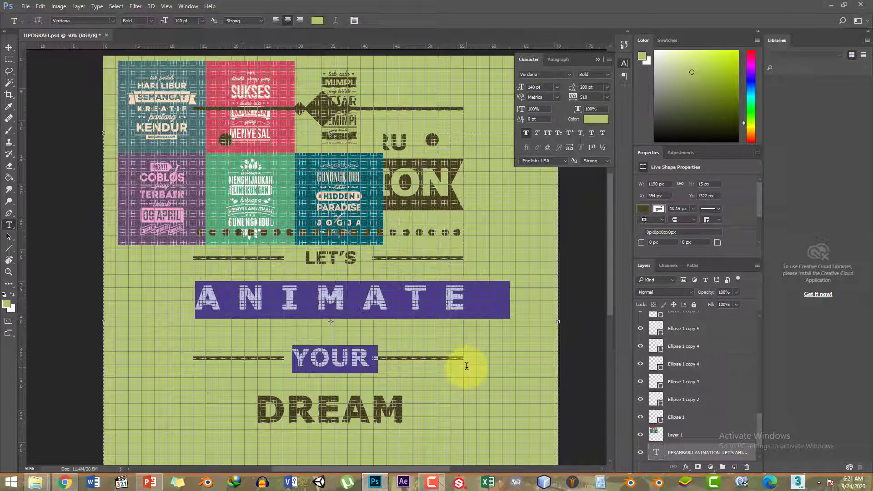
{"action": "left_click", "coordinate": [591, 85]}
{"action": "type", "text": "180"}
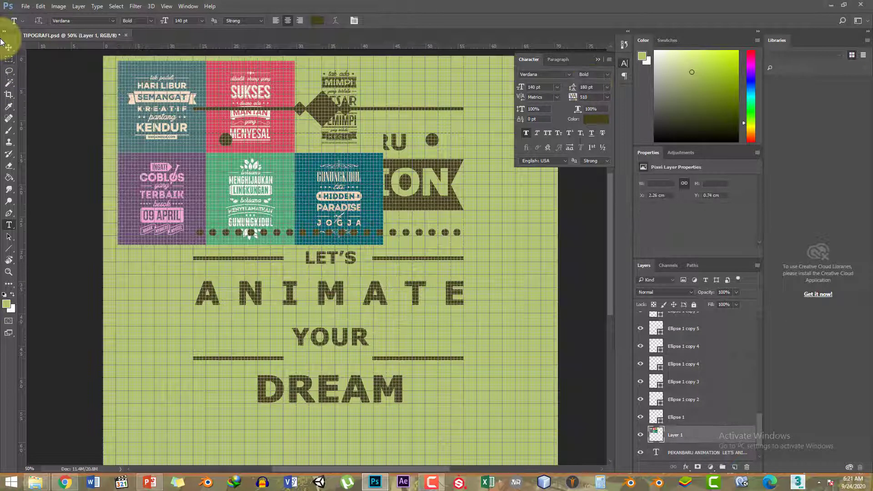
- Move the short line on the left of YOUR straight up until it is beside the word
{"action": "left_click", "coordinate": [8, 47]}
{"action": "left_click", "coordinate": [235, 359]}
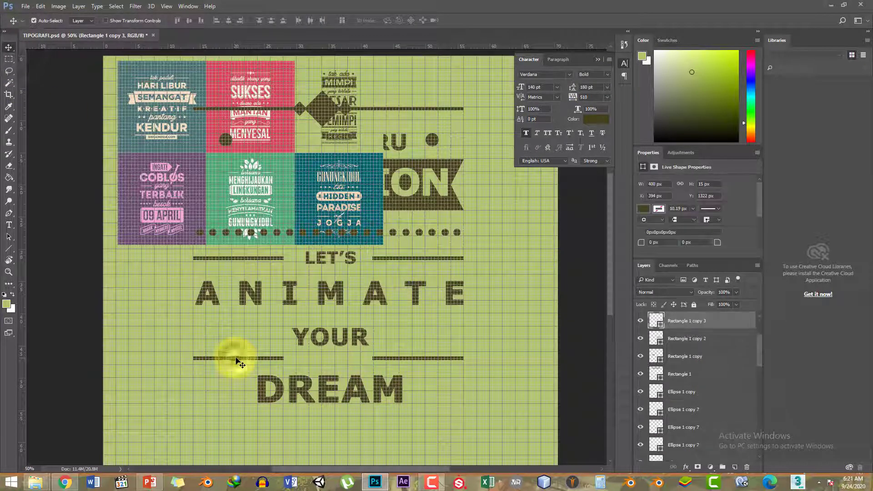
{"action": "left_click", "coordinate": [396, 359], "text": "shift"}
{"action": "left_click", "coordinate": [431, 364], "text": "shift"}
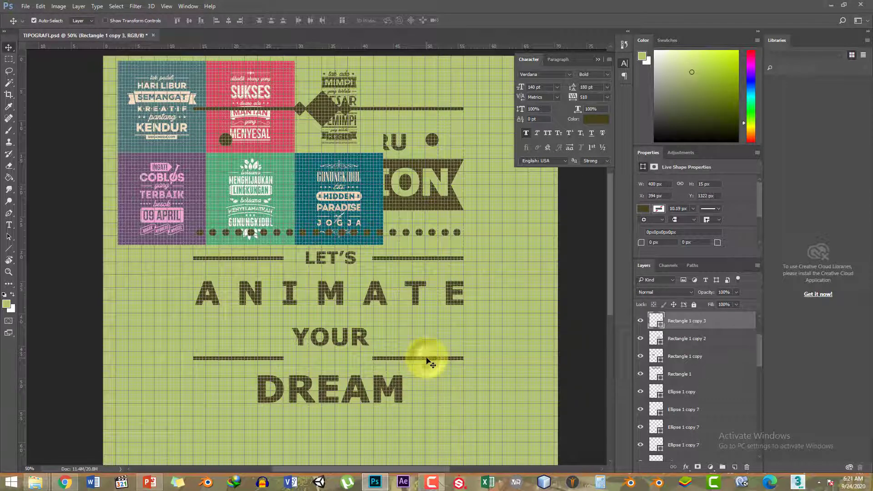
{"action": "key", "text": "shift+Up"}
{"action": "key", "text": "shift+Up"}
{"action": "key", "text": "shift+Up"}
{"action": "key", "text": "shift+Up"}
{"action": "key", "text": "shift+Up"}
{"action": "key", "text": "shift+Up"}
{"action": "key", "text": "shift+Up"}
{"action": "key", "text": "shift+Up"}
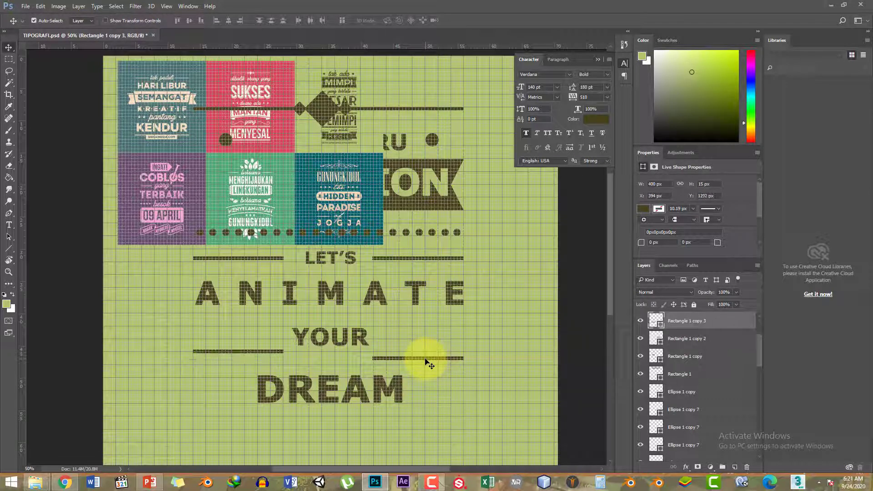
{"action": "key", "text": "shift+Up"}
{"action": "key", "text": "shift+Up"}
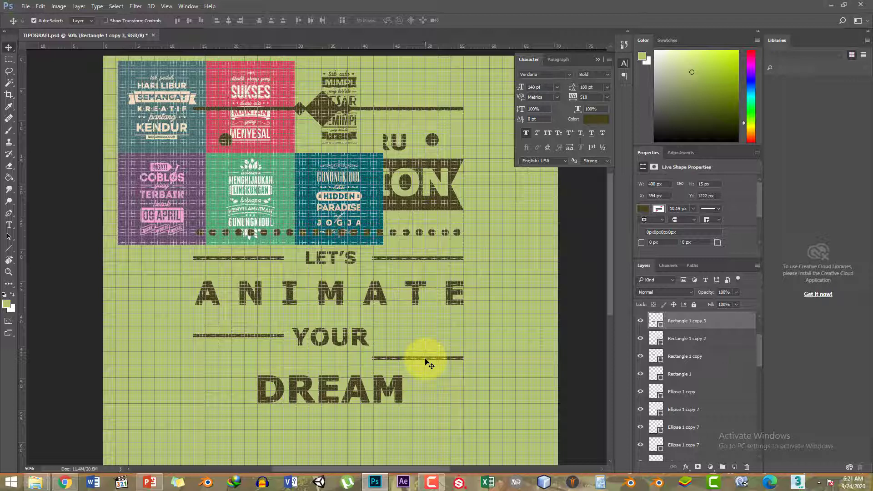
{"action": "key", "text": "shift+Up"}
- Raise the short line on the right of YOUR to match the left one and align both at Y 1222 px
{"action": "left_click", "coordinate": [426, 358]}
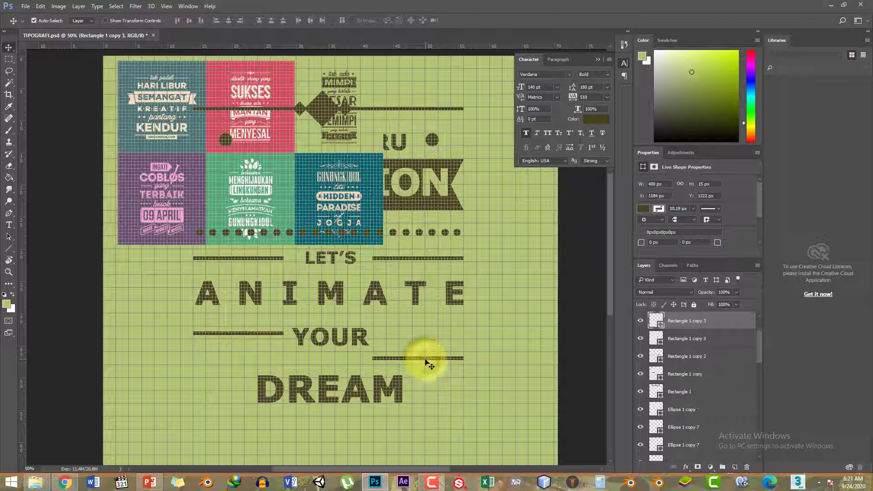
{"action": "key", "text": "shift+Up"}
{"action": "key", "text": "shift+Up"}
{"action": "key", "text": "shift+Up"}
{"action": "key", "text": "shift+Up"}
{"action": "key", "text": "shift+Up"}
{"action": "key", "text": "shift+Up"}
{"action": "key", "text": "shift+Up"}
{"action": "key", "text": "shift+Up"}
{"action": "key", "text": "shift+Up"}
{"action": "key", "text": "shift+Up"}
{"action": "key", "text": "shift+Up"}
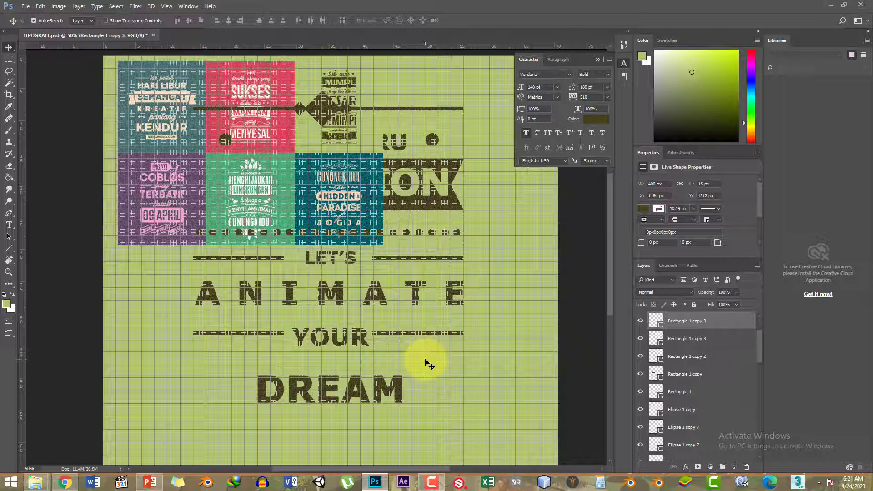
{"action": "left_click", "coordinate": [275, 334]}
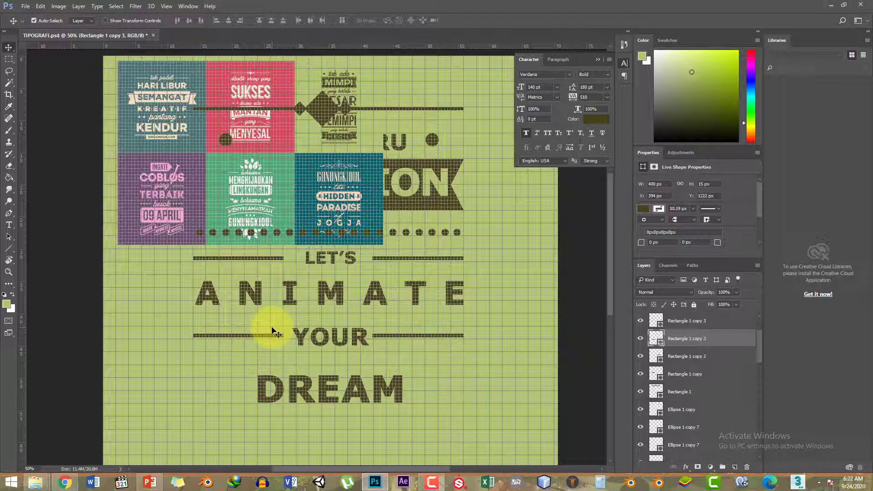
- Set up the Pen tool to draw shapes with the dark olive fill #47421b and no stroke
{"action": "scroll", "coordinate": [331, 357], "scroll_direction": "down", "scroll_amount": 2}
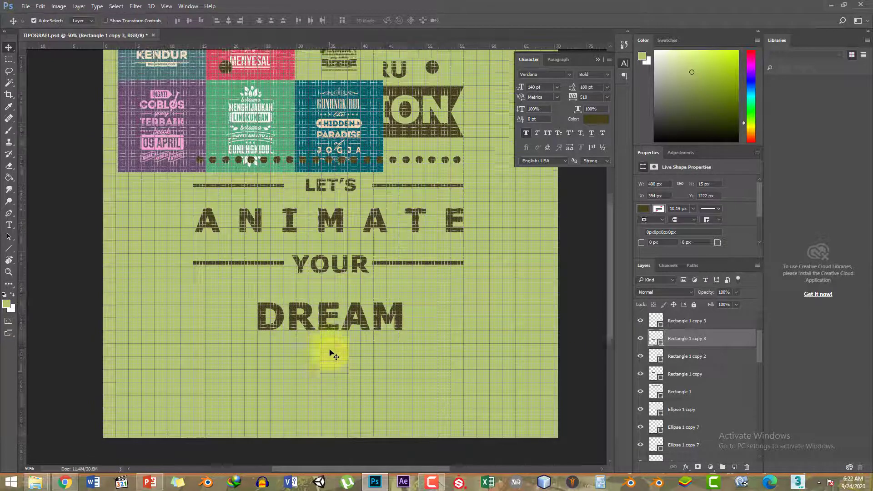
{"action": "scroll", "coordinate": [334, 355], "scroll_direction": "up", "scroll_amount": 2}
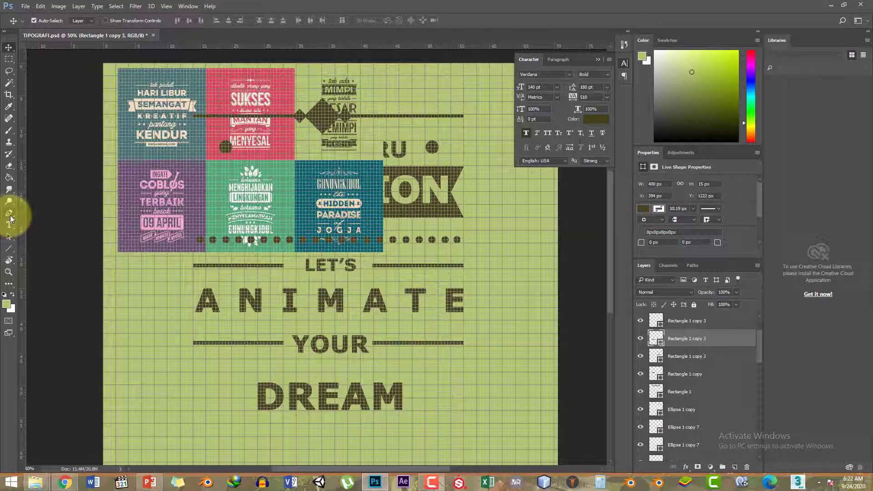
{"action": "left_click", "coordinate": [9, 214]}
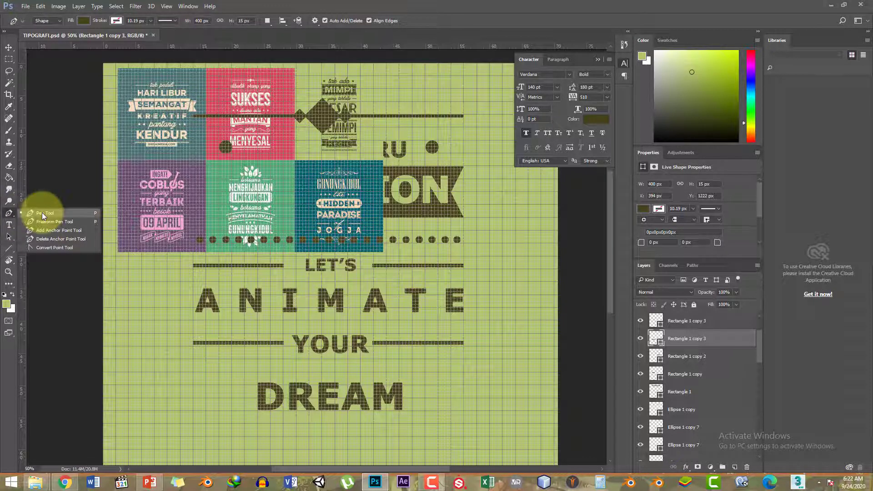
{"action": "left_click", "coordinate": [42, 212]}
{"action": "left_click", "coordinate": [83, 21]}
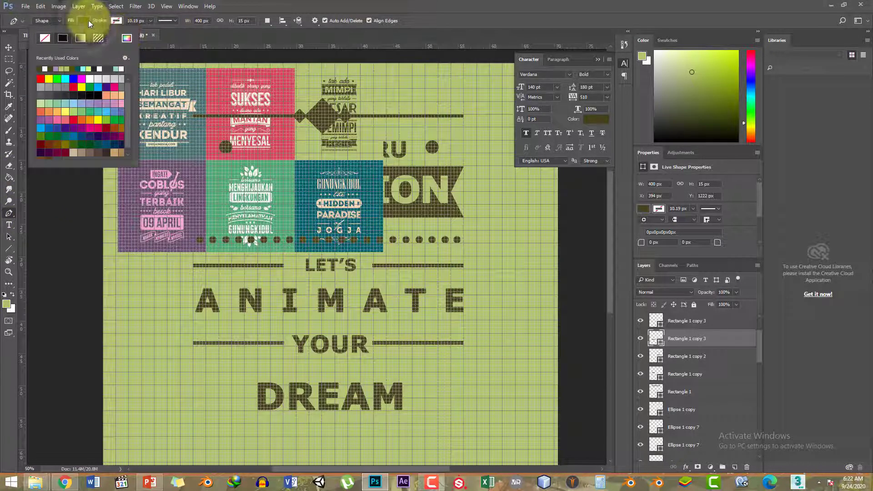
{"action": "left_click", "coordinate": [127, 39]}
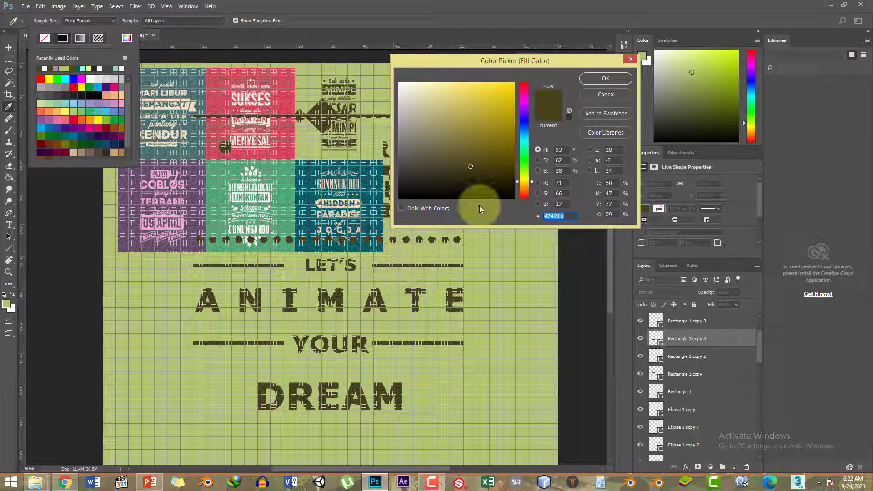
{"action": "left_click", "coordinate": [601, 79]}
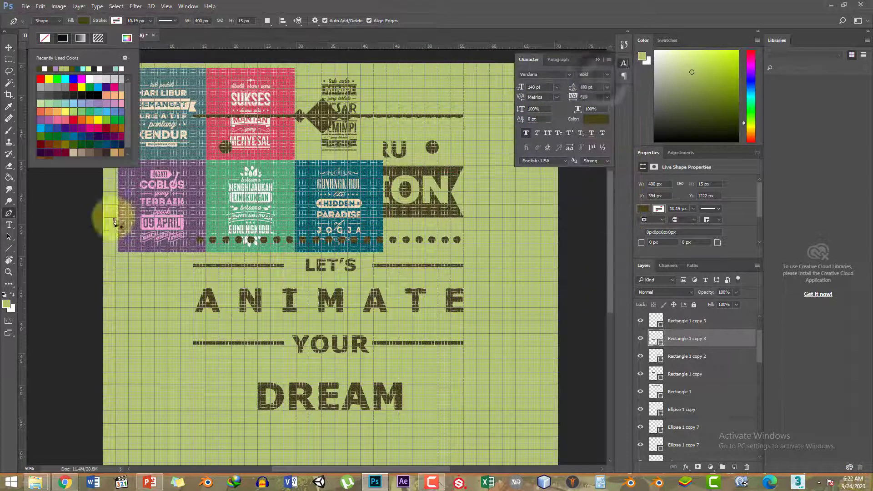
{"action": "left_click", "coordinate": [116, 22]}
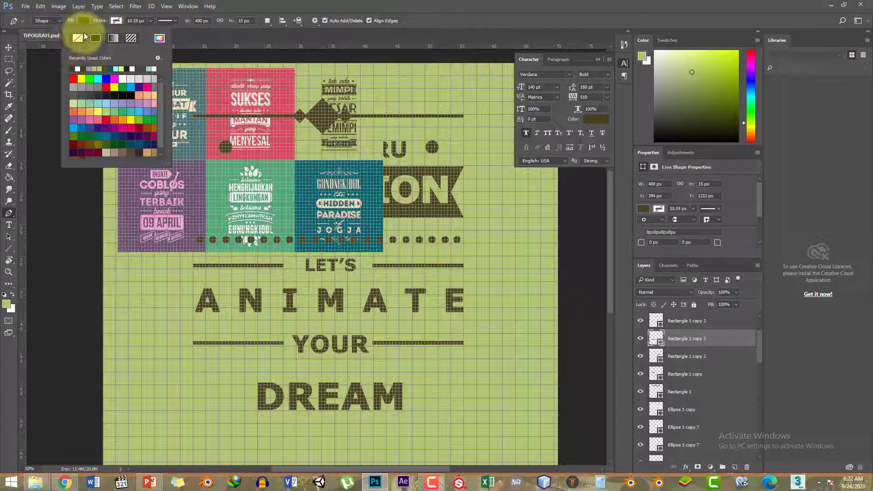
{"action": "left_click", "coordinate": [116, 20]}
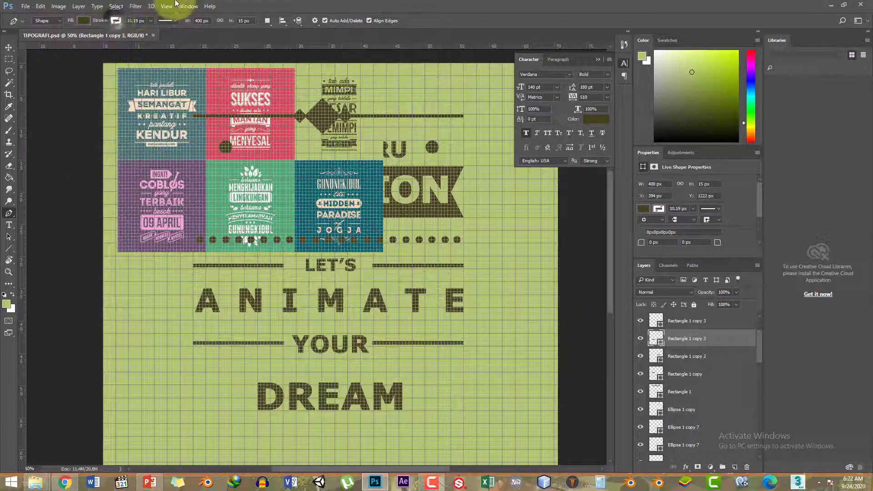
- Draw an inverted trapezoid about 964 by 227 px over the word DREAM and move its layer directly beneath the text layer
{"action": "scroll", "coordinate": [263, 341], "scroll_direction": "down", "scroll_amount": 2}
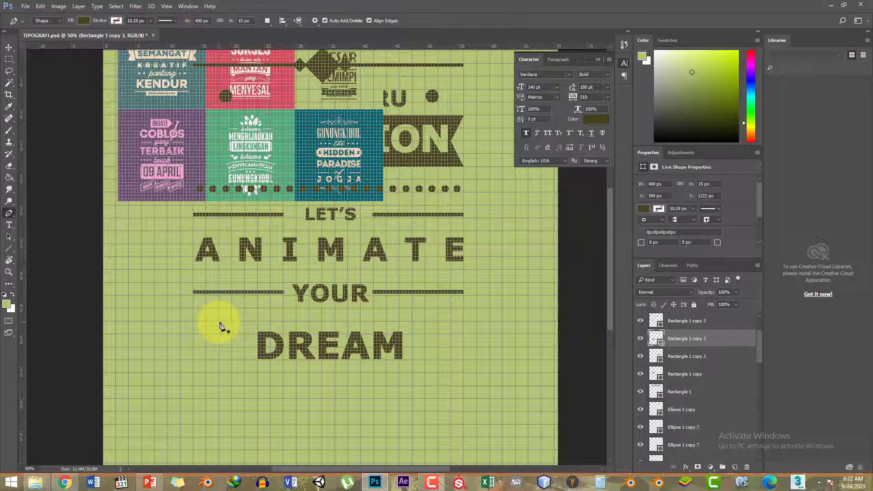
{"action": "scroll", "coordinate": [220, 326], "scroll_direction": "up", "scroll_amount": 1}
{"action": "scroll", "coordinate": [220, 328], "scroll_direction": "down", "scroll_amount": 1}
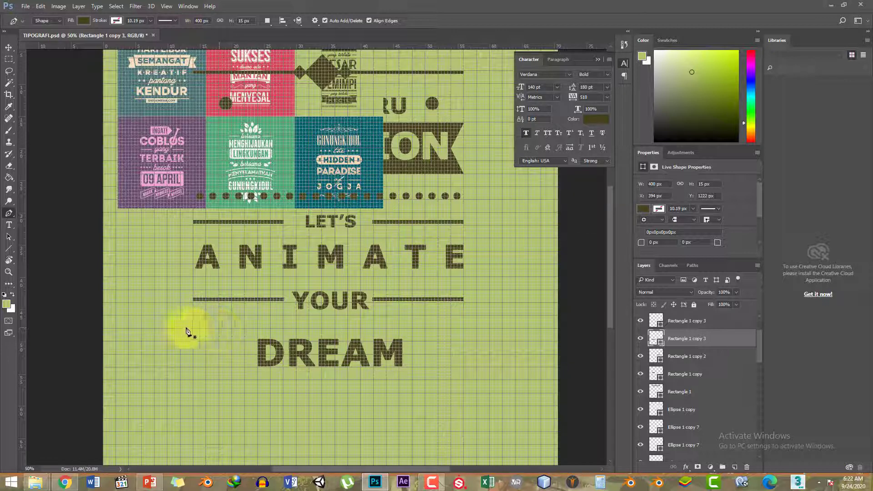
{"action": "left_click", "coordinate": [219, 329]}
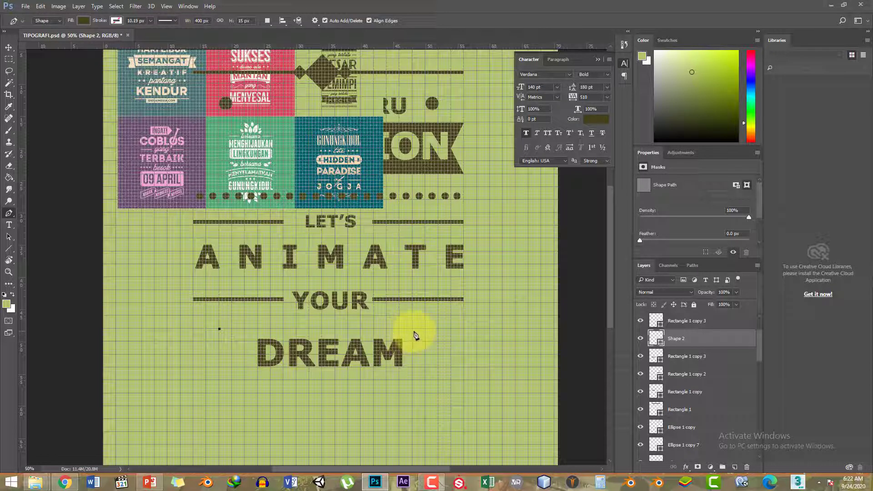
{"action": "left_click", "coordinate": [439, 329]}
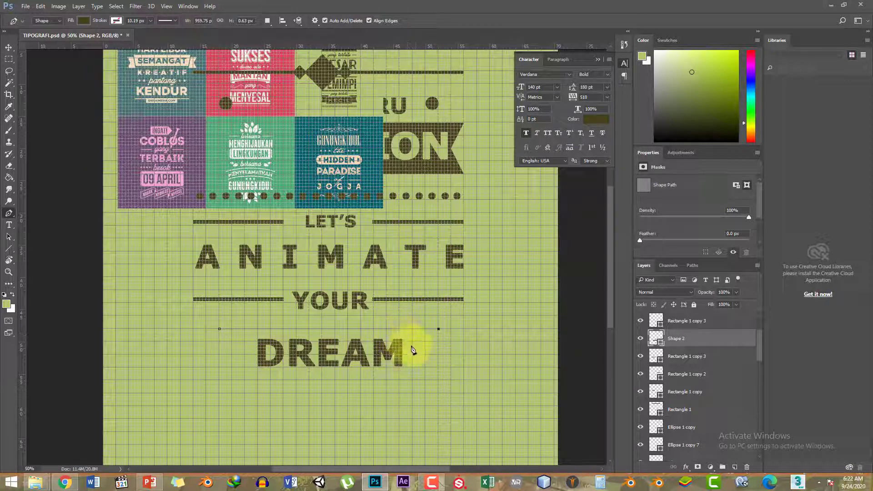
{"action": "left_click", "coordinate": [413, 382]}
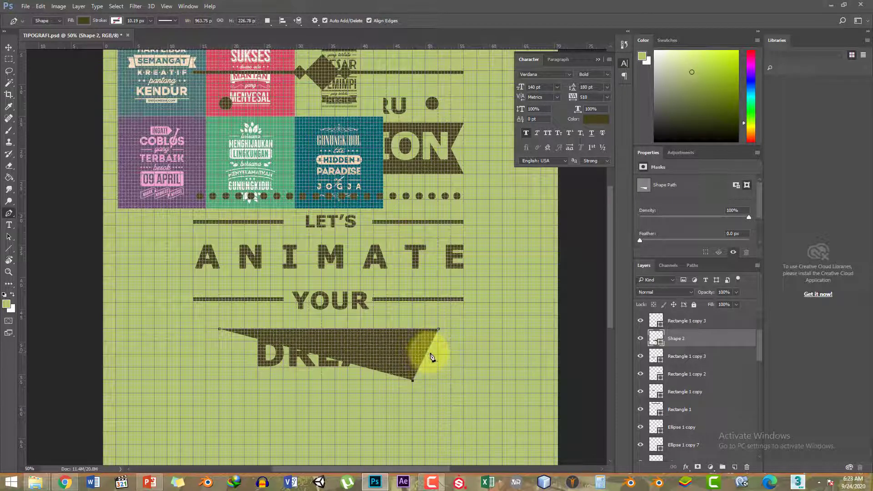
{"action": "left_click", "coordinate": [245, 380]}
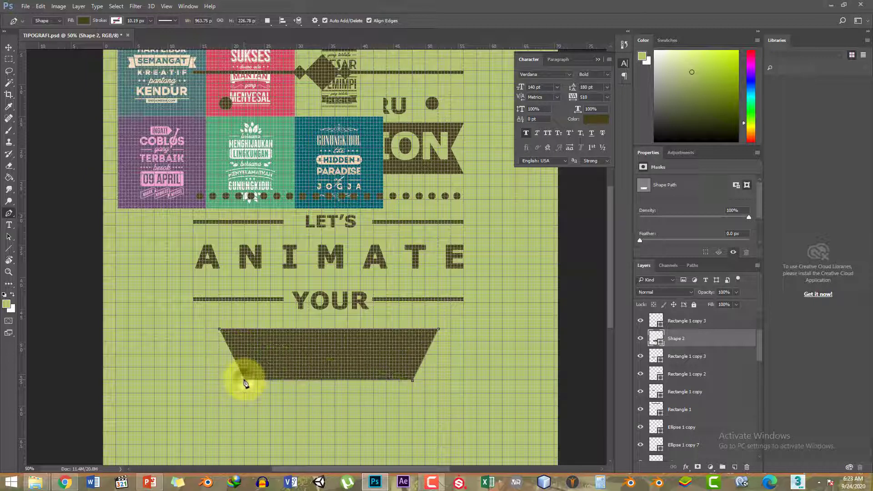
{"action": "left_click", "coordinate": [219, 329]}
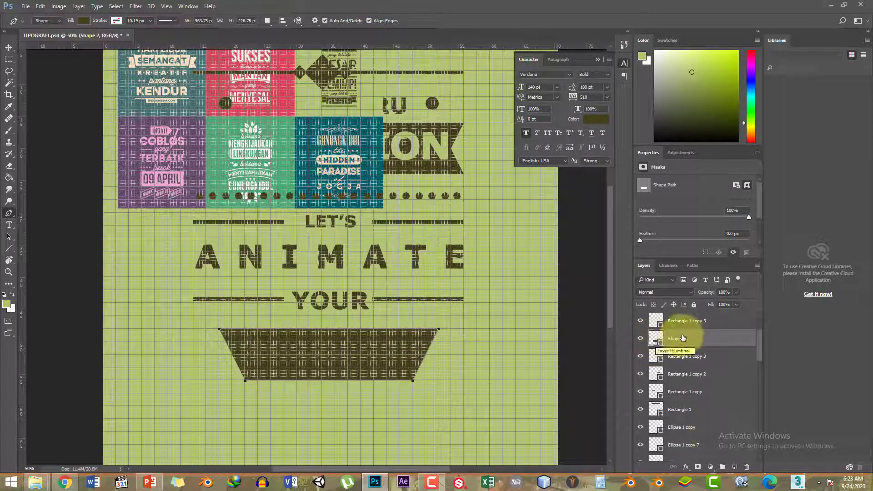
{"action": "left_click_drag", "start_coordinate": [689, 338], "coordinate": [702, 415]}
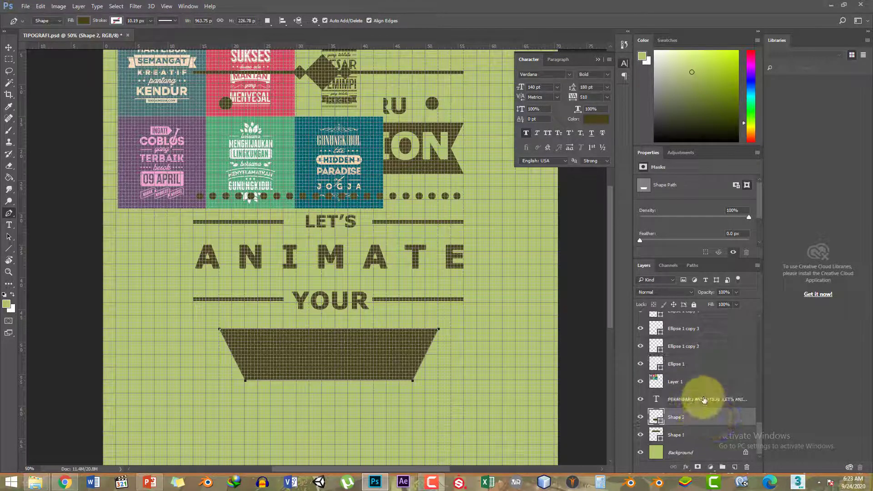
- Recolour the word DREAM with the light green sampled from the poster background
{"action": "left_click", "coordinate": [709, 400]}
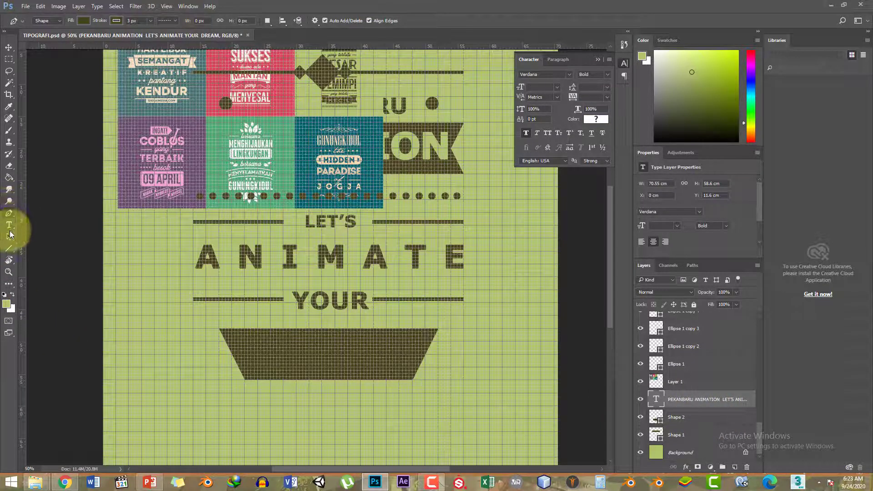
{"action": "left_click", "coordinate": [9, 225]}
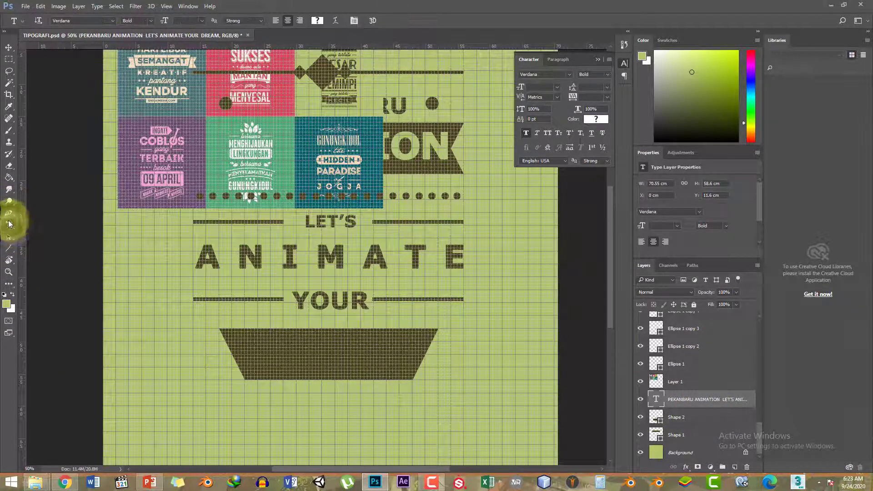
{"action": "left_click", "coordinate": [250, 346]}
{"action": "left_click_drag", "start_coordinate": [251, 349], "coordinate": [439, 351]}
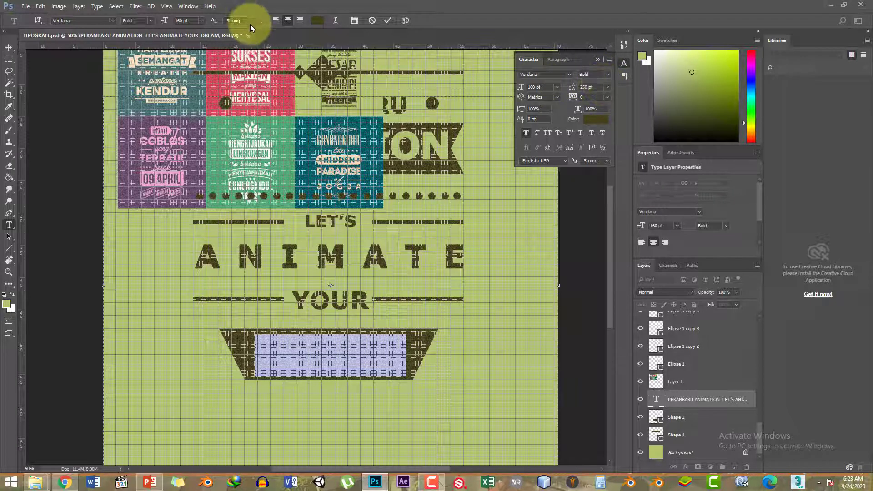
{"action": "left_click", "coordinate": [317, 21]}
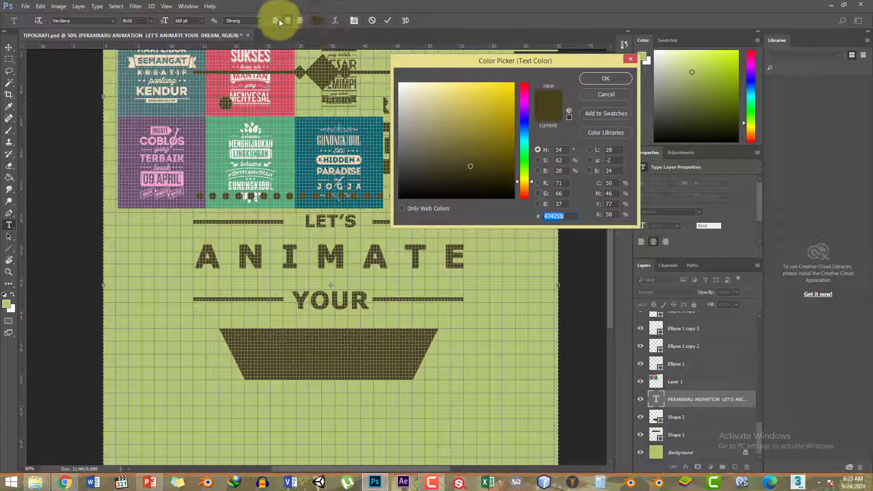
{"action": "left_click", "coordinate": [496, 293]}
{"action": "left_click", "coordinate": [605, 79]}
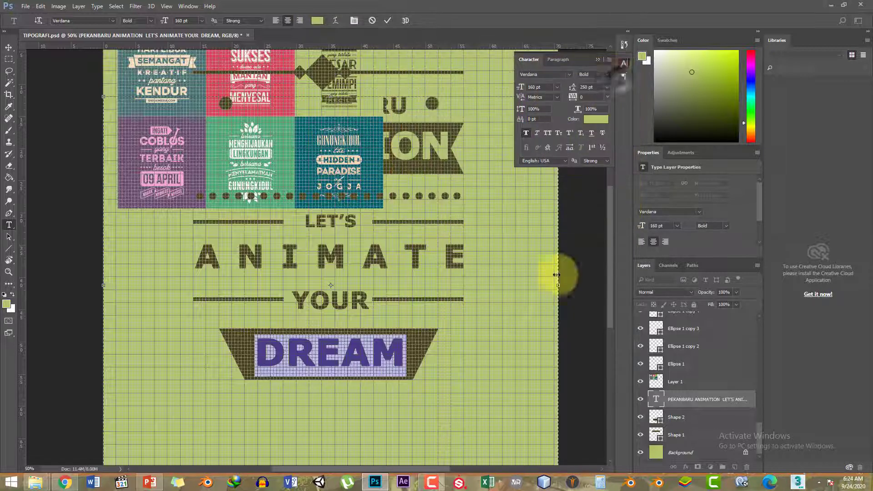
{"action": "left_click", "coordinate": [655, 403]}
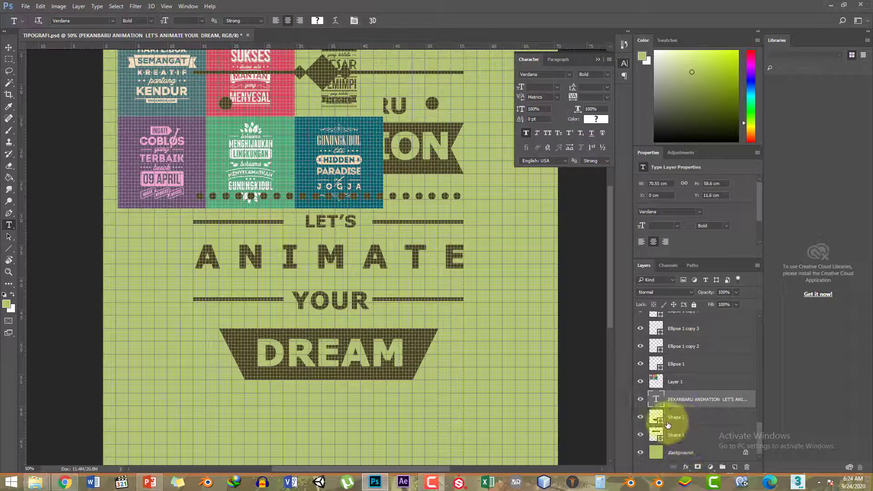
- Hide and show the trapezoid layer to compare the word DREAM with and without its banner
{"action": "left_click", "coordinate": [667, 418]}
{"action": "left_click", "coordinate": [641, 417]}
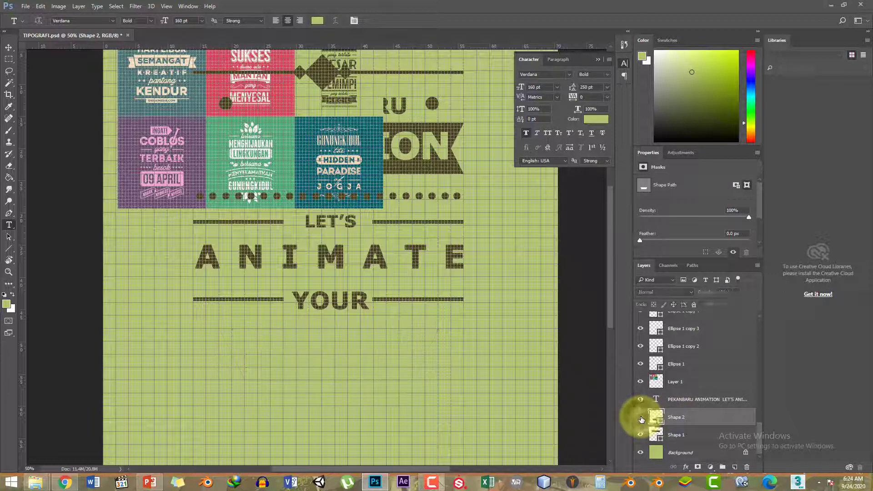
{"action": "left_click", "coordinate": [641, 417]}
{"action": "left_click", "coordinate": [641, 417]}
{"action": "left_click", "coordinate": [640, 418]}
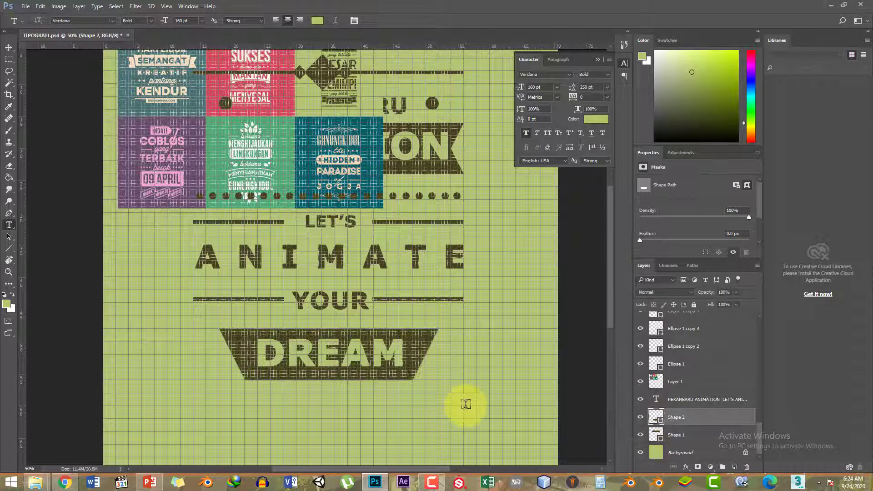
- Draw a notched ribbon tail about 227 by 227 px beside the trapezoid's right slanted edge, slightly lower and separated by a narrow gap
{"action": "left_click", "coordinate": [8, 212]}
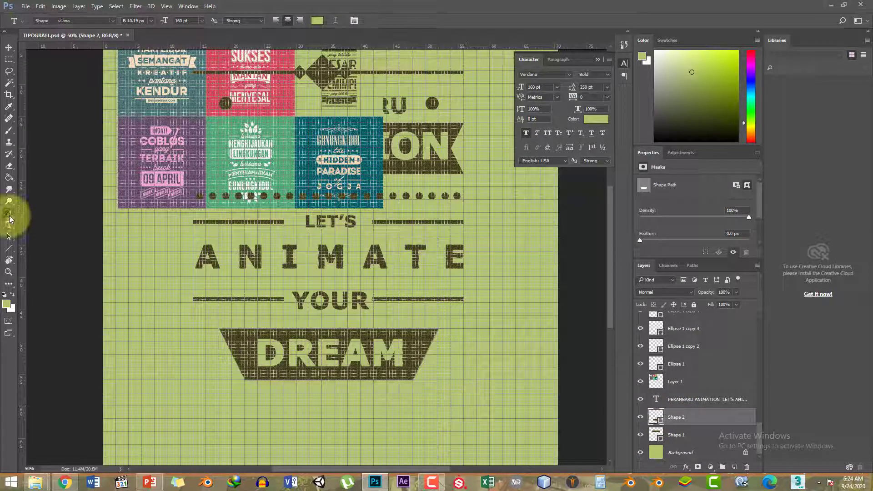
{"action": "left_click", "coordinate": [439, 344]}
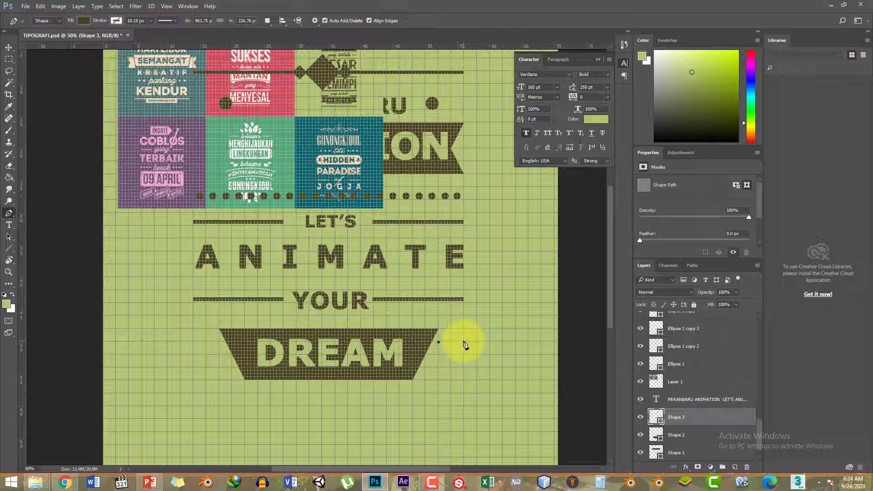
{"action": "left_click", "coordinate": [464, 342]}
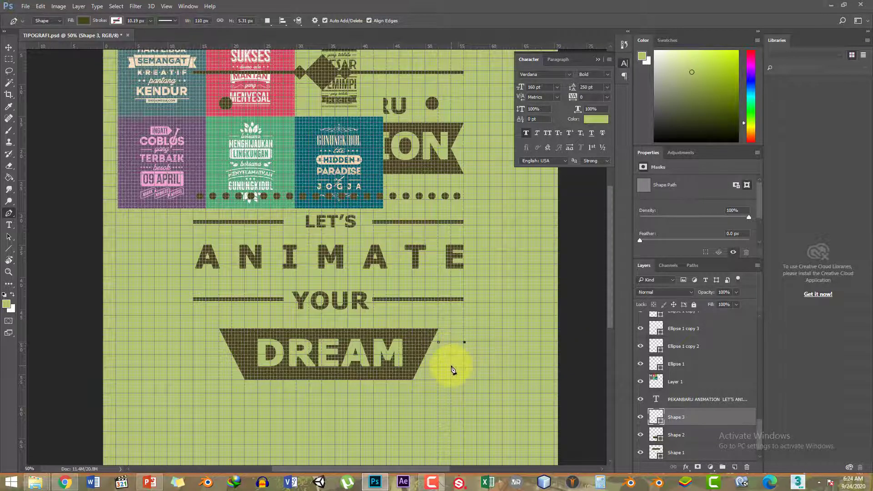
{"action": "left_click", "coordinate": [451, 367]}
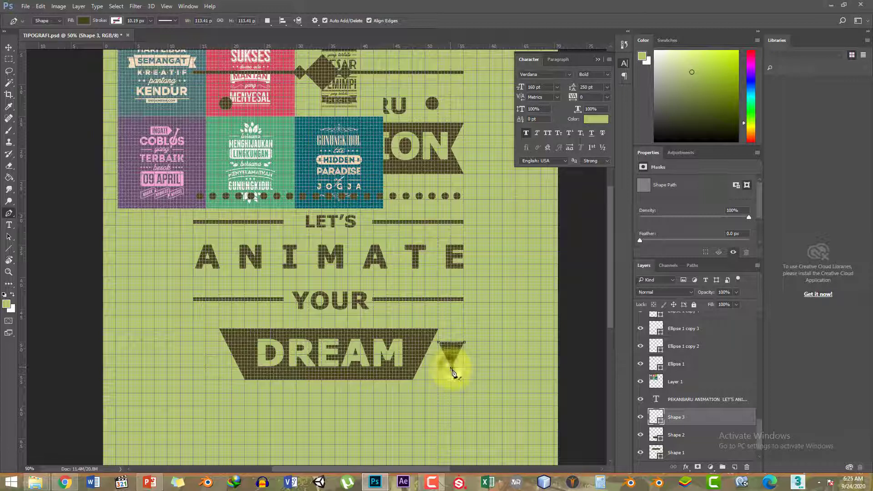
{"action": "left_click", "coordinate": [464, 394]}
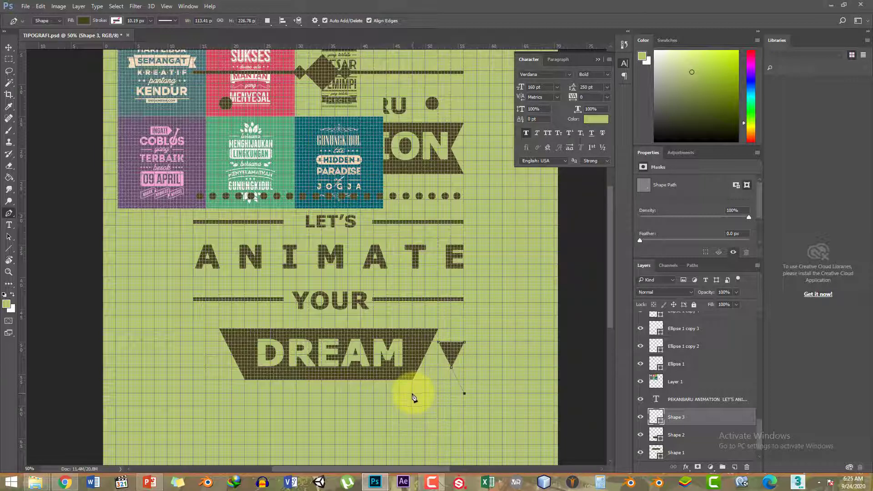
{"action": "left_click", "coordinate": [413, 394]}
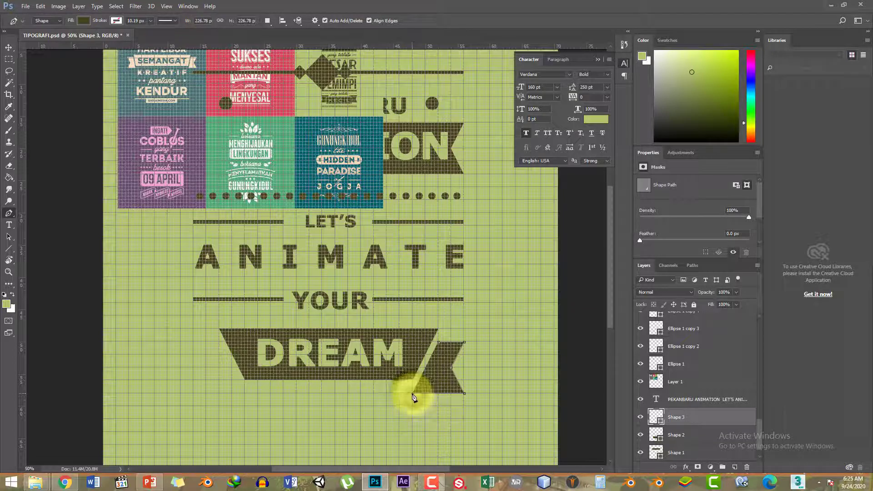
{"action": "left_click", "coordinate": [439, 343]}
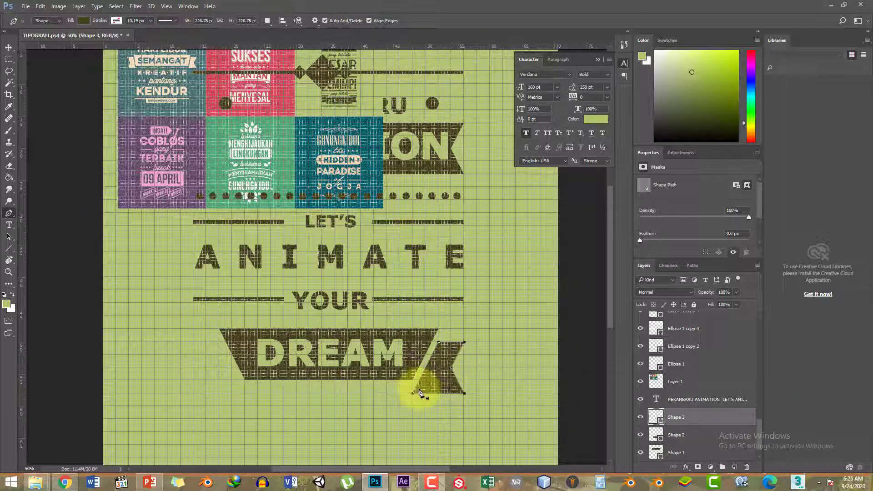
- Duplicate the ribbon tail shape layer in place
{"action": "left_click", "coordinate": [8, 47]}
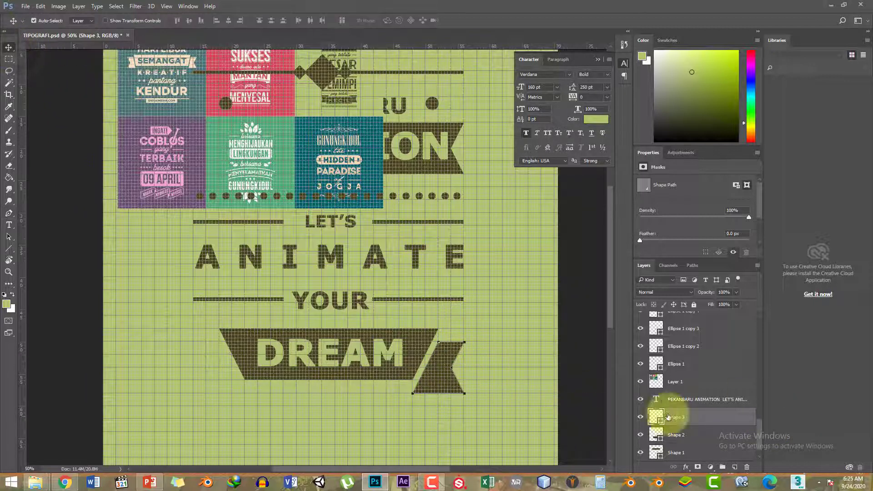
{"action": "left_click", "coordinate": [446, 364]}
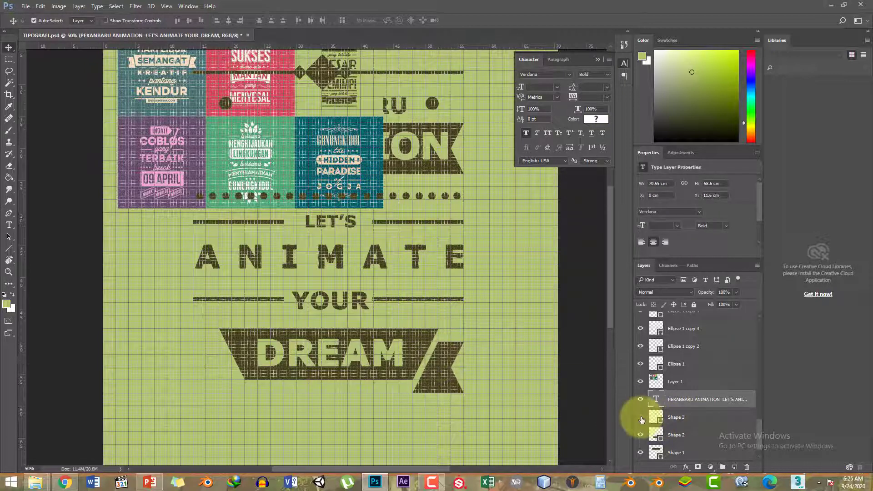
{"action": "left_click", "coordinate": [683, 418]}
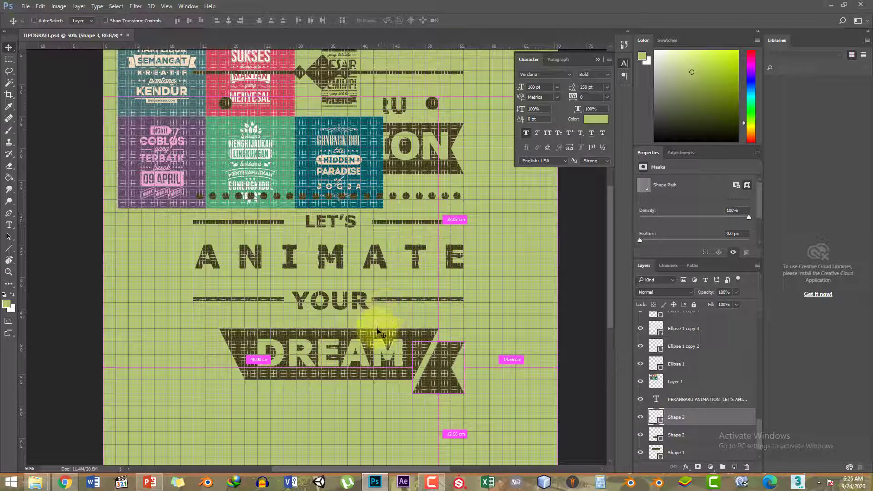
{"action": "key", "text": "ctrl+j"}
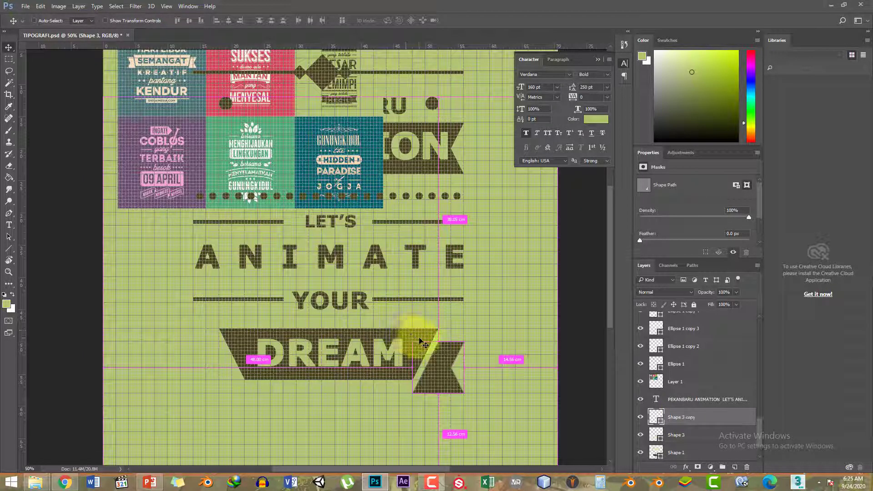
- Flip the duplicated ribbon tail horizontally and move it beside the left slanted edge of the DREAM banner, mirroring the right tail
{"action": "key", "text": "ctrl+t"}
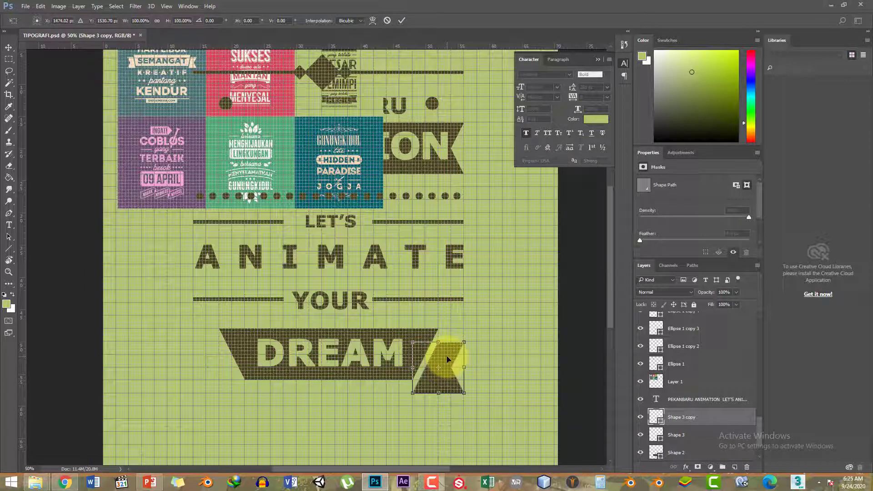
{"action": "right_click", "coordinate": [448, 359]}
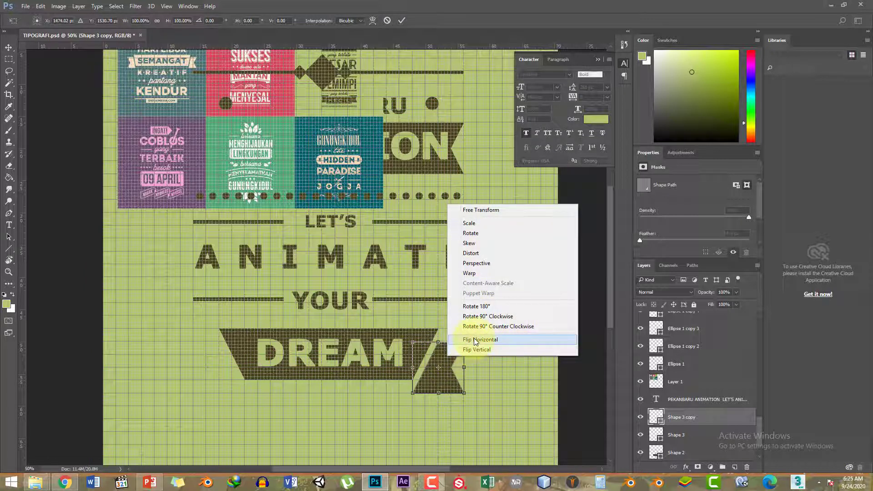
{"action": "left_click", "coordinate": [474, 341]}
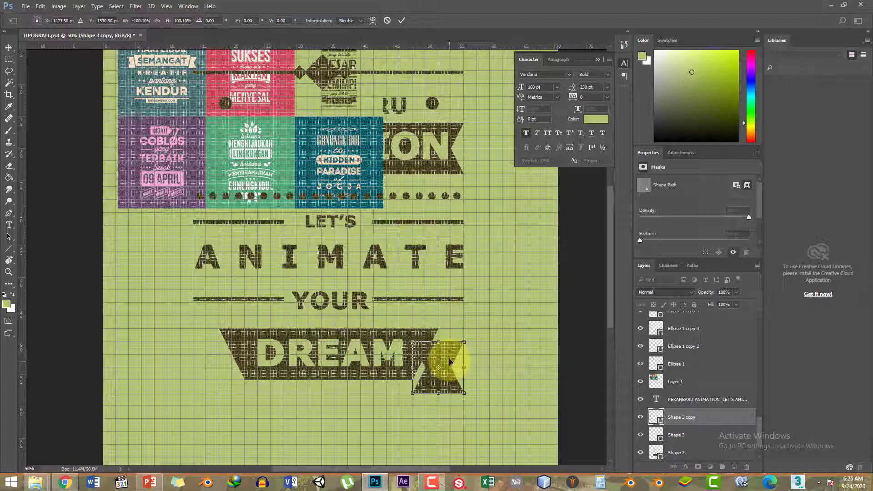
{"action": "key", "text": "Return"}
{"action": "left_click_drag", "start_coordinate": [451, 384], "coordinate": [233, 386]}
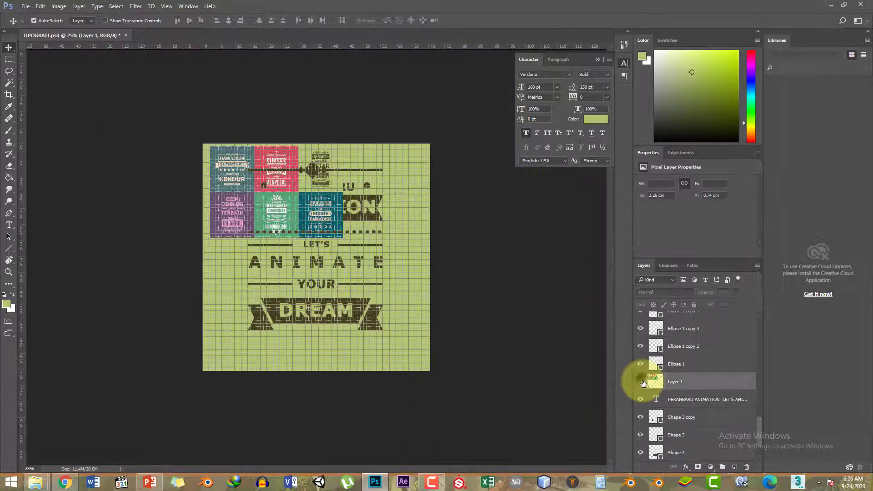
- Hide the reference image layer and the grid overlay, then save the poster file
{"action": "left_click", "coordinate": [640, 381]}
{"action": "left_click", "coordinate": [167, 5]}
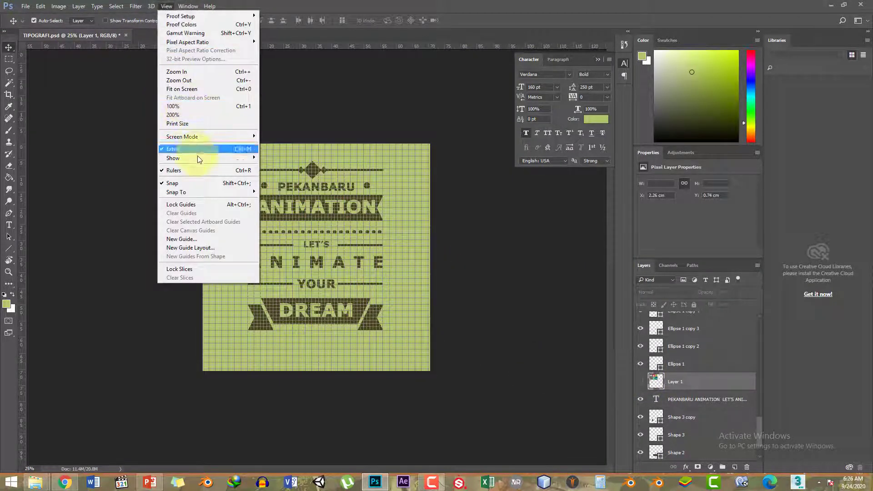
{"action": "mouse_move", "coordinate": [197, 157]}
{"action": "left_click", "coordinate": [114, 182]}
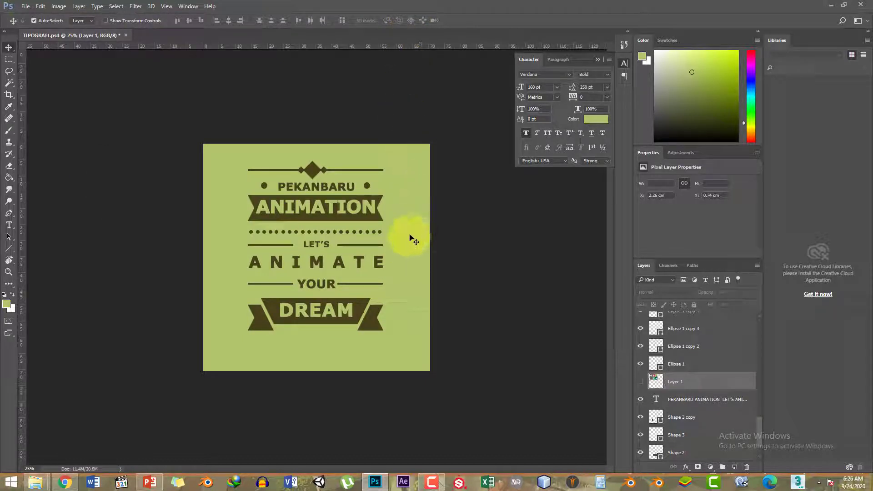
{"action": "key", "text": "ctrl+s"}
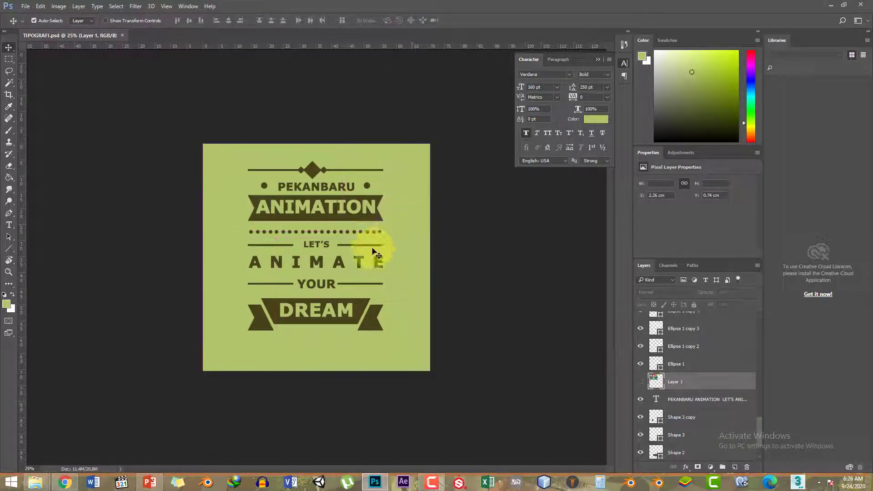